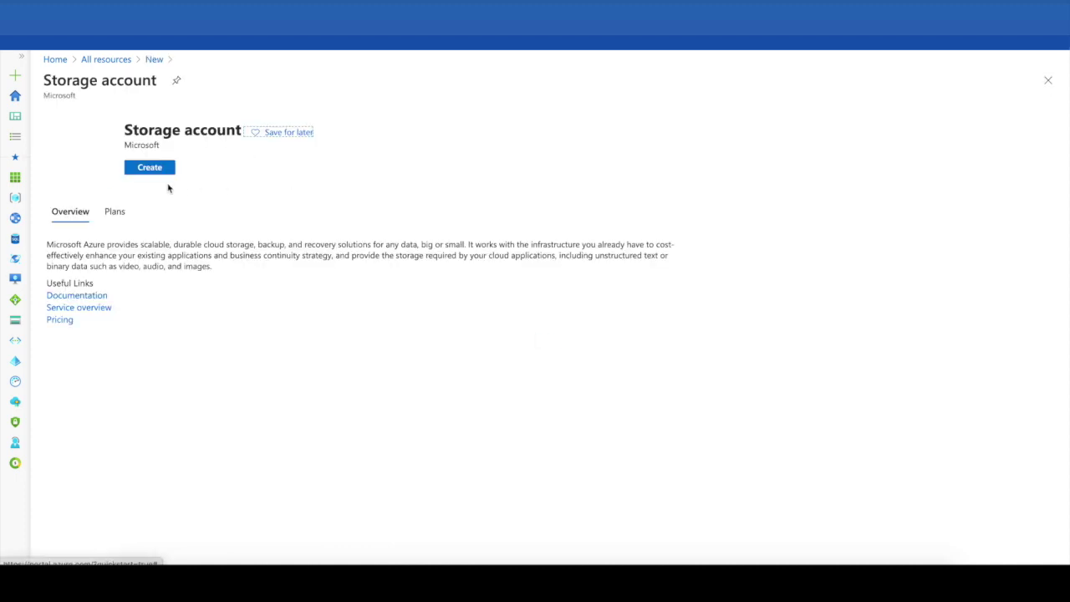
Step: Start creating a storage account and place it in the exam-lab resource group
click(142, 169)
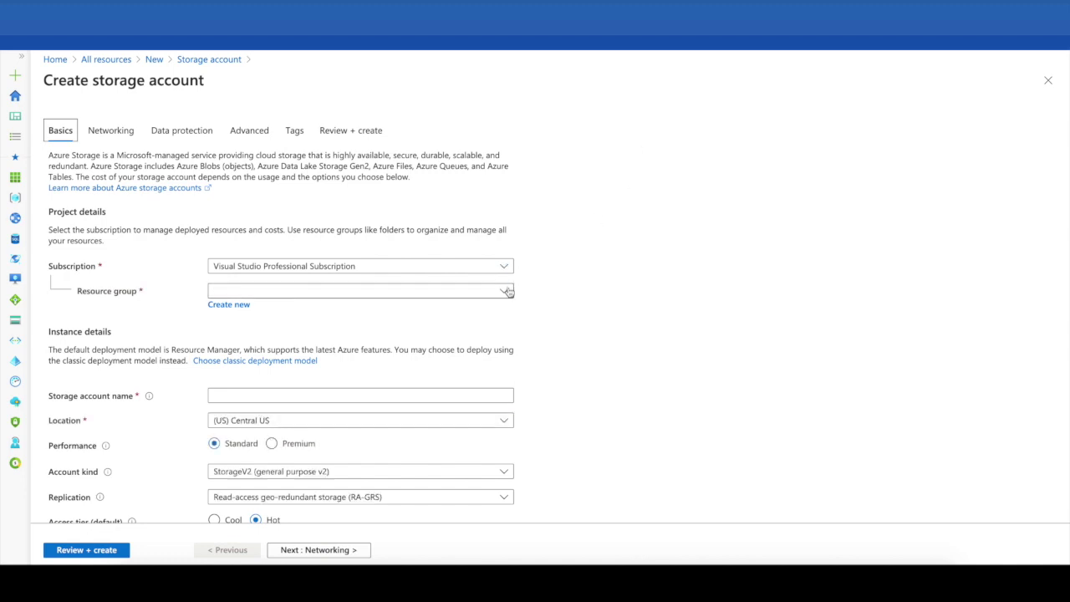
click(503, 290)
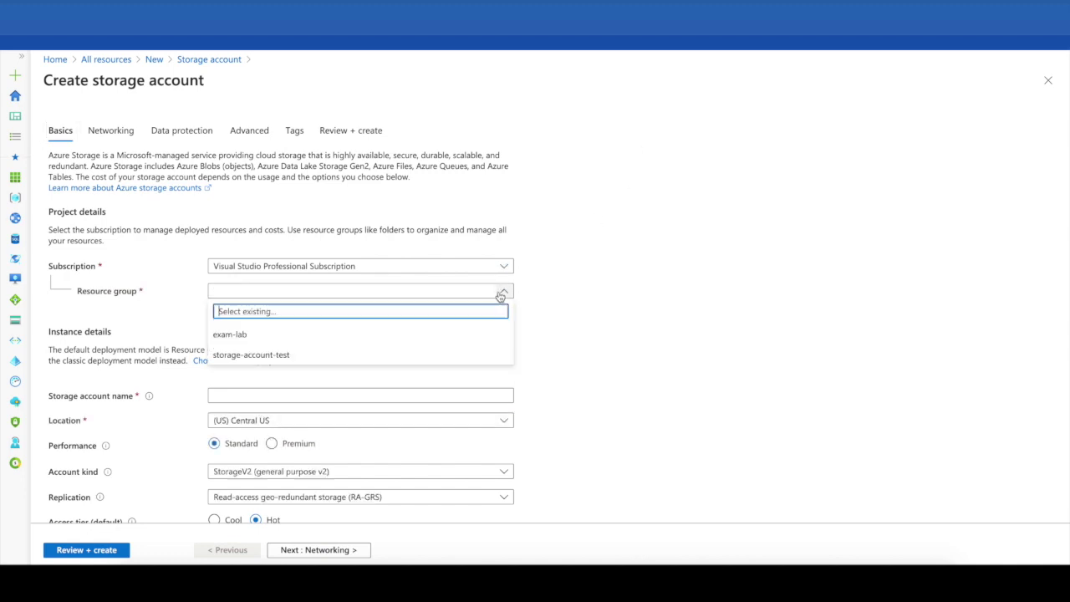
click(428, 341)
click(376, 393)
text(l7523690n2 must be able to host the virtual disk files for Azure virtual machines.)
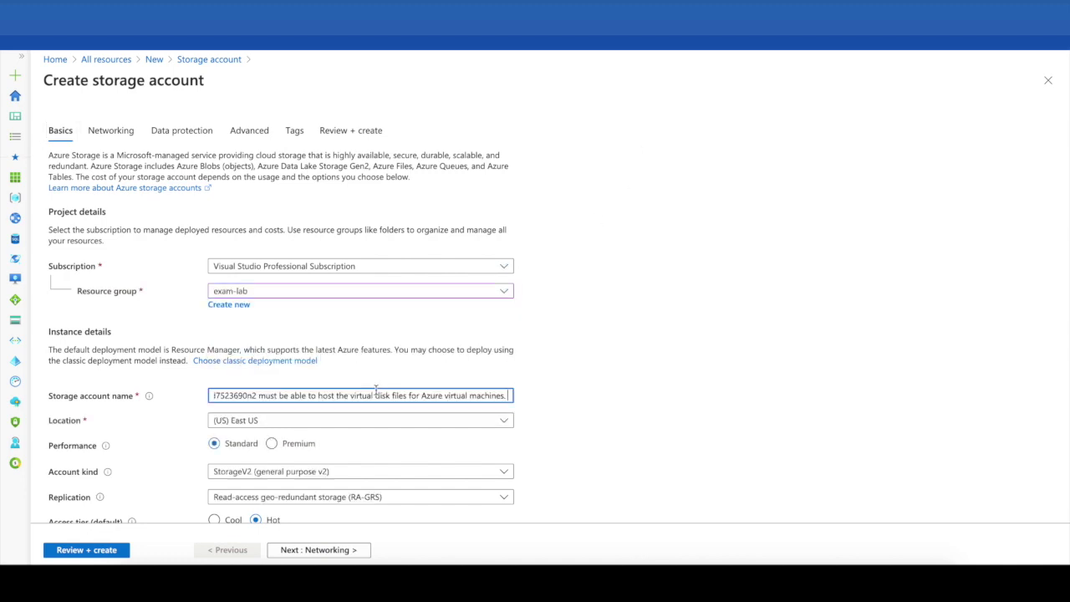
key(ctrl+a)
key(BackSpace)
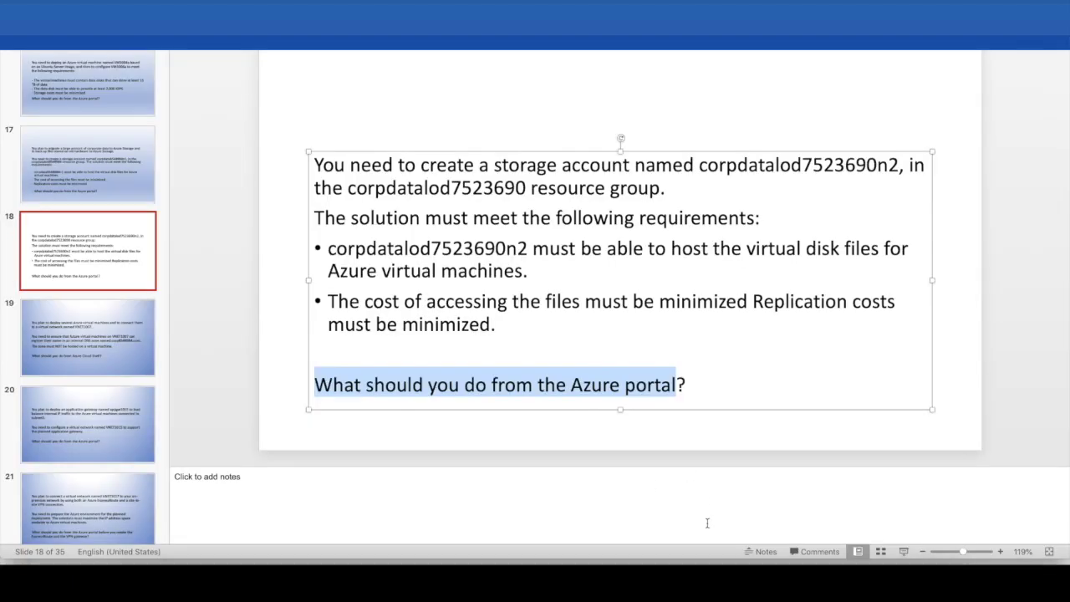
Step: Copy corpdatalod7523690n2 from the PowerPoint task slide and name the storage account corpdatalod7523690n21 in the Azure portal
click(627, 349)
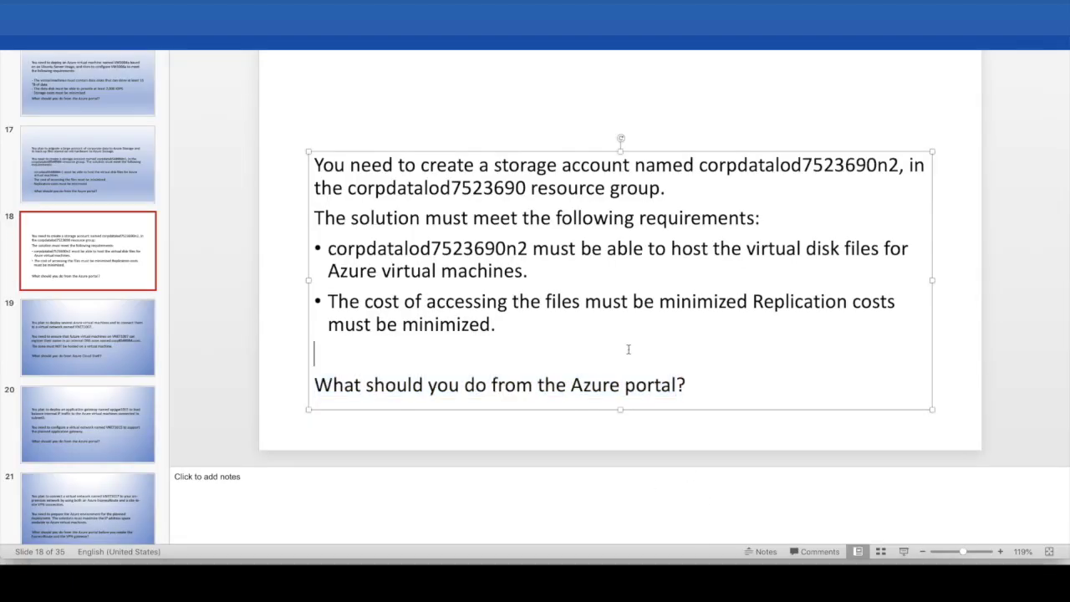
double_click(466, 249)
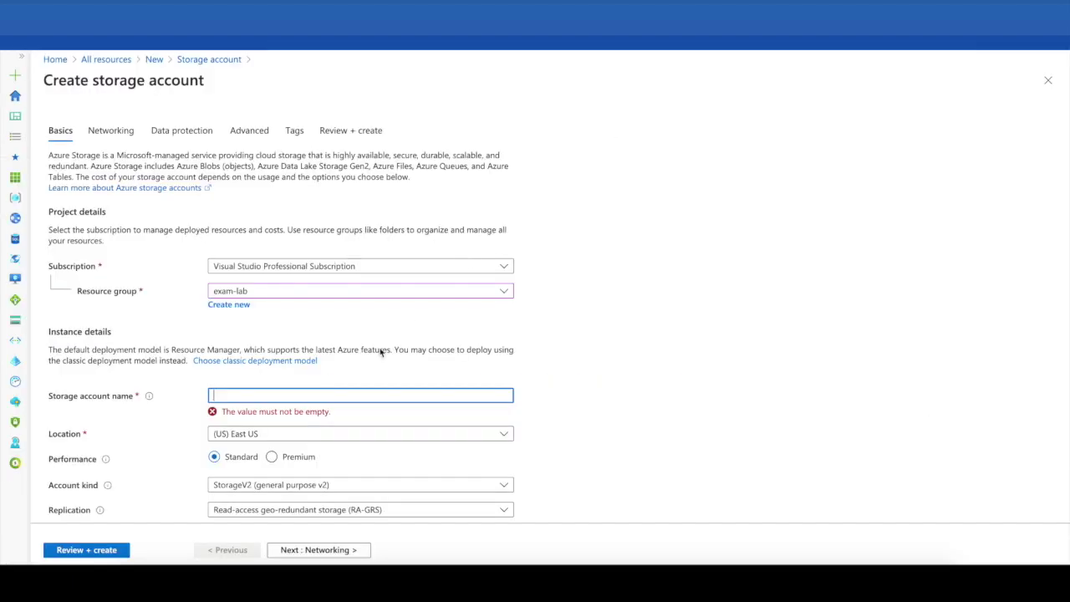
text(corpdatalod7523690n2)
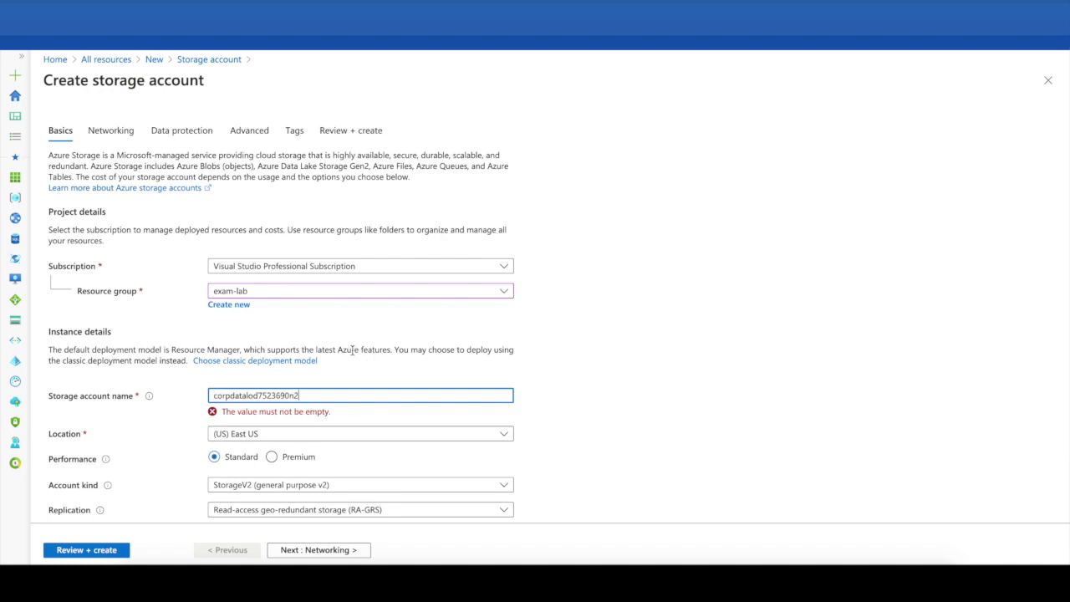
text(1)
click(566, 371)
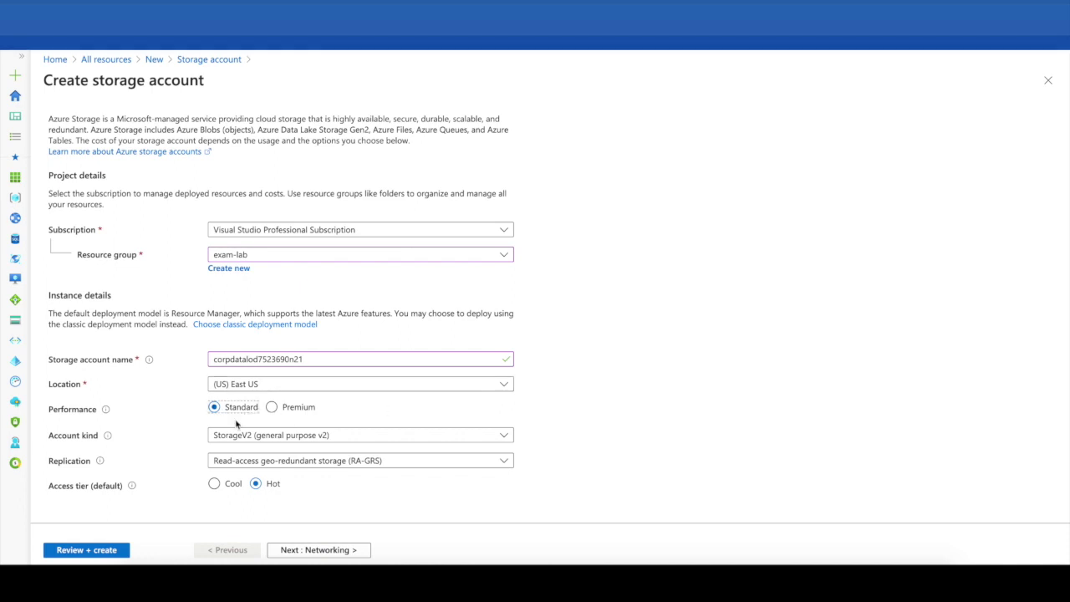
Step: Choose StorageV2 (general purpose v2) as the account kind and read-access geo-redundant storage (RA-GRS) as the replication
click(261, 438)
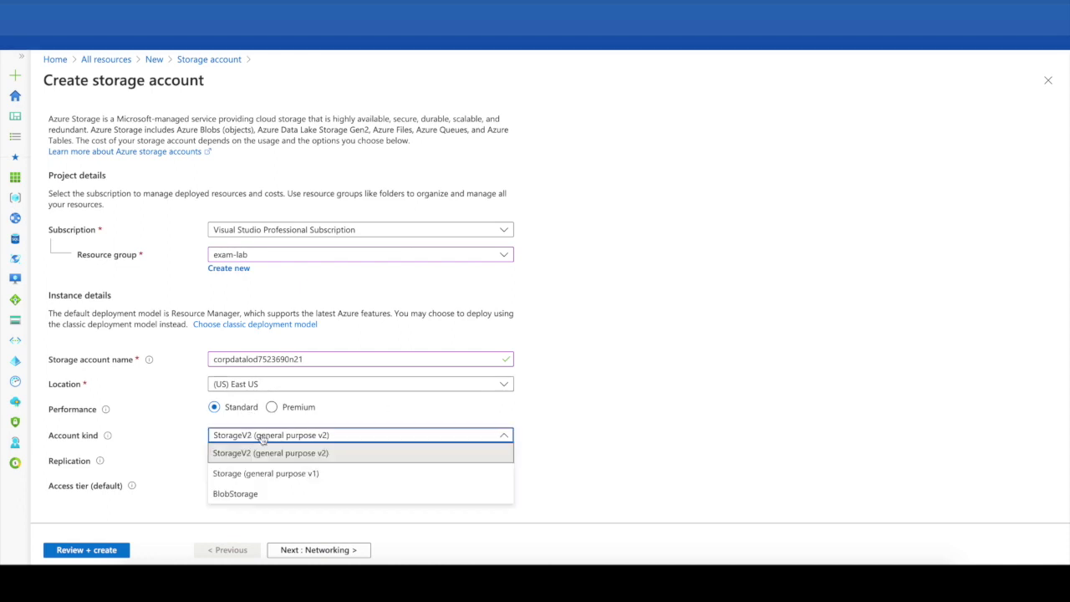
click(309, 454)
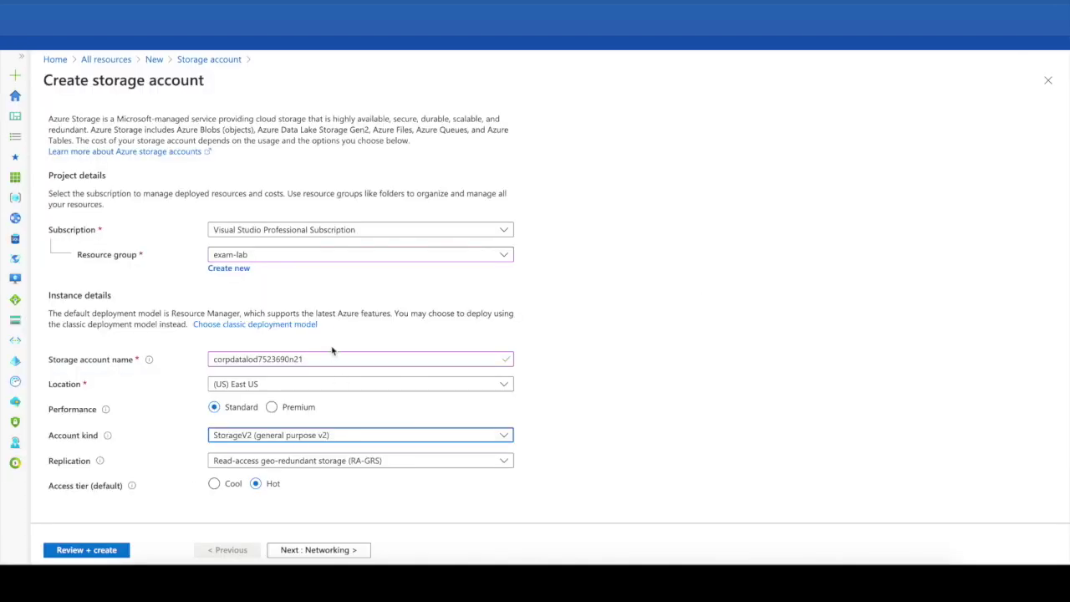
click(347, 465)
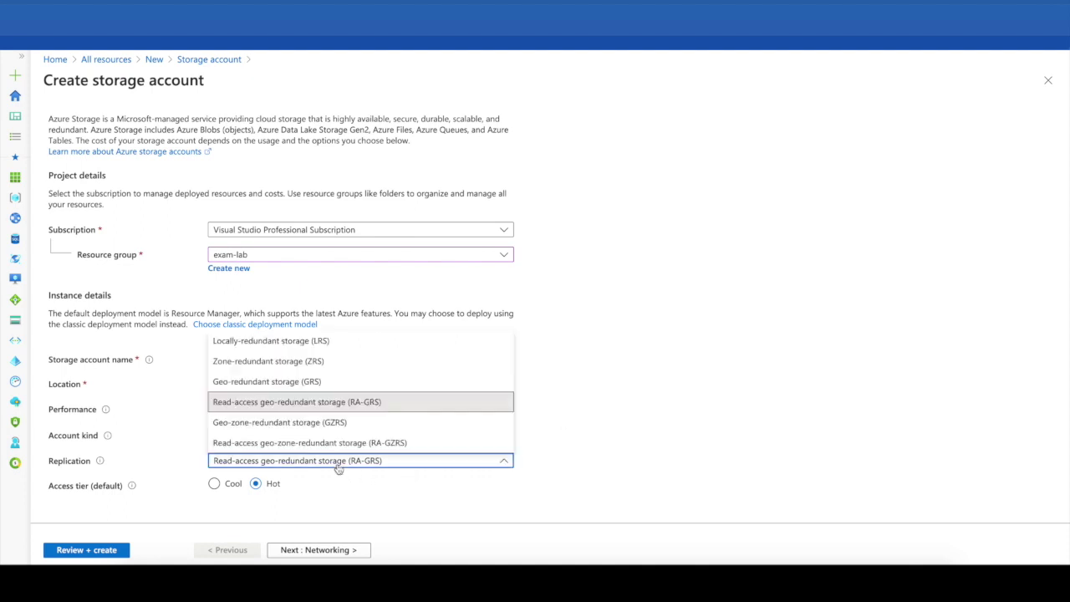
click(375, 408)
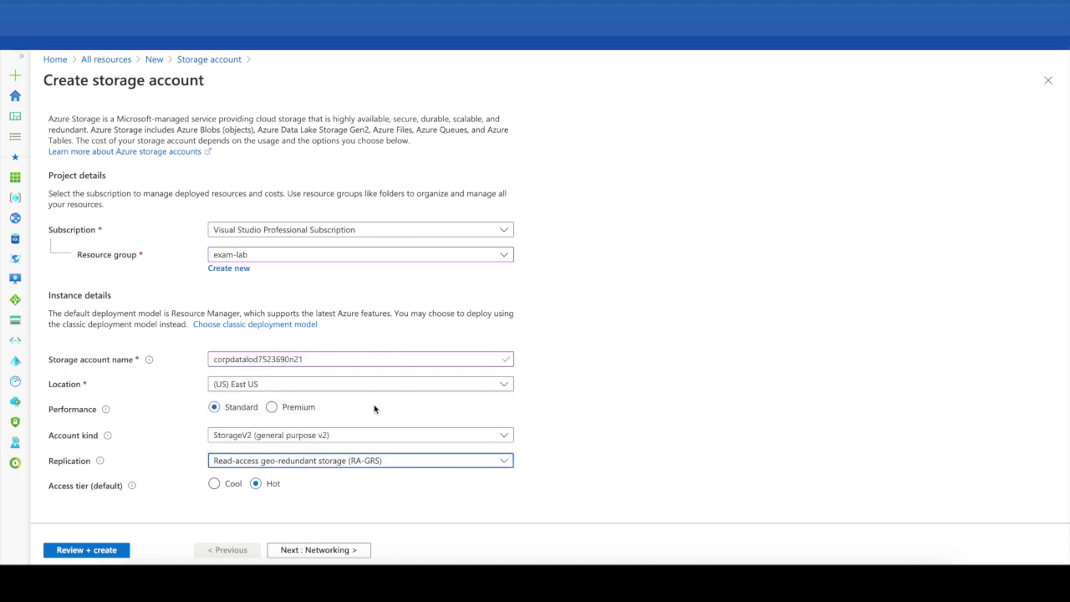
Step: Review the storage account configuration and submit it for creation
click(121, 552)
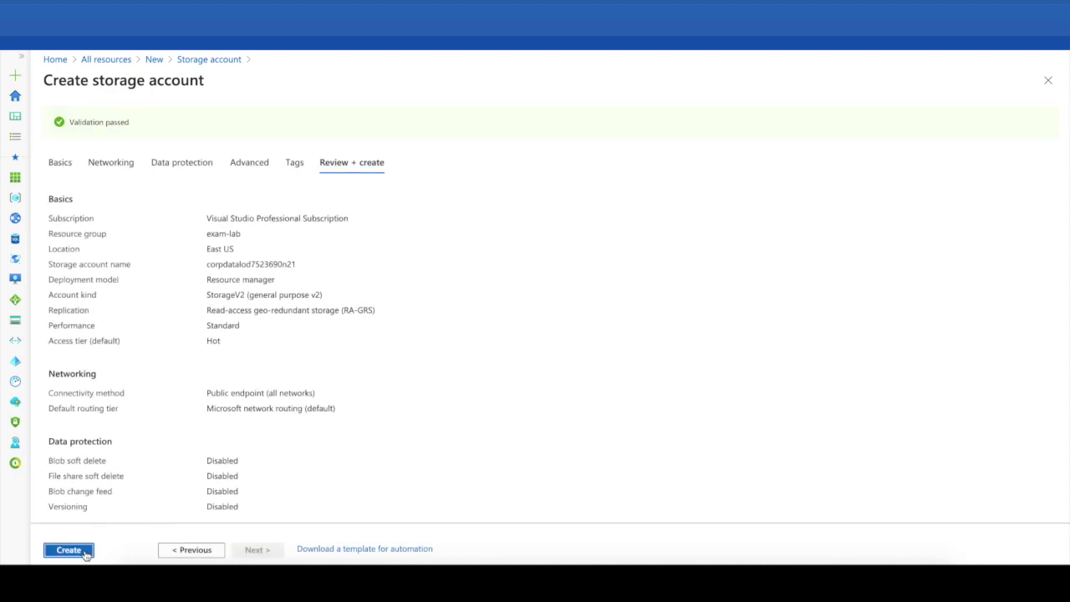
click(69, 550)
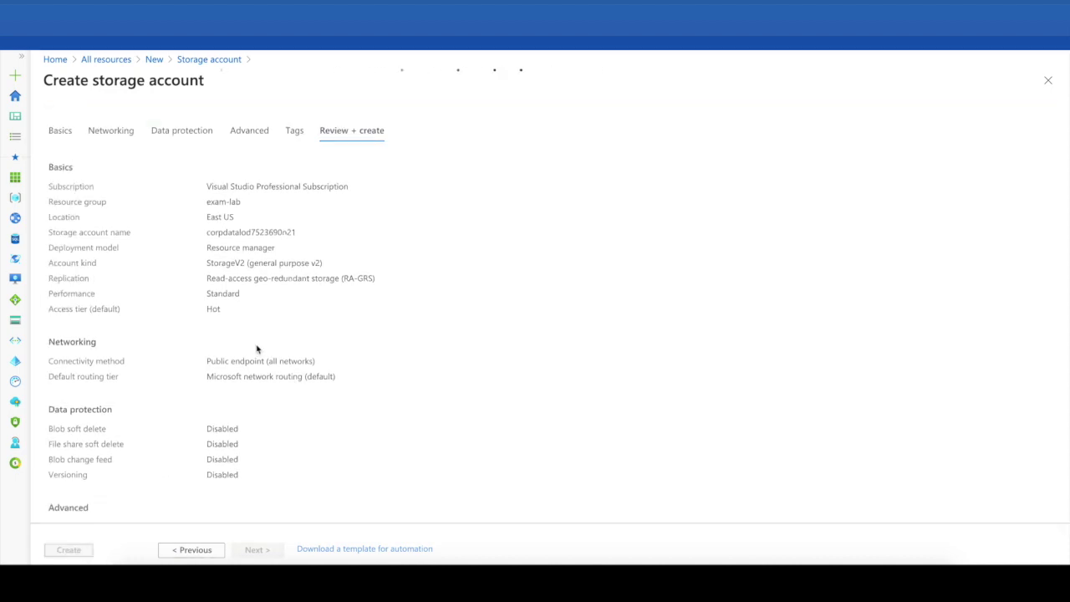
key(alt+Tab)
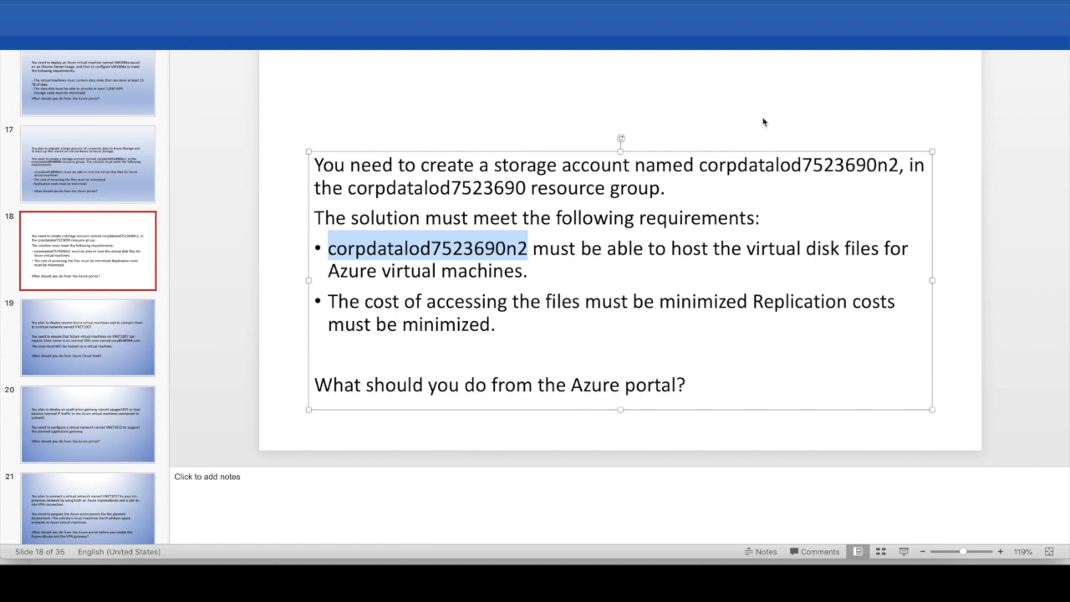
key(alt+Tab)
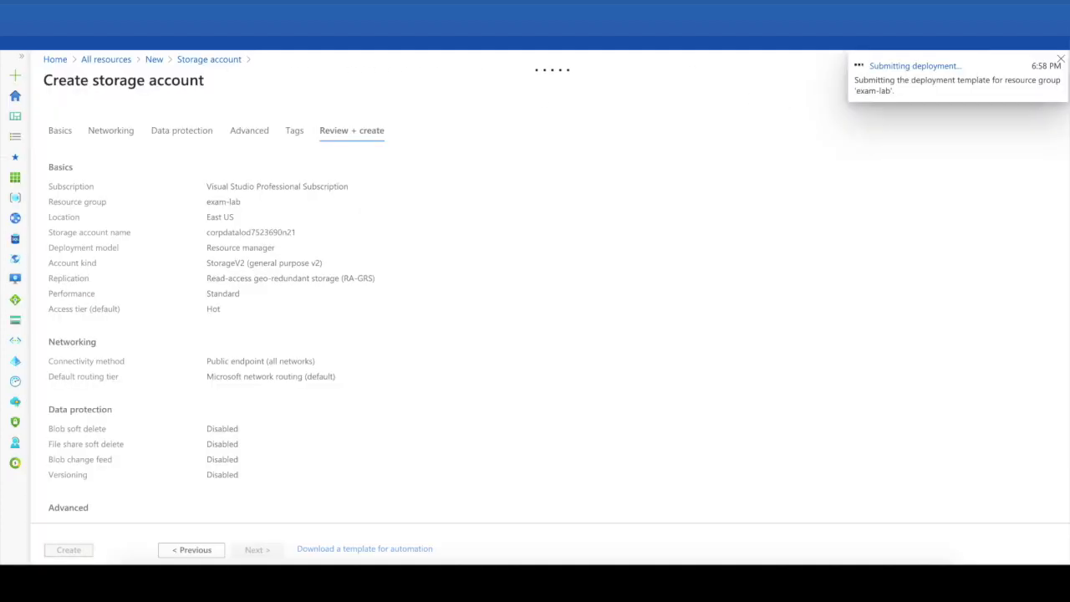
Step: Switch to the Storage account overview article in Chrome and examine disk support and the usage recommendation for general-purpose v2 accounts
key(alt+Tab)
click(287, 585)
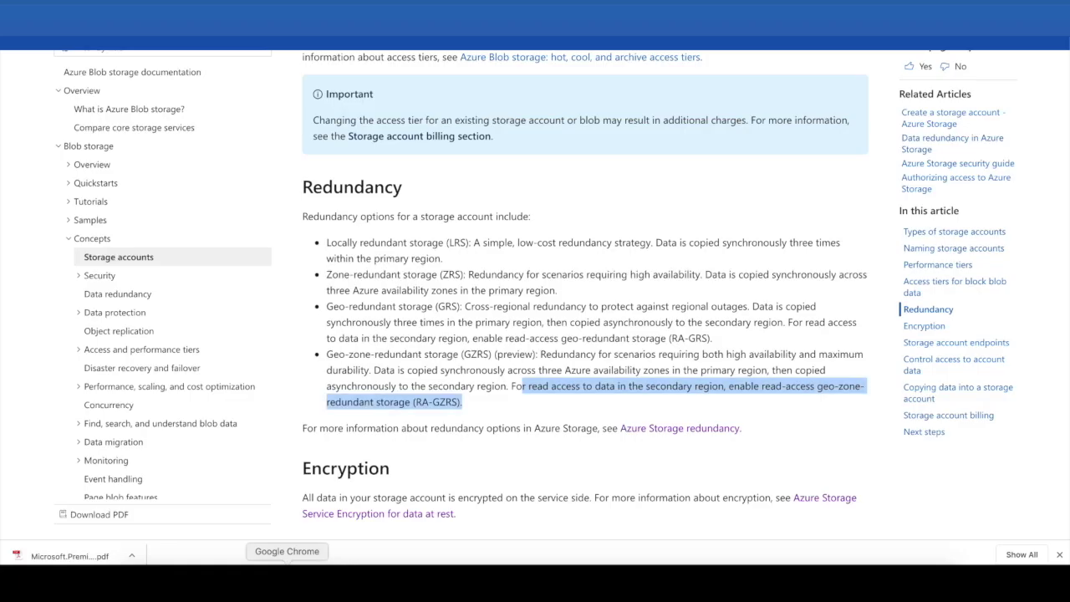
scroll(424, 320, up, 20)
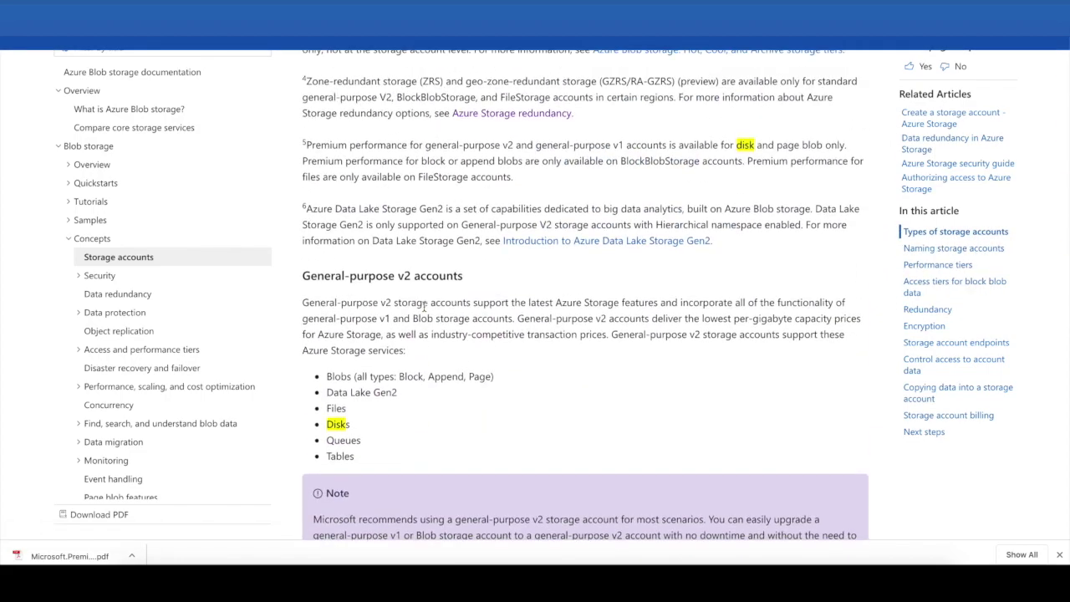
scroll(424, 307, up, 8)
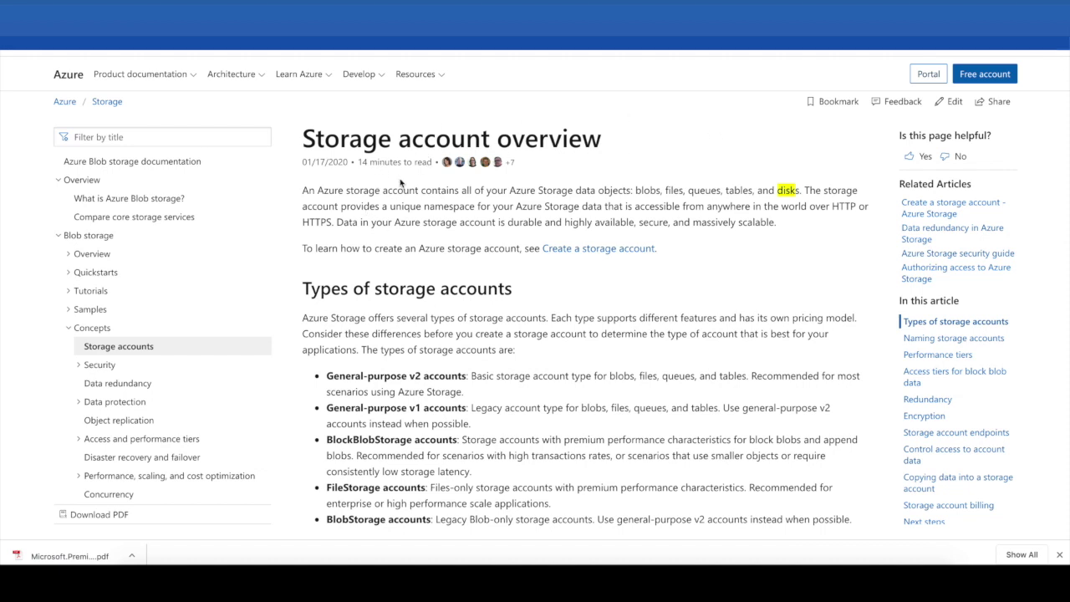
drag(325, 191, 803, 191)
scroll(341, 231, down, 5)
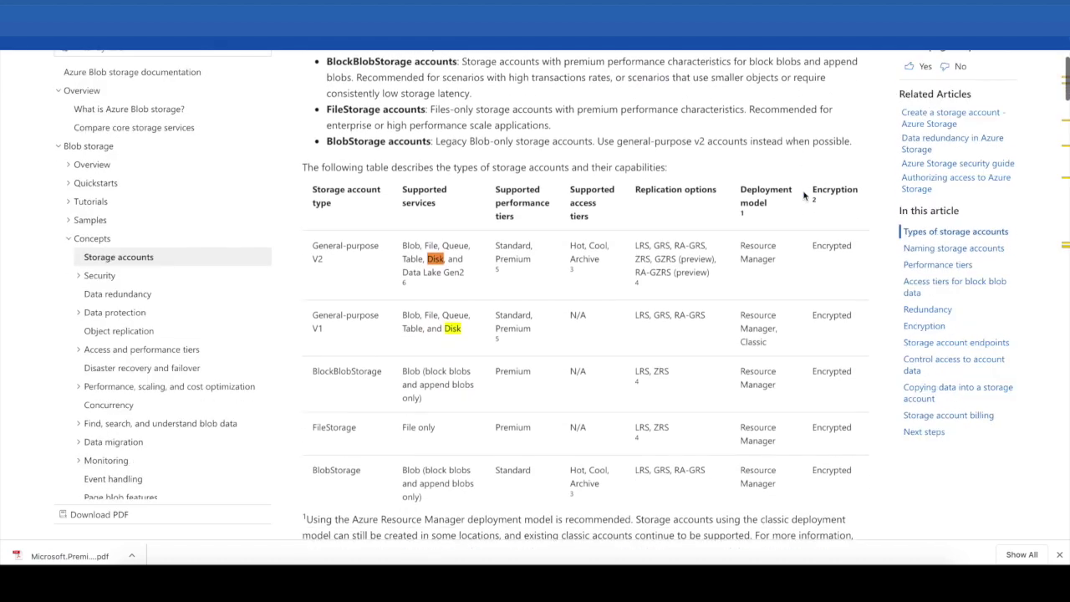
drag(310, 210, 353, 232)
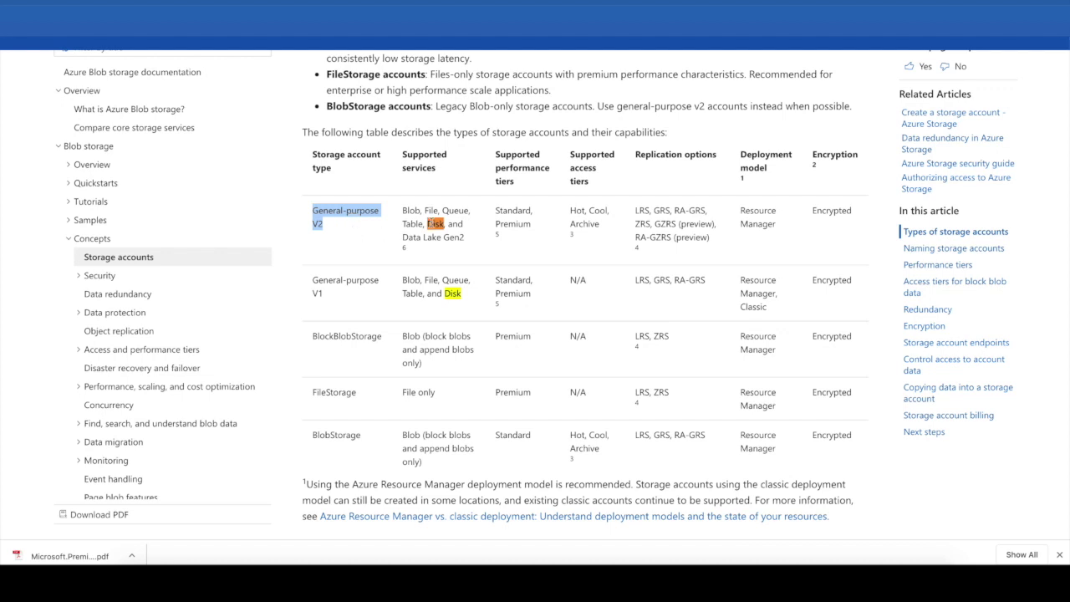
click(431, 224)
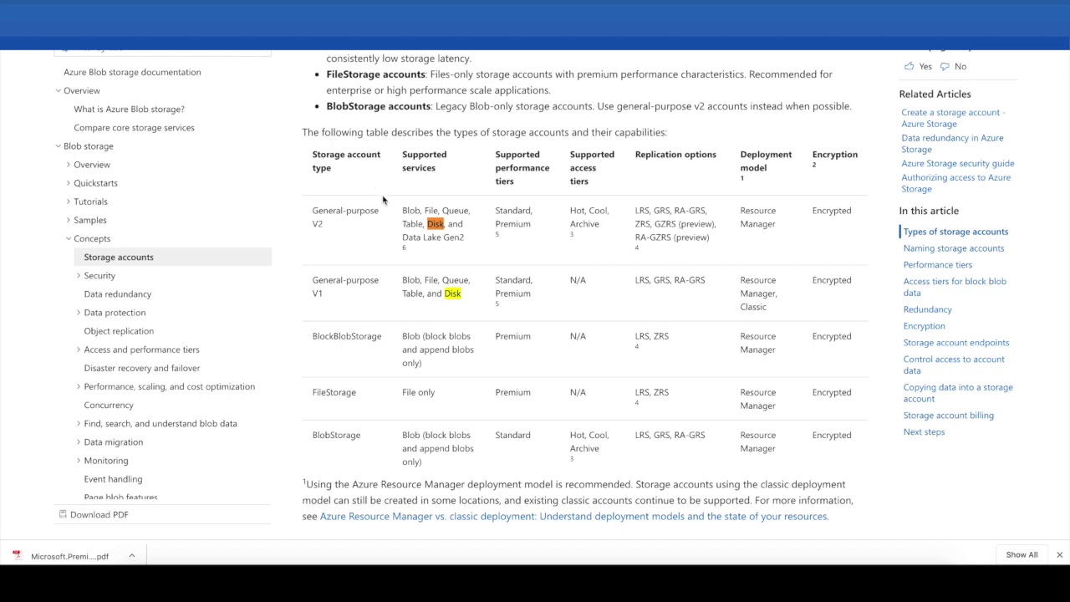
scroll(366, 245, down, 7)
scroll(366, 245, down, 3)
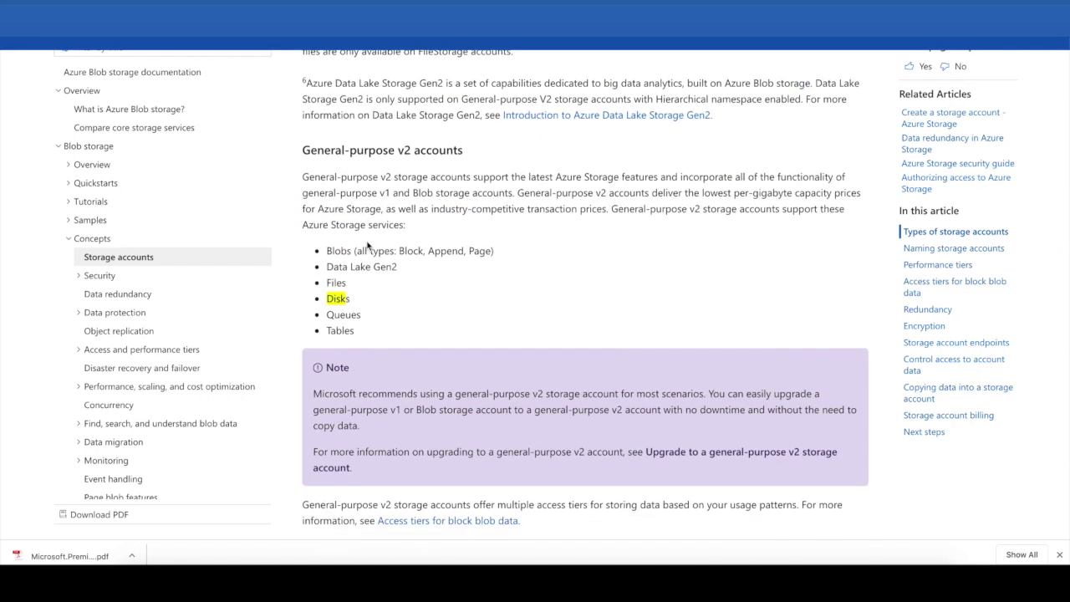
drag(313, 395, 701, 393)
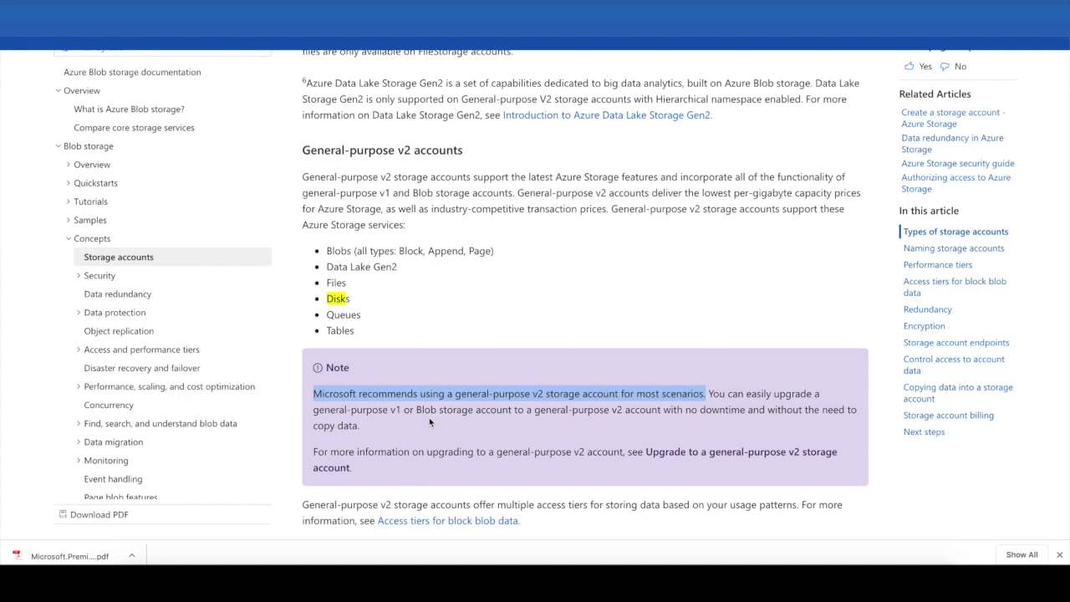
Step: Read the article's Redundancy section against the slide's cost requirements, focusing on geo-zone-redundant storage and read access to the secondary region
scroll(429, 417, down, 10)
scroll(429, 417, down, 2)
scroll(429, 417, up, 7)
scroll(429, 417, down, 8)
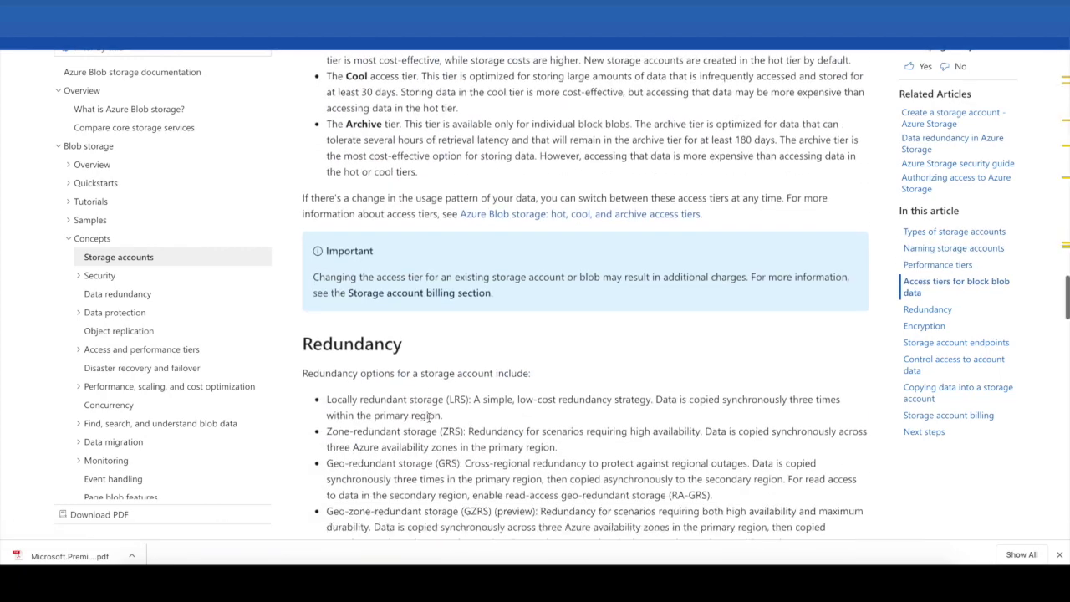
scroll(428, 417, down, 3)
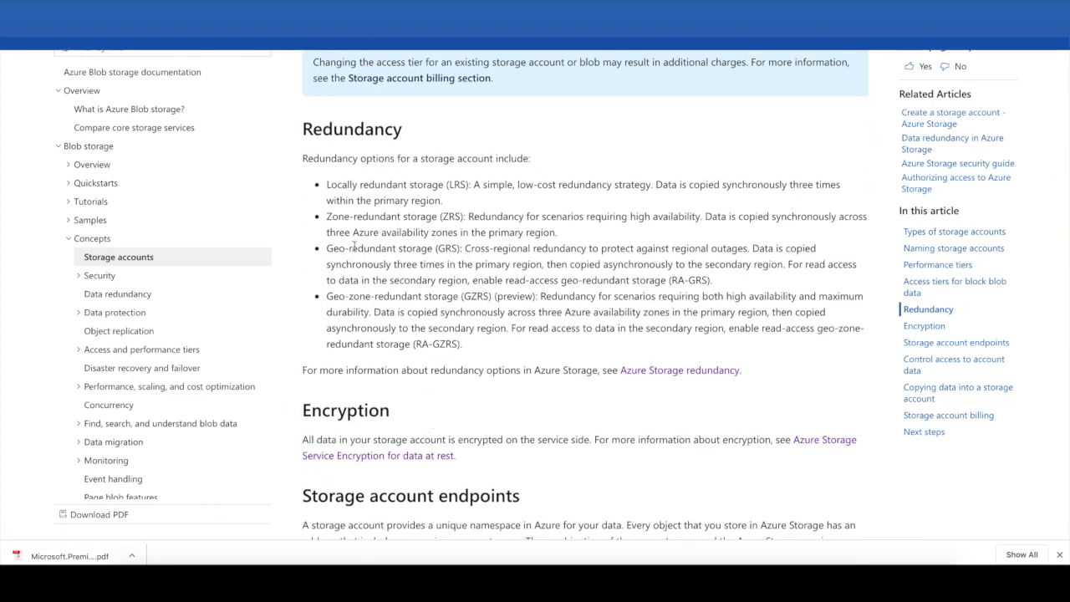
double_click(316, 132)
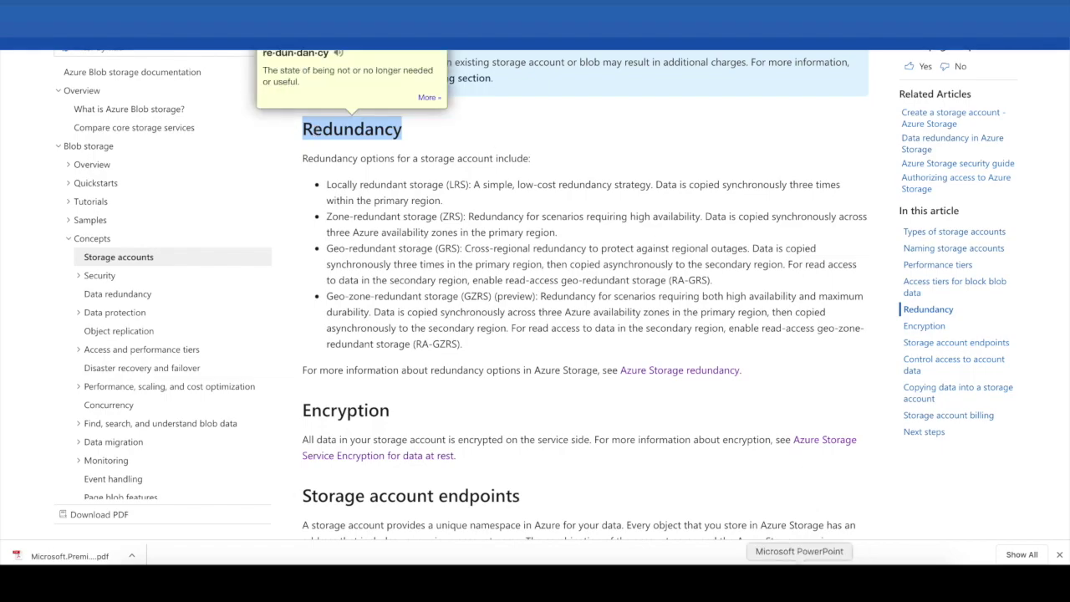
click(736, 543)
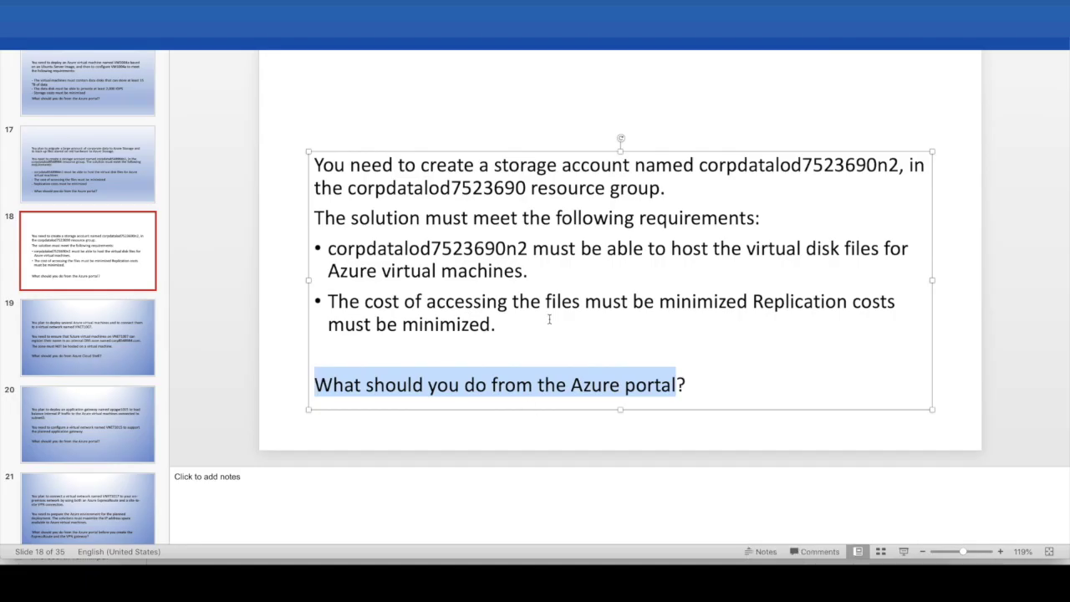
key(alt+Tab)
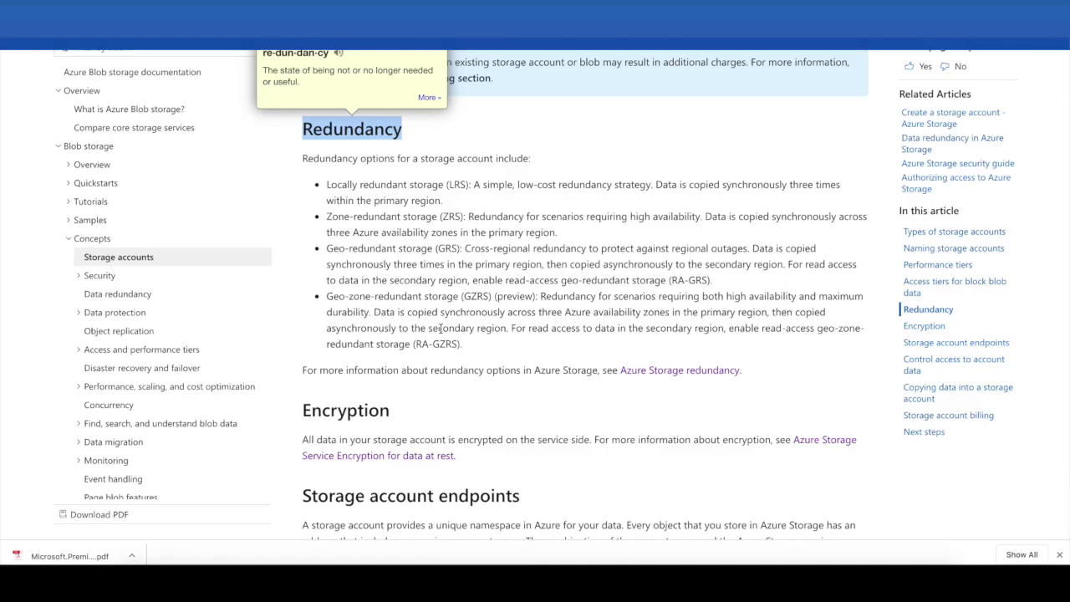
click(345, 304)
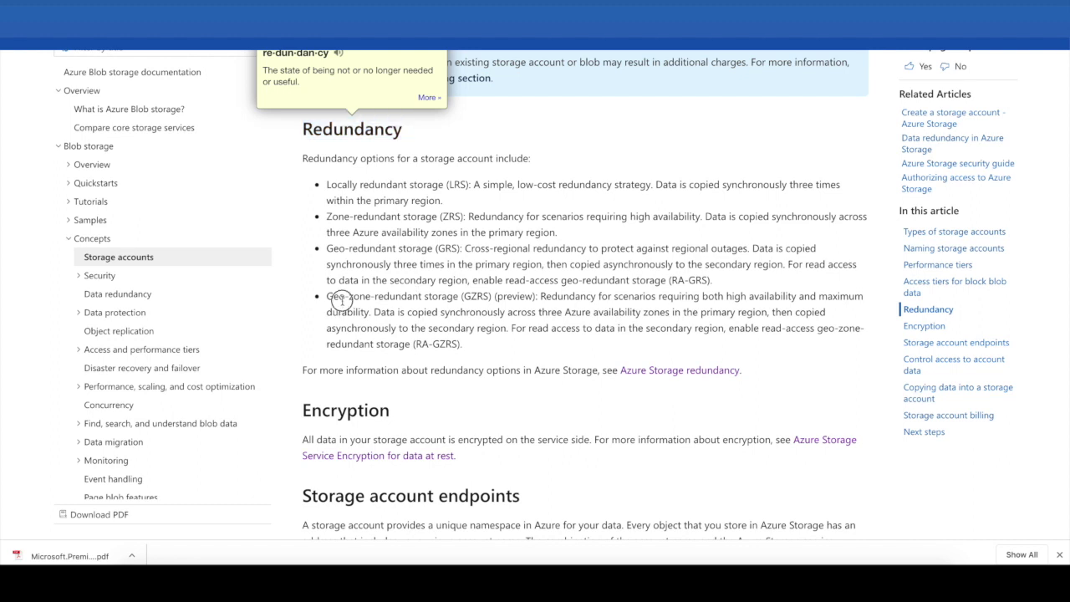
click(487, 297)
double_click(474, 298)
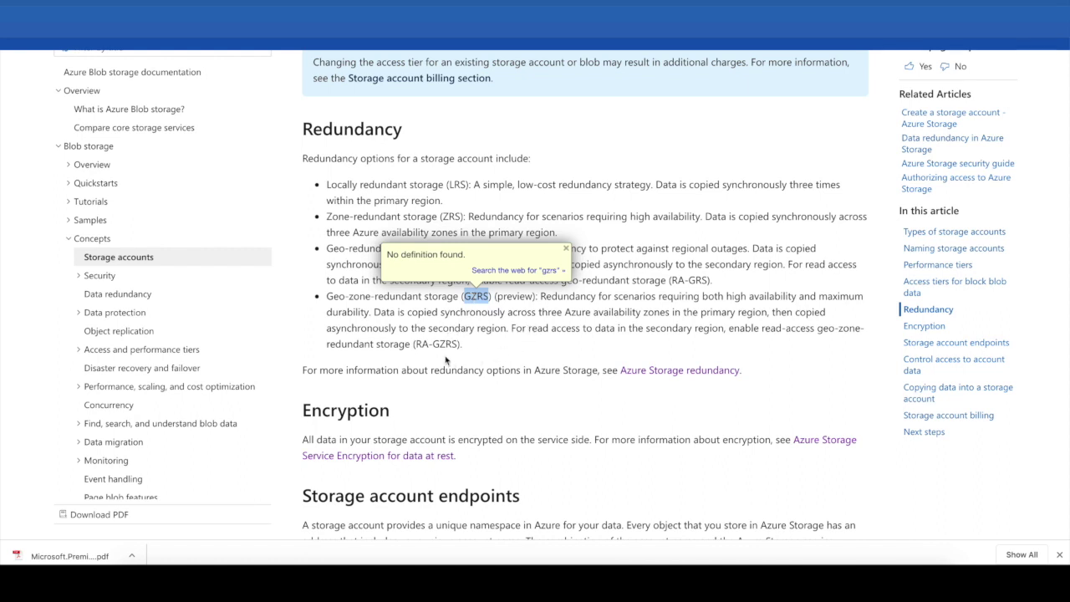
drag(511, 331, 774, 341)
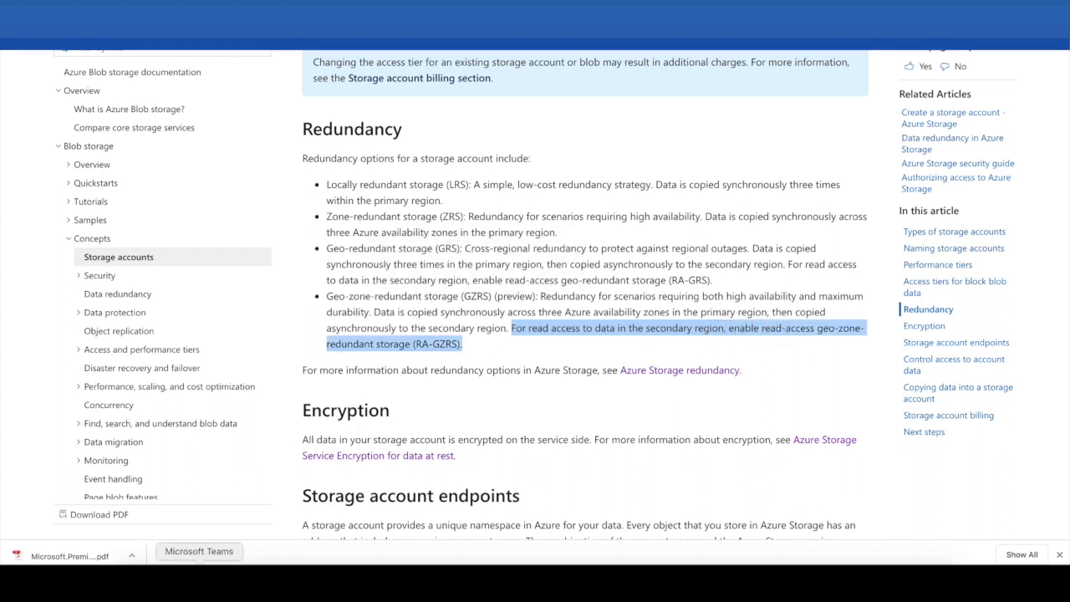
Step: Open a new Chrome window and load the Azure portal in it
right_click(287, 581)
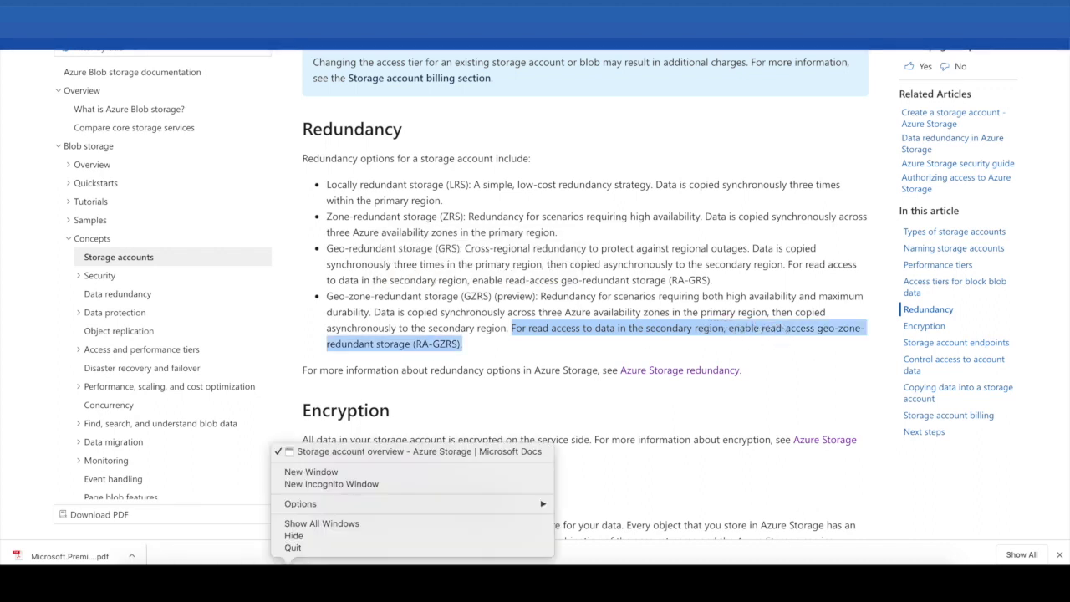
click(368, 477)
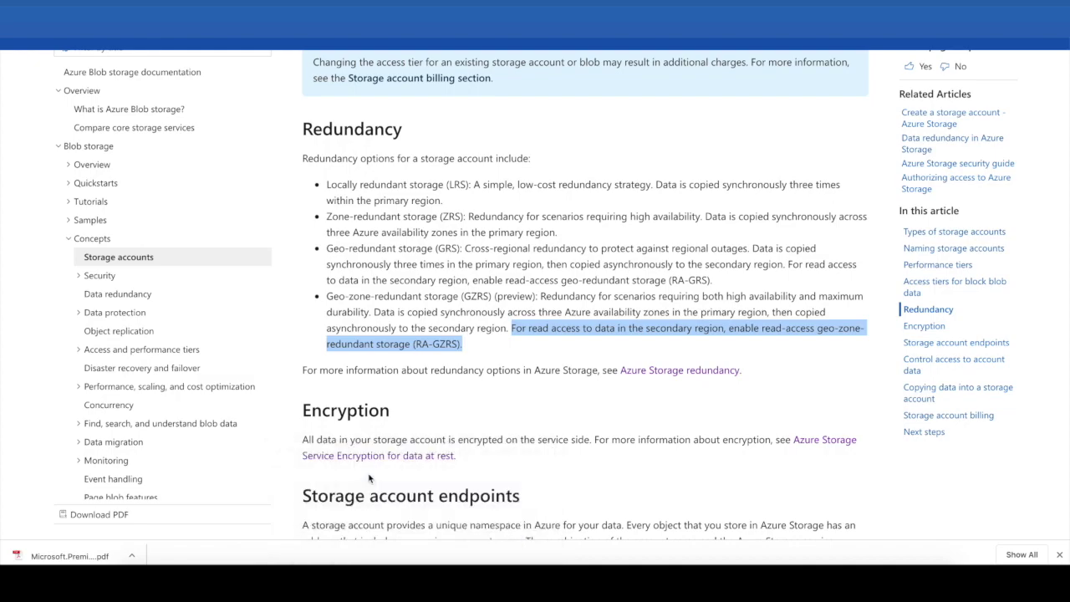
text(p)
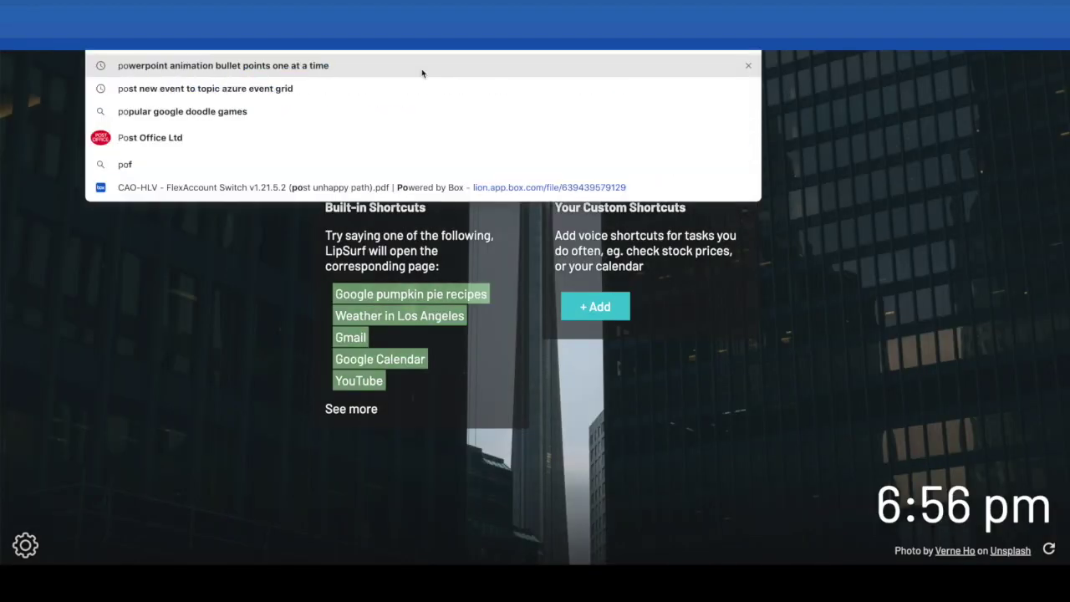
key(Return)
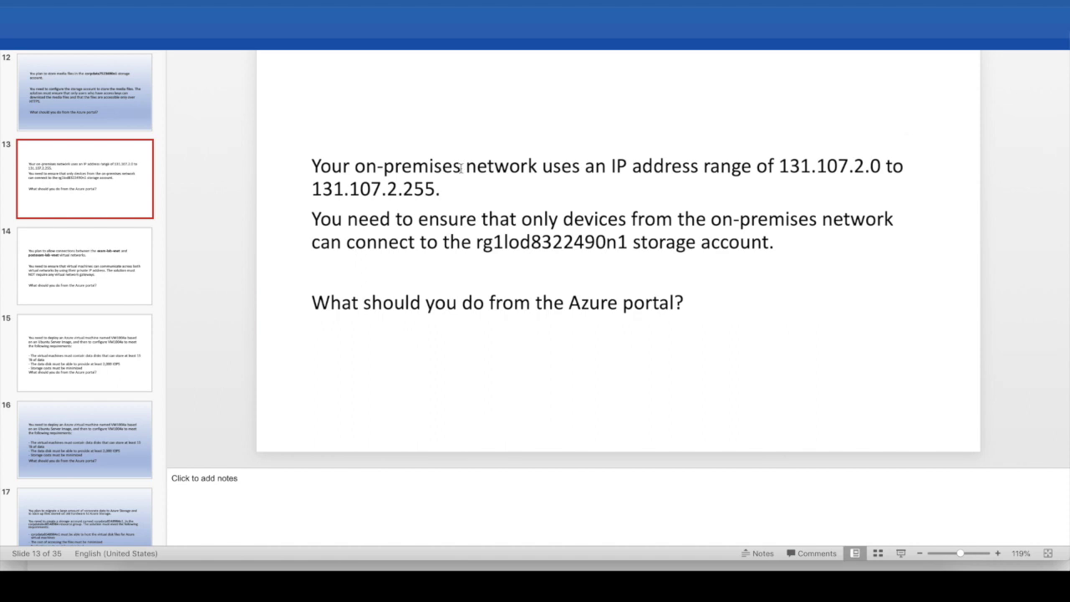
Step: Read slide 13's requirement in PowerPoint, focusing on the on-premises IP range, the device restriction and the storage account name
drag(316, 165, 435, 190)
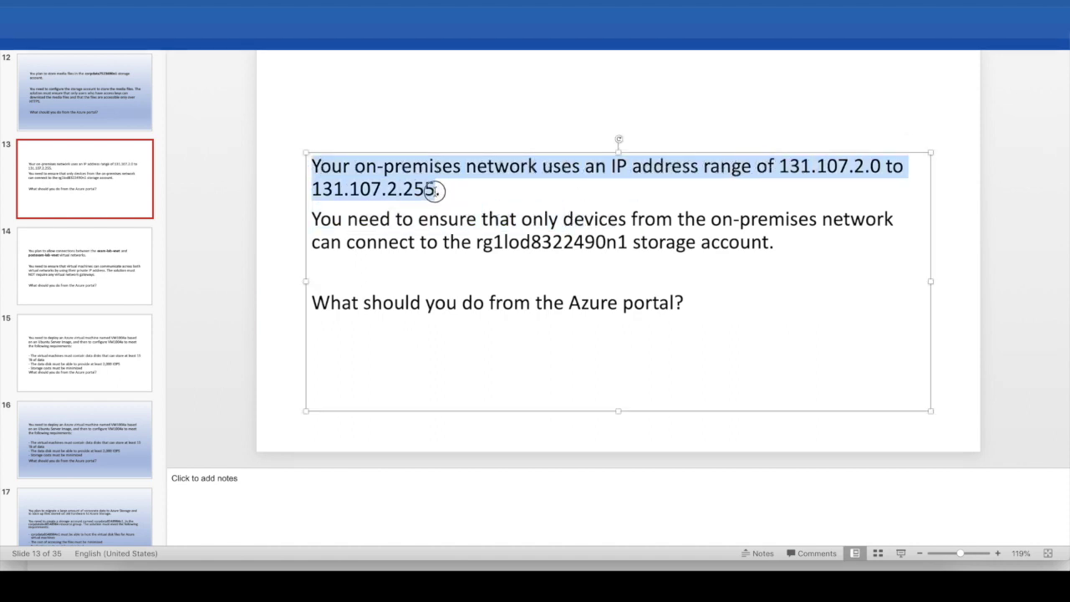
click(315, 219)
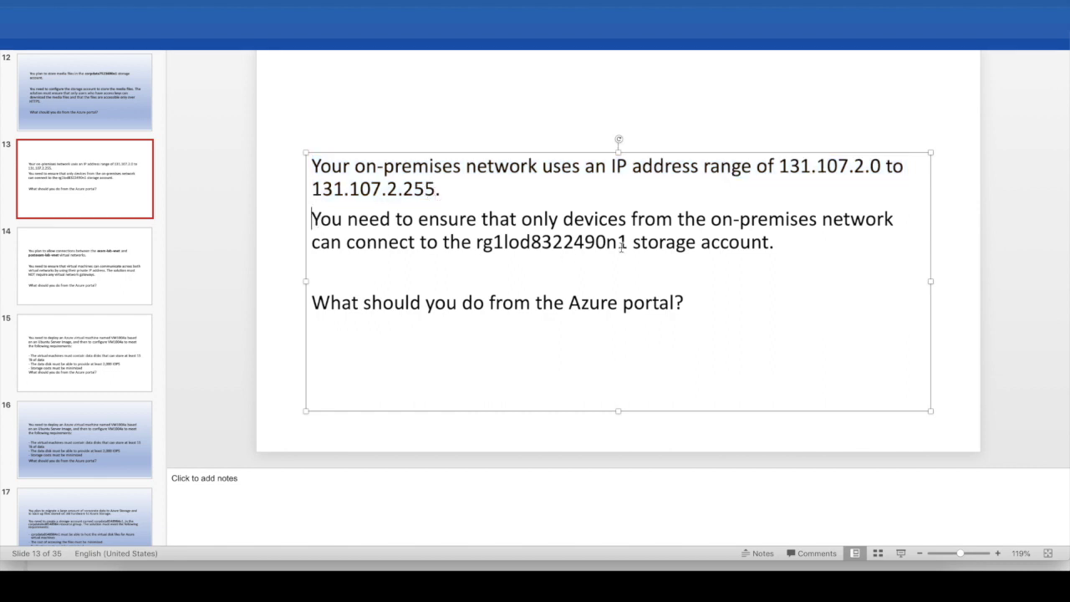
shift+click(770, 236)
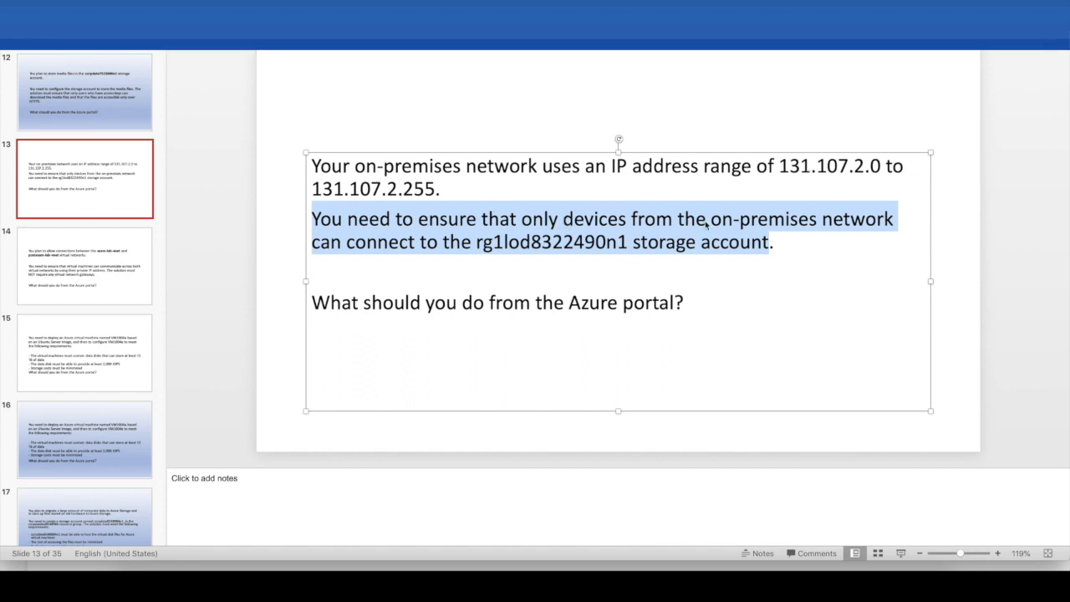
double_click(512, 242)
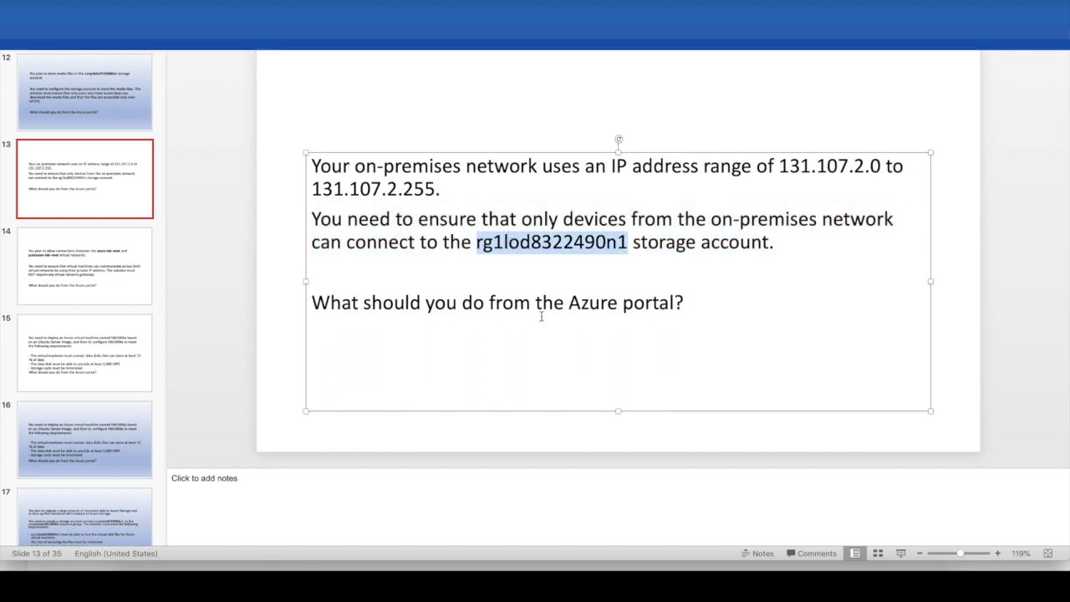
click(489, 133)
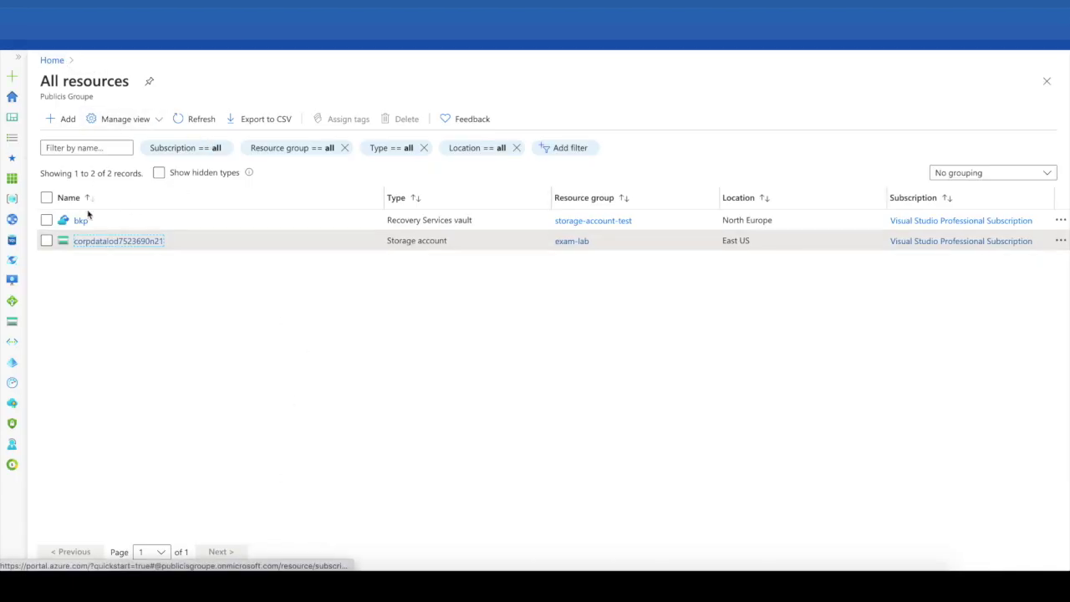
Step: In the Azure portal, restrict network access to the corpdatalod7523690n21 storage account to selected networks
click(92, 244)
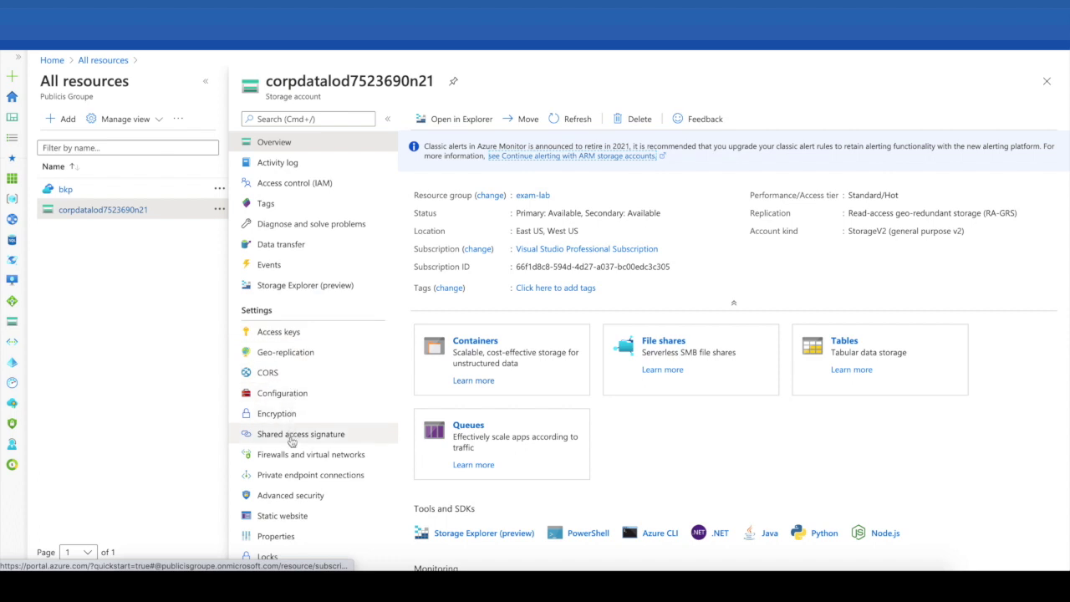
click(378, 460)
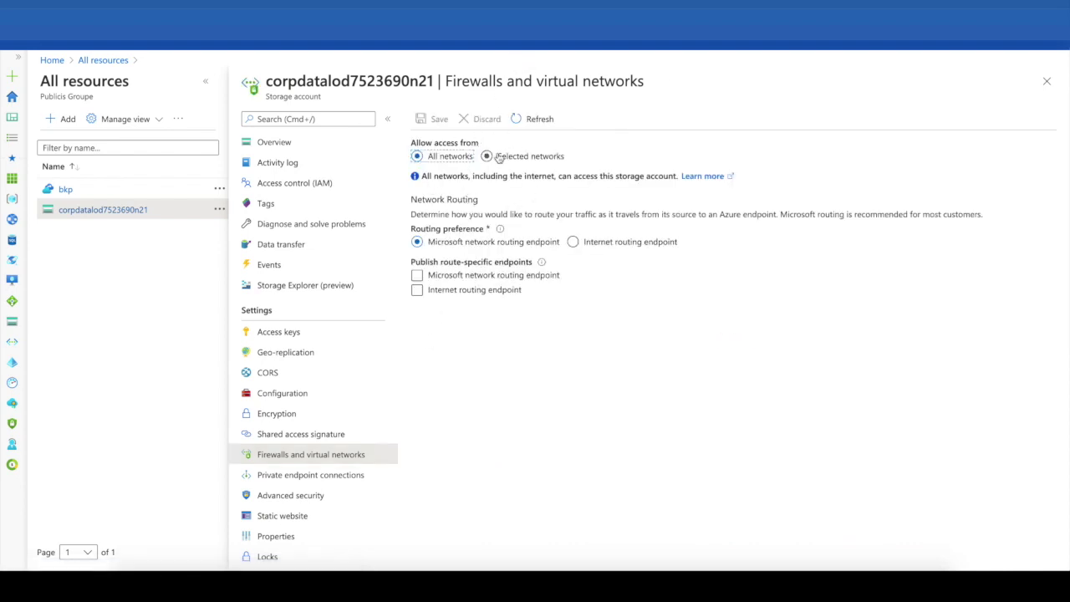
click(487, 157)
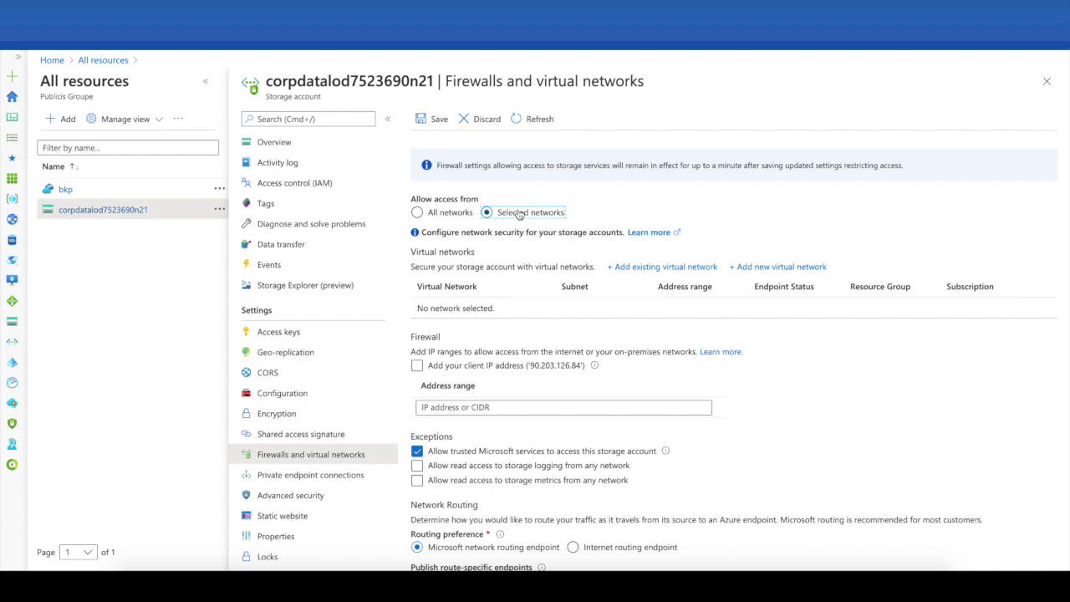
Step: Copy the range's start address 131.107.2.0 from the PowerPoint slide into the storage account's firewall address range
click(464, 407)
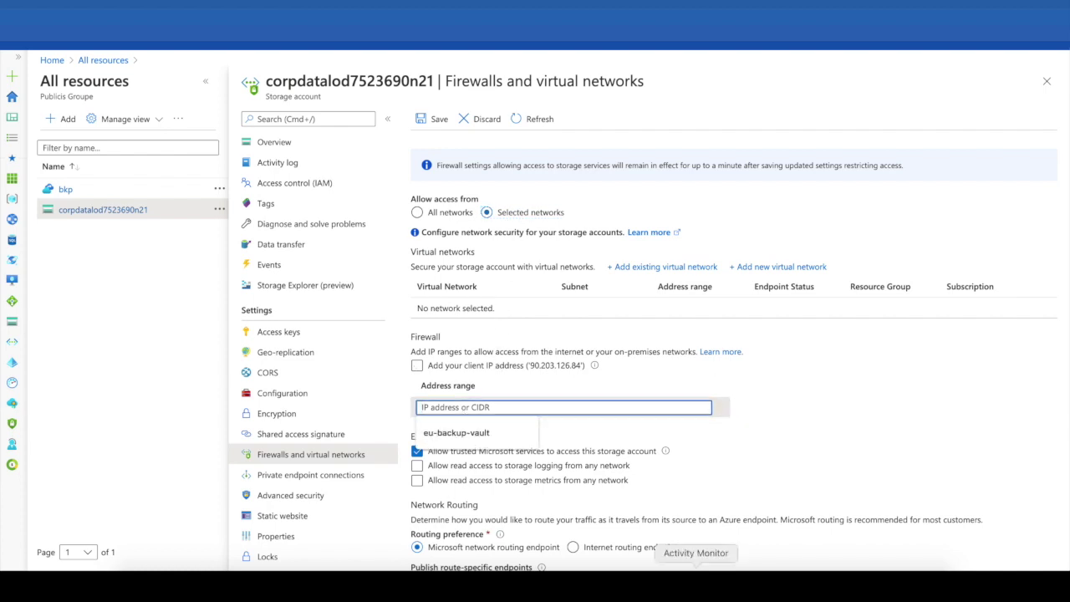
click(775, 508)
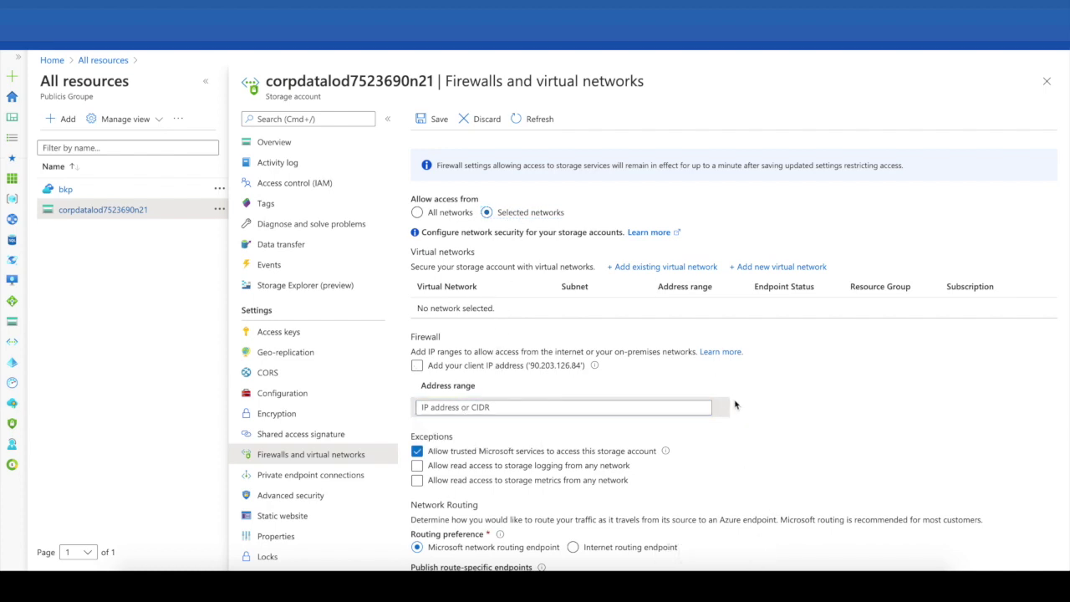
click(770, 499)
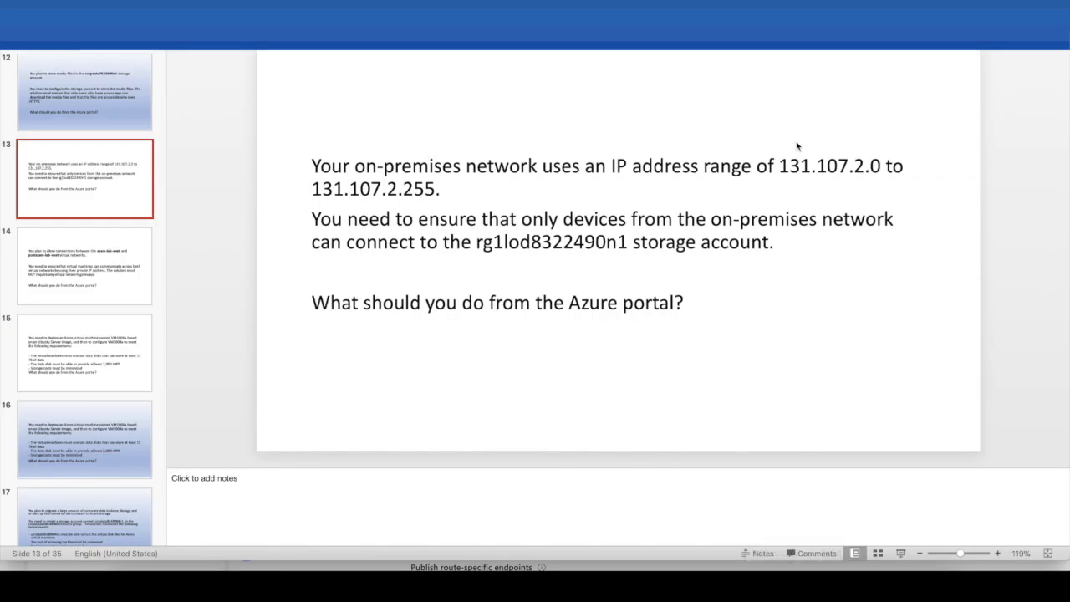
click(782, 163)
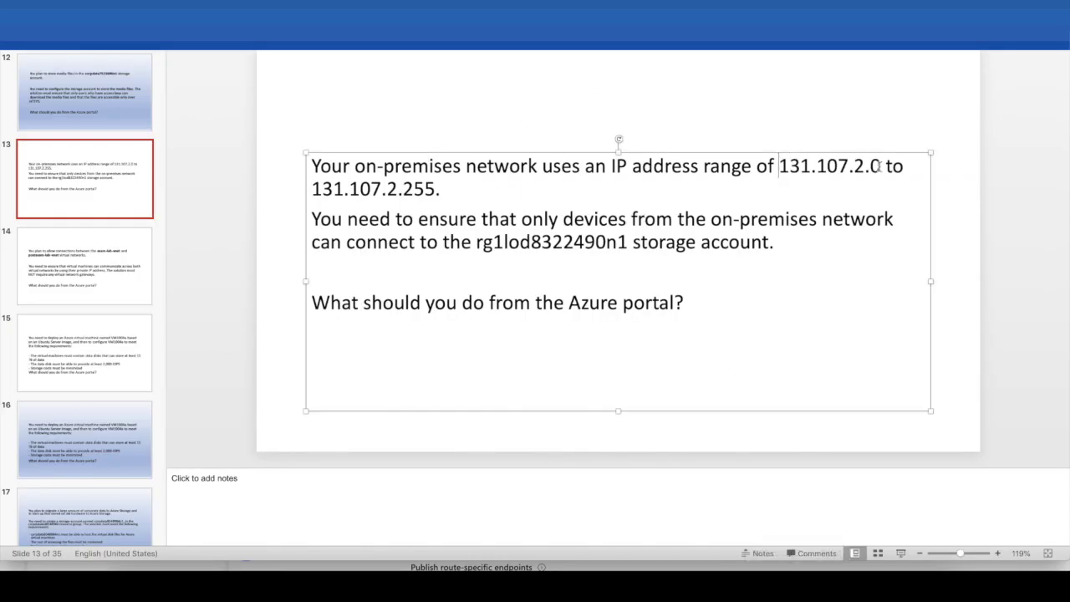
shift+click(878, 165)
key(ctrl+c)
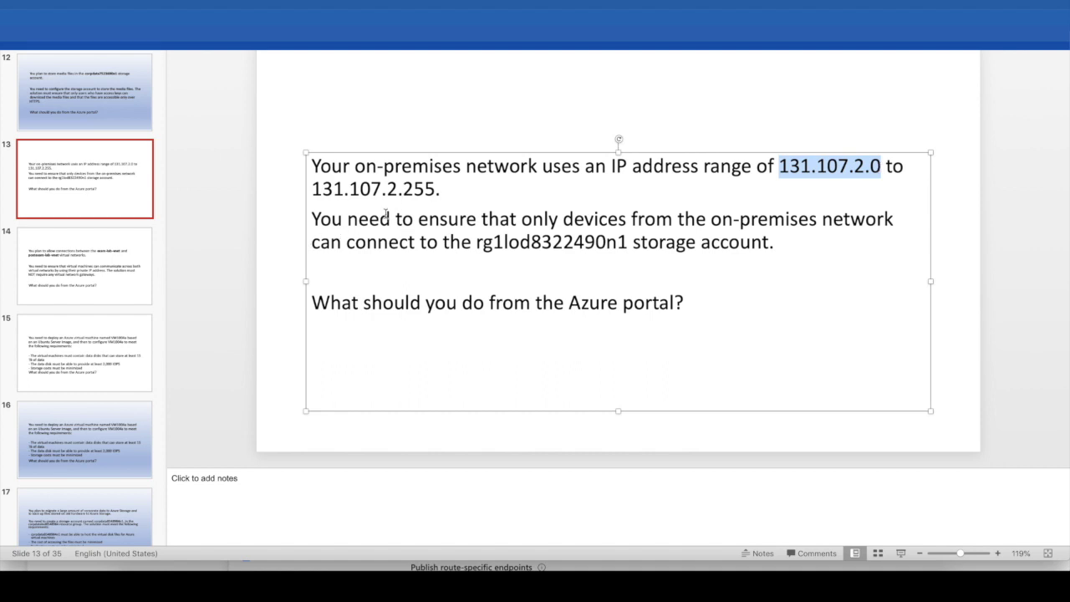
key(alt+Tab)
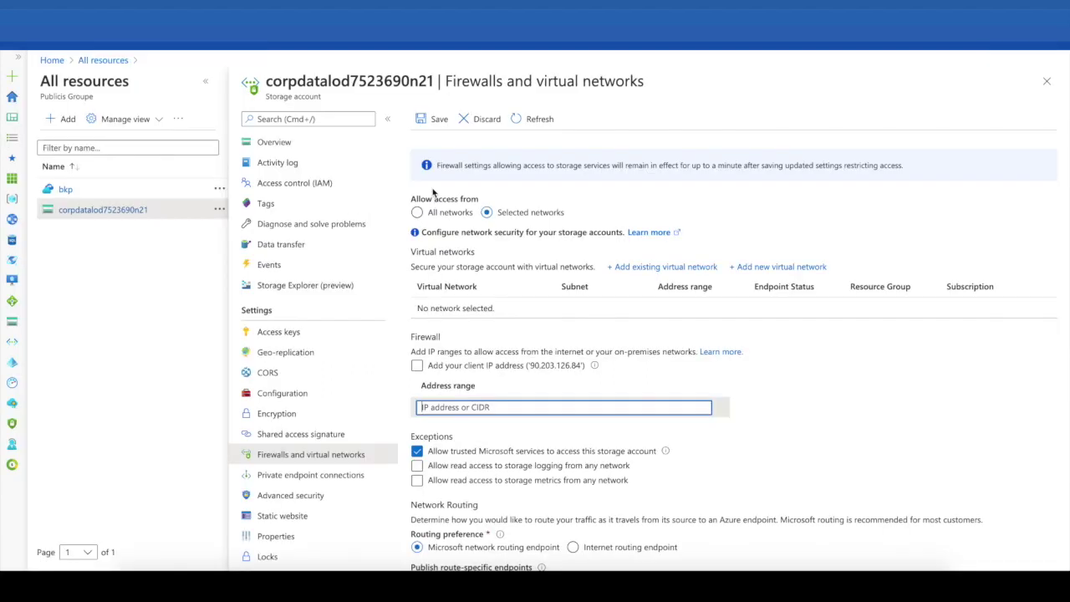
key(ctrl+v)
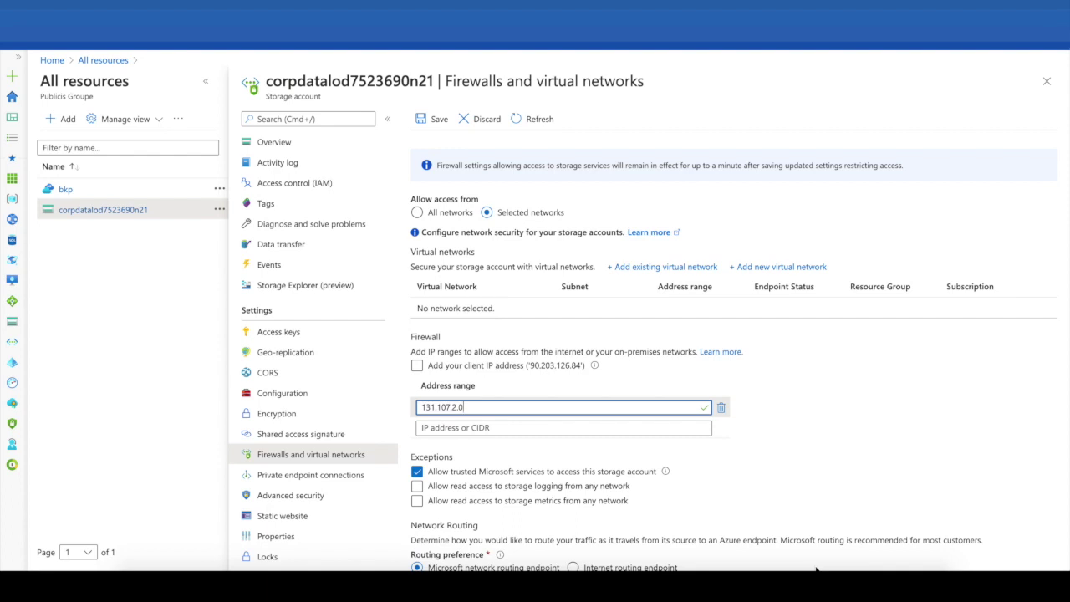
Step: Complete the firewall address range as 131.107.2.0/24 and save the storage account's network settings
click(815, 427)
scroll(814, 427, down, 1)
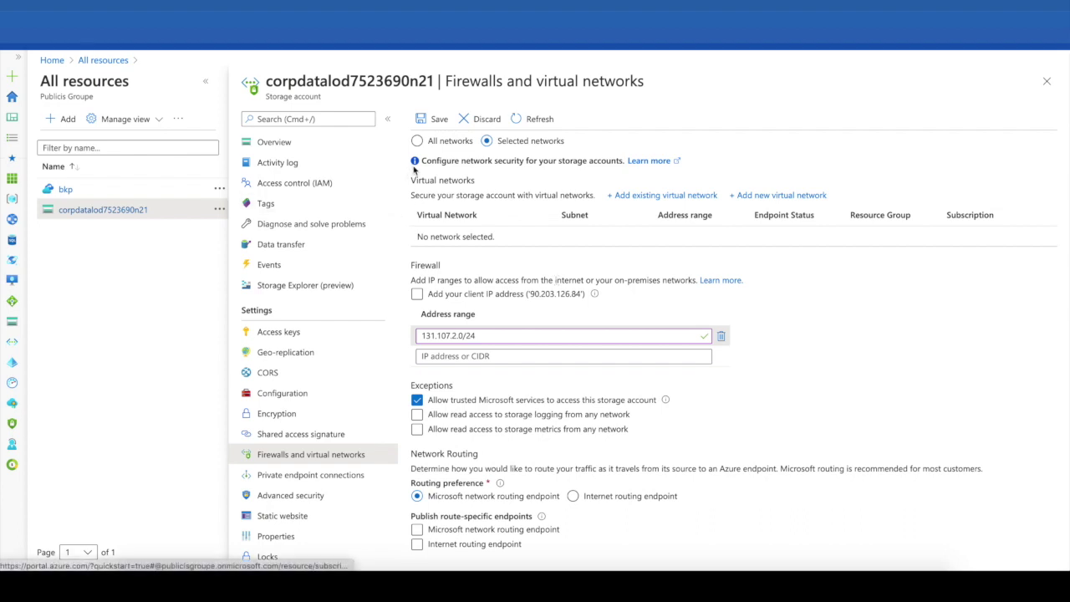
click(433, 119)
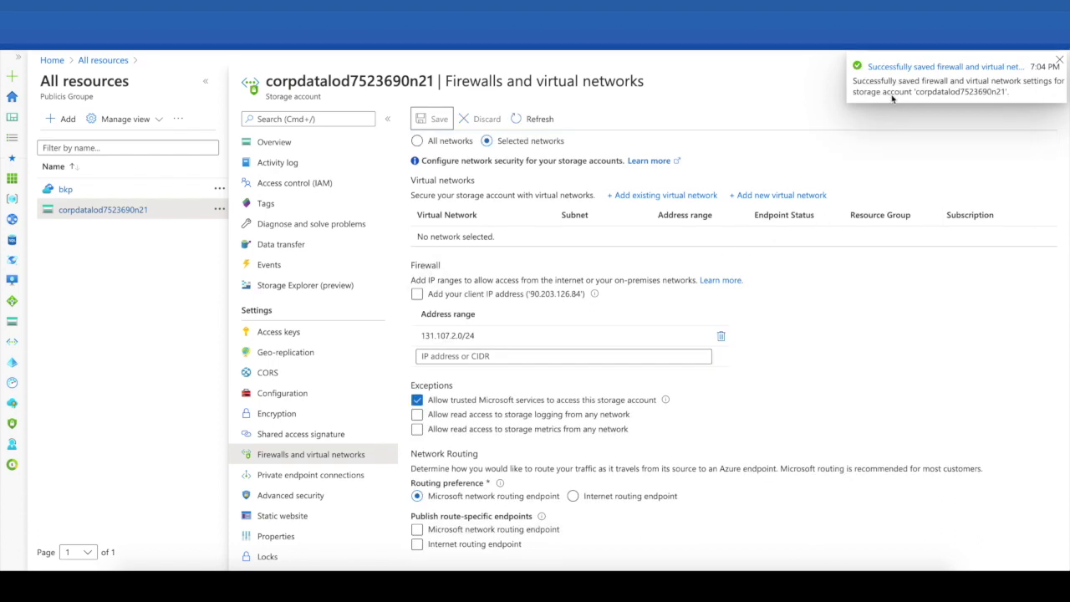
Step: Read slide 35's function app task in PowerPoint, focusing on sticky sessions and minimizing the App Service plan's costs
click(798, 585)
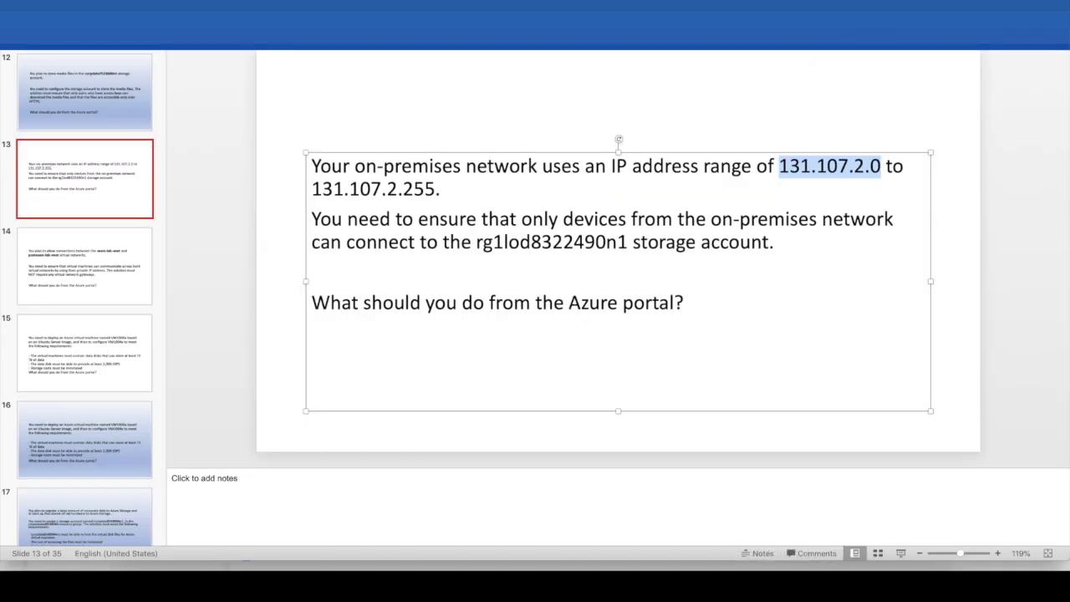
key(alt+Tab)
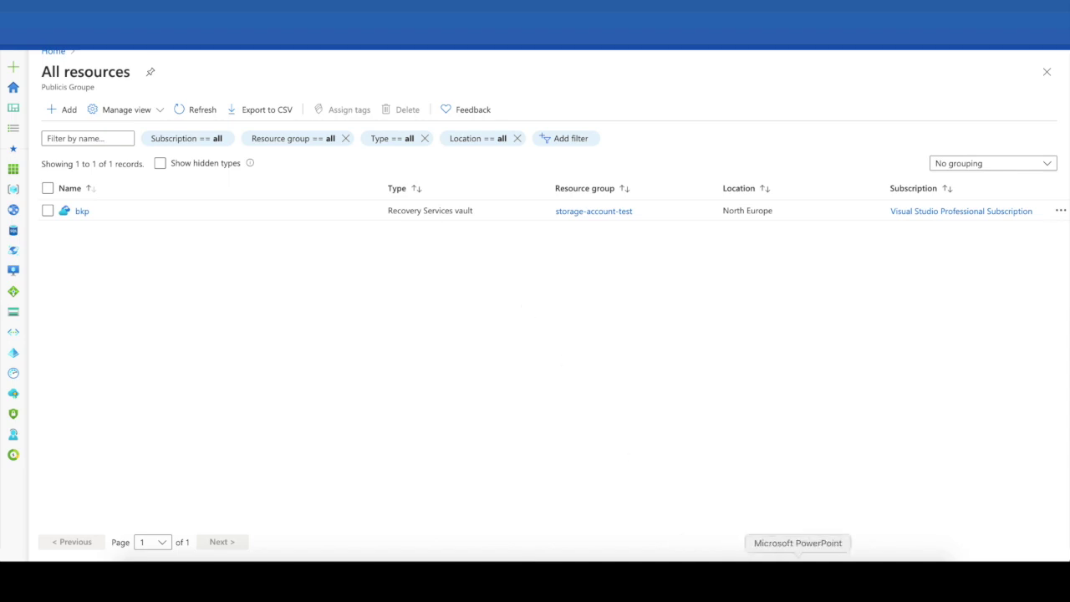
click(797, 577)
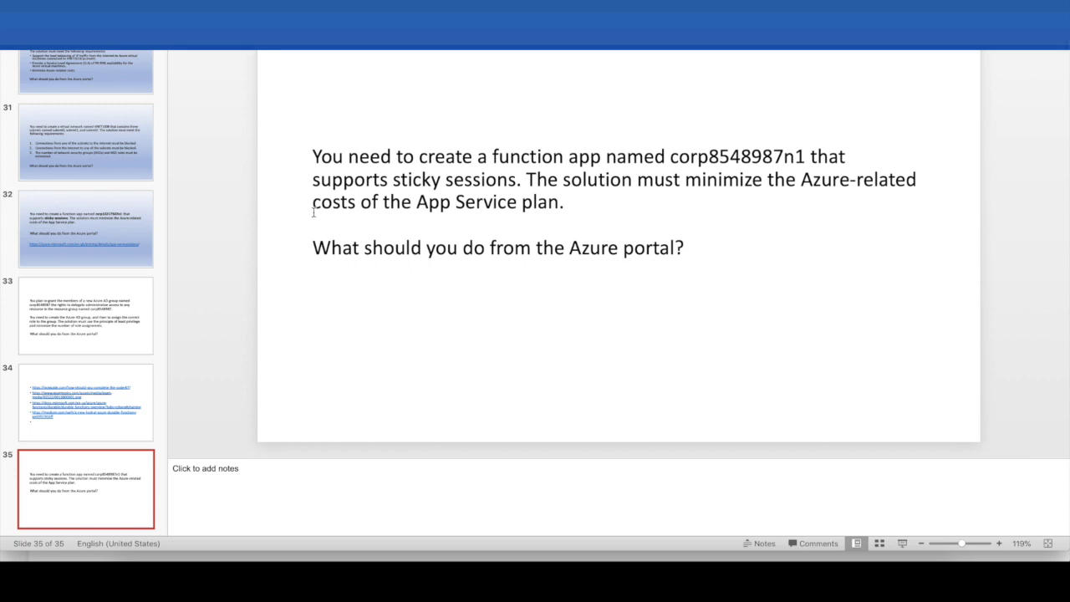
click(361, 181)
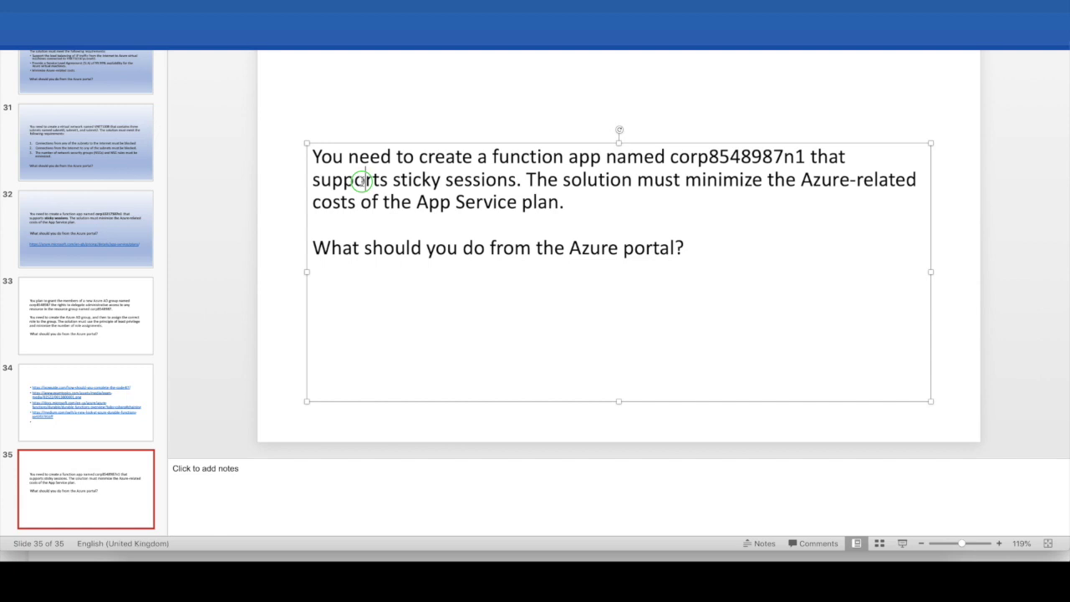
right_click(361, 181)
click(681, 196)
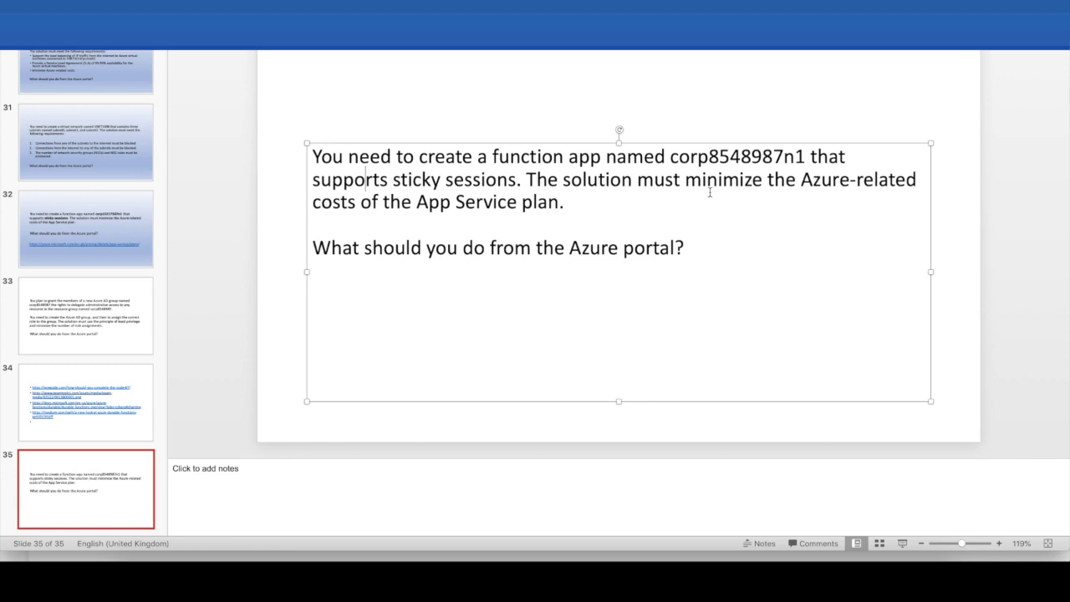
click(586, 186)
drag(586, 185, 592, 235)
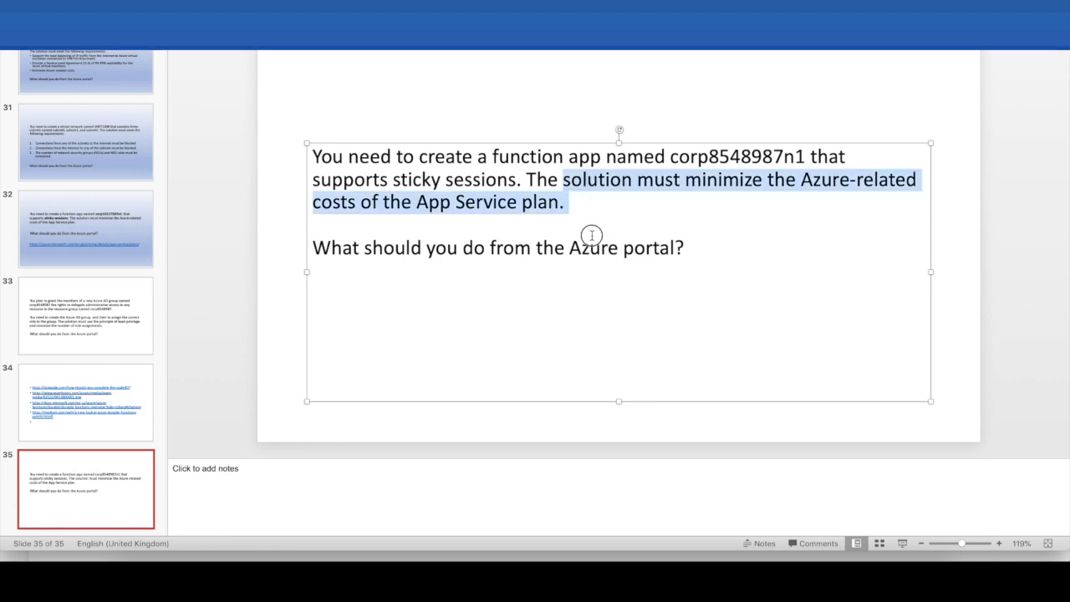
click(524, 261)
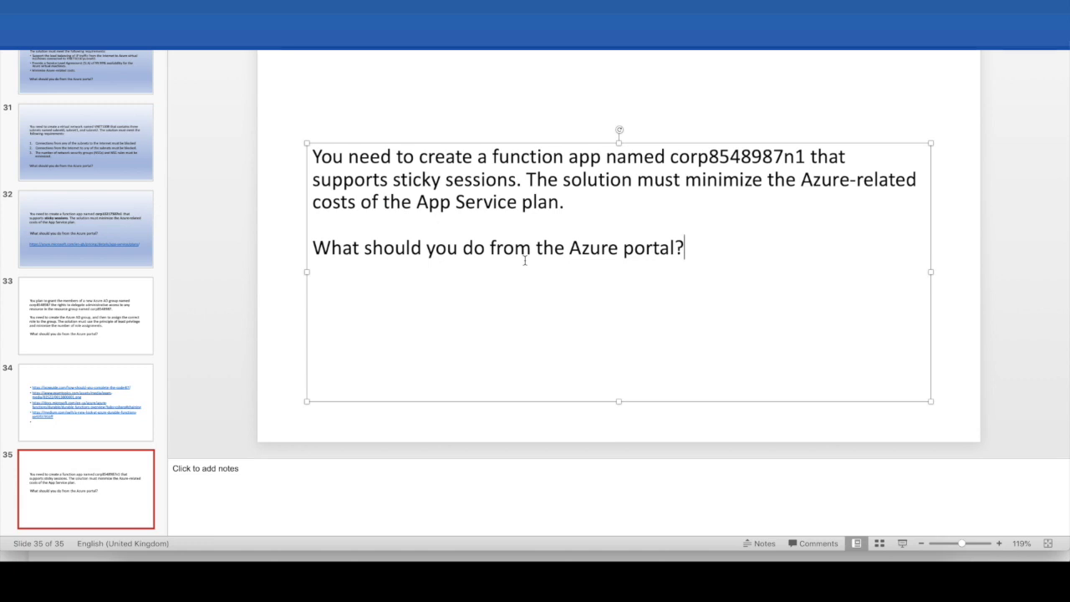
Step: Switch to the Azure portal in Chrome and start creating a Function App resource
click(269, 555)
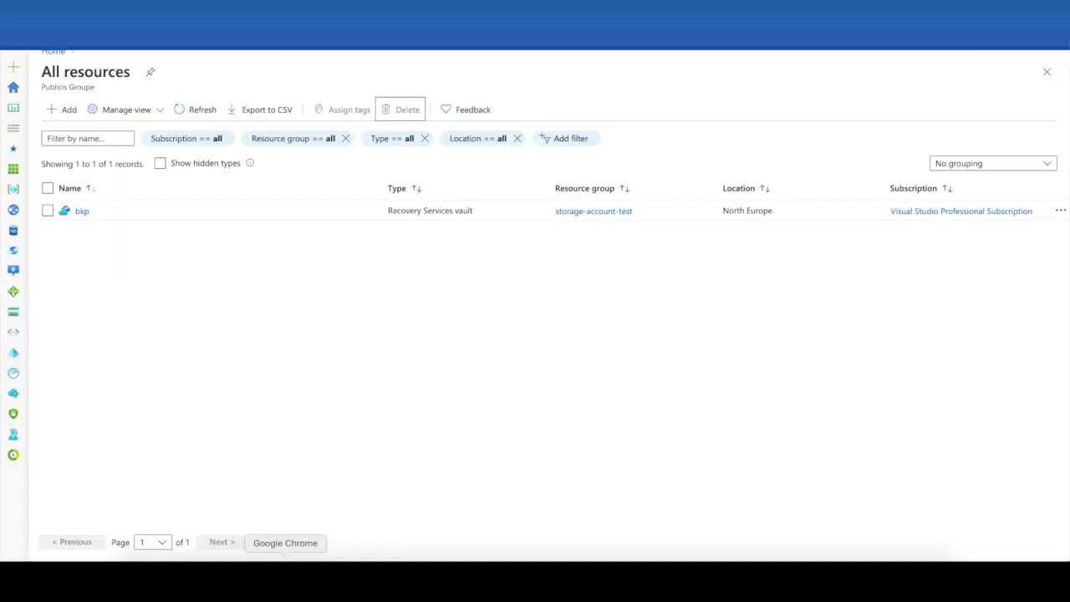
click(56, 112)
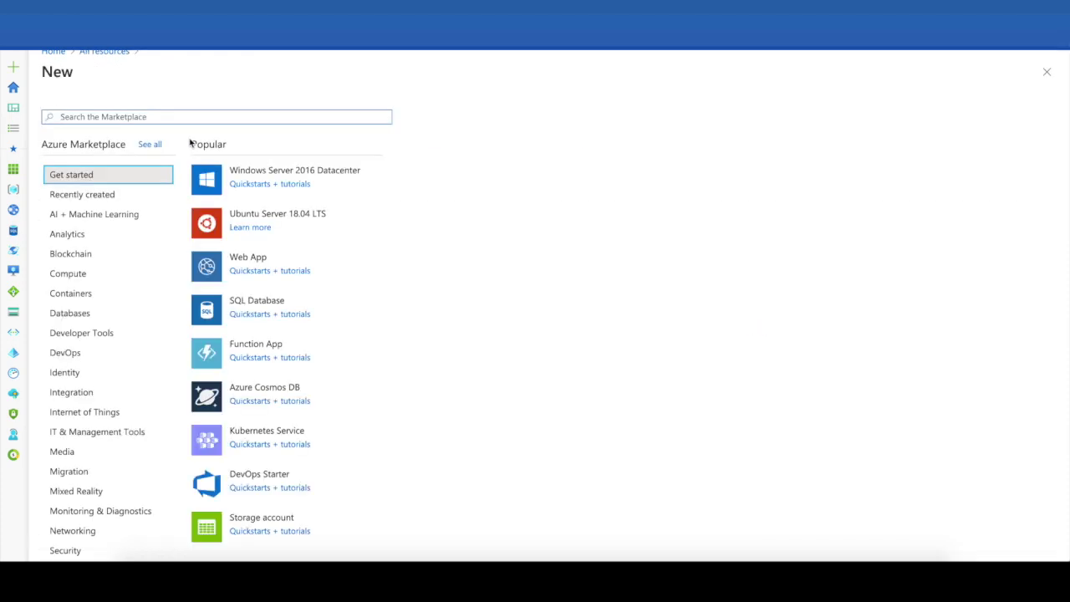
click(187, 119)
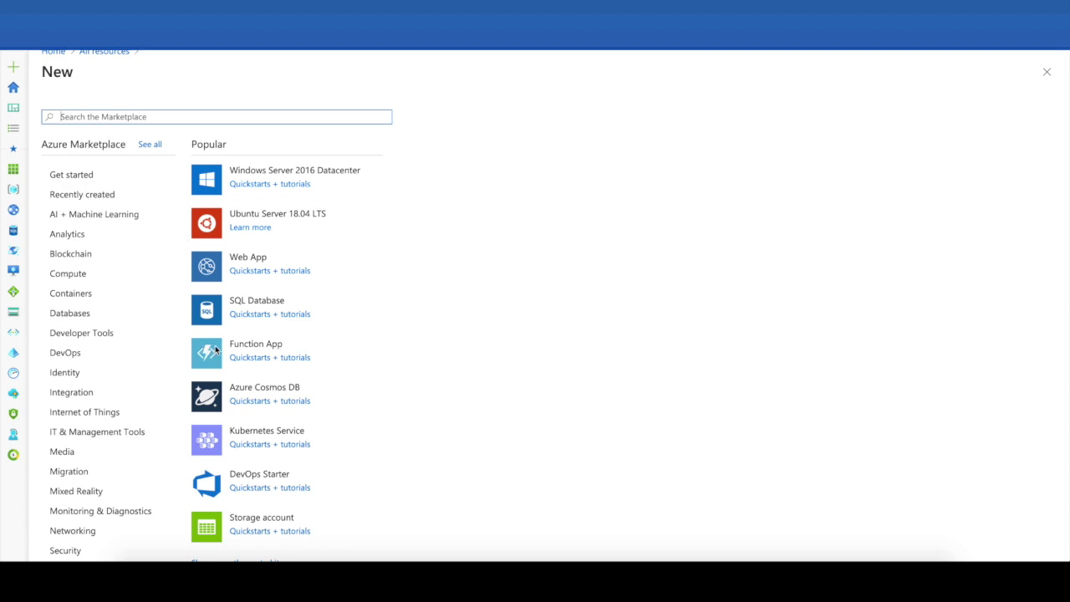
click(264, 346)
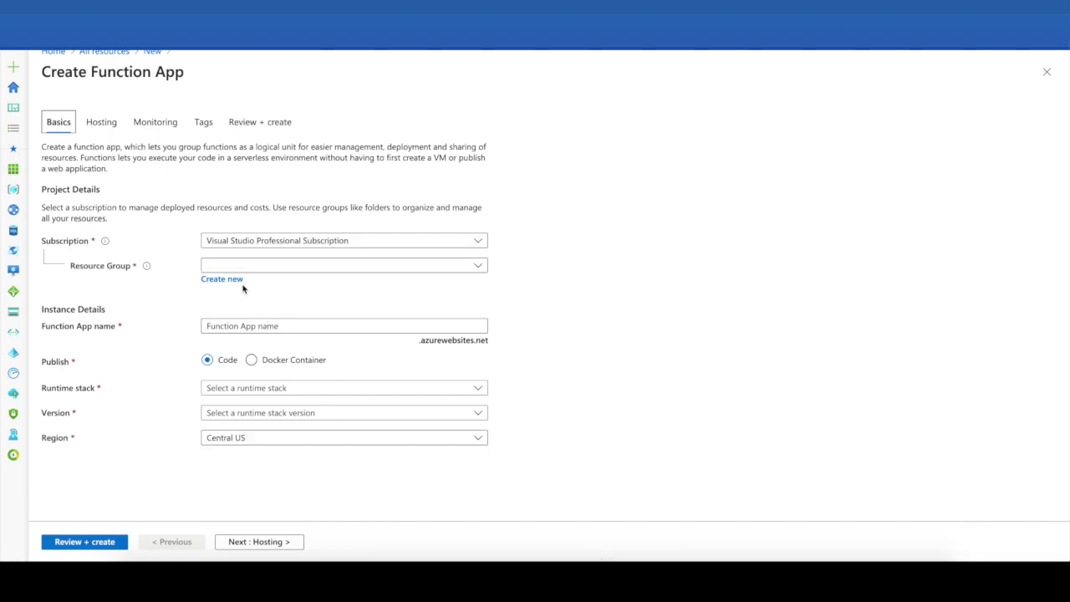
Step: Select exam-lab as the function app's resource group and activate the app name field
click(251, 266)
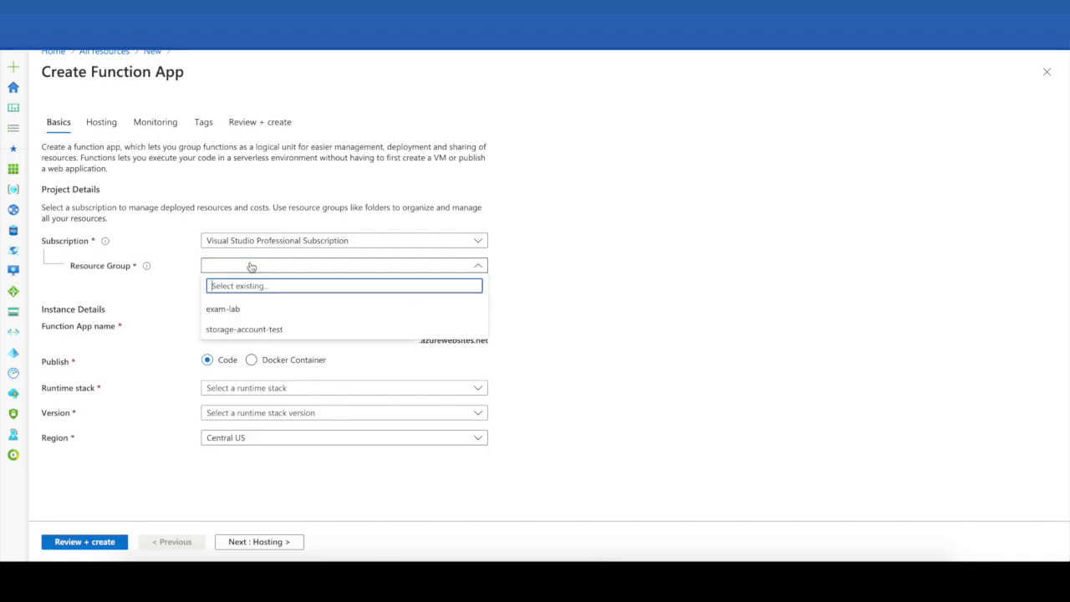
click(240, 310)
click(244, 323)
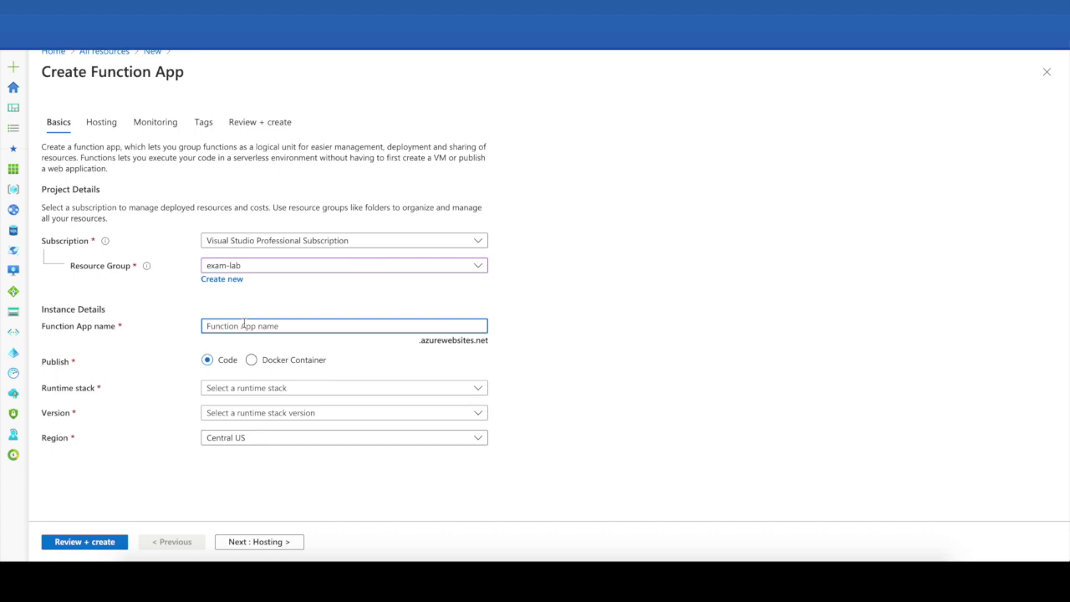
text(function app)
key(ctrl+a)
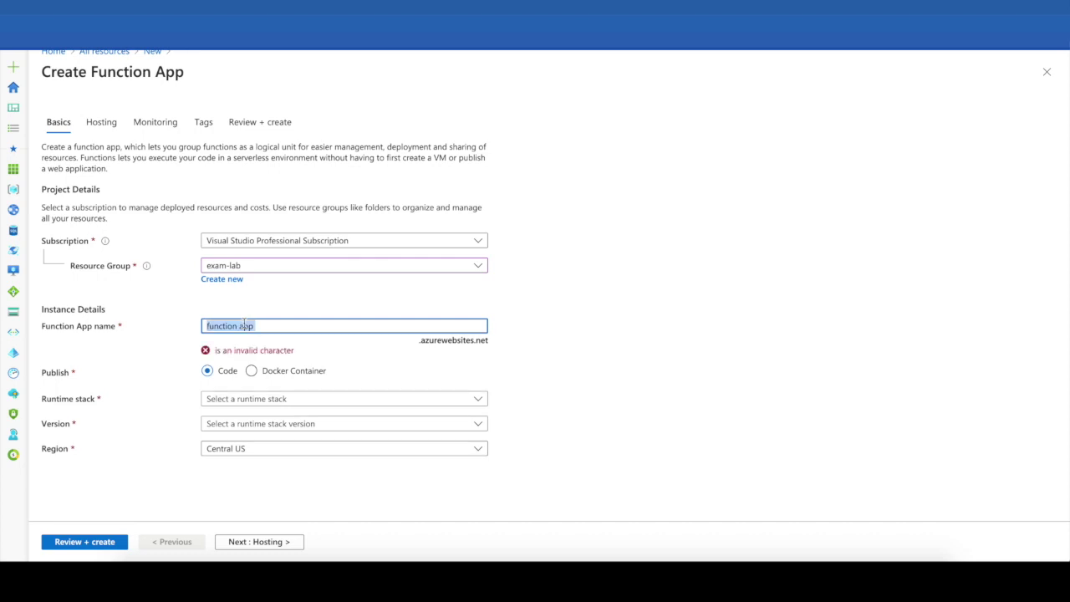
key(BackSpace)
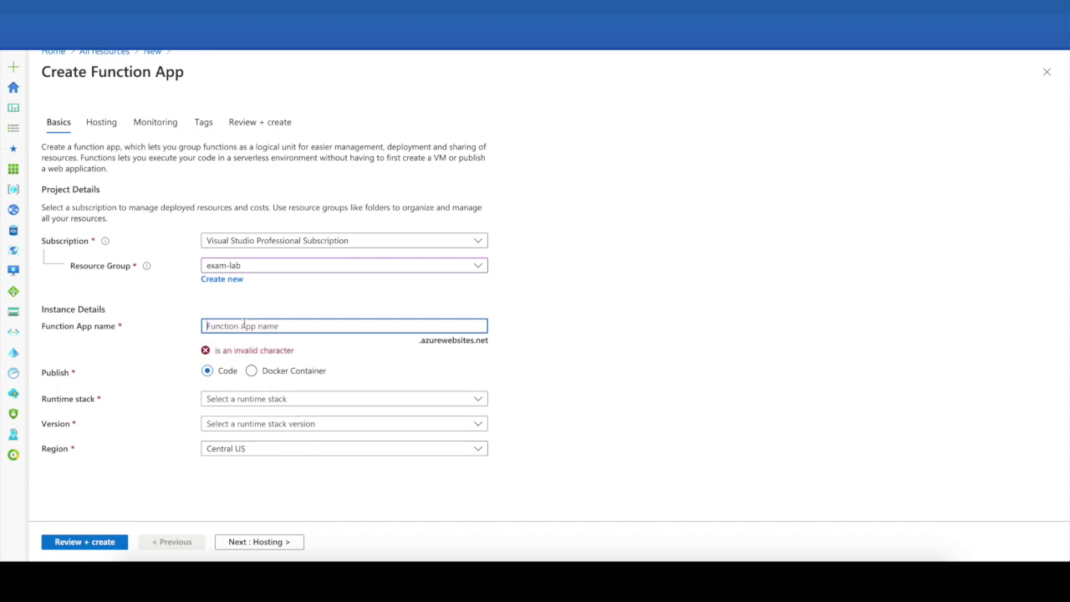
Step: Copy the app name corp8548987n1 from the PowerPoint slide and enter it, extended to corp8548987n12343, as the function app name in the Azure portal
key(alt+Tab)
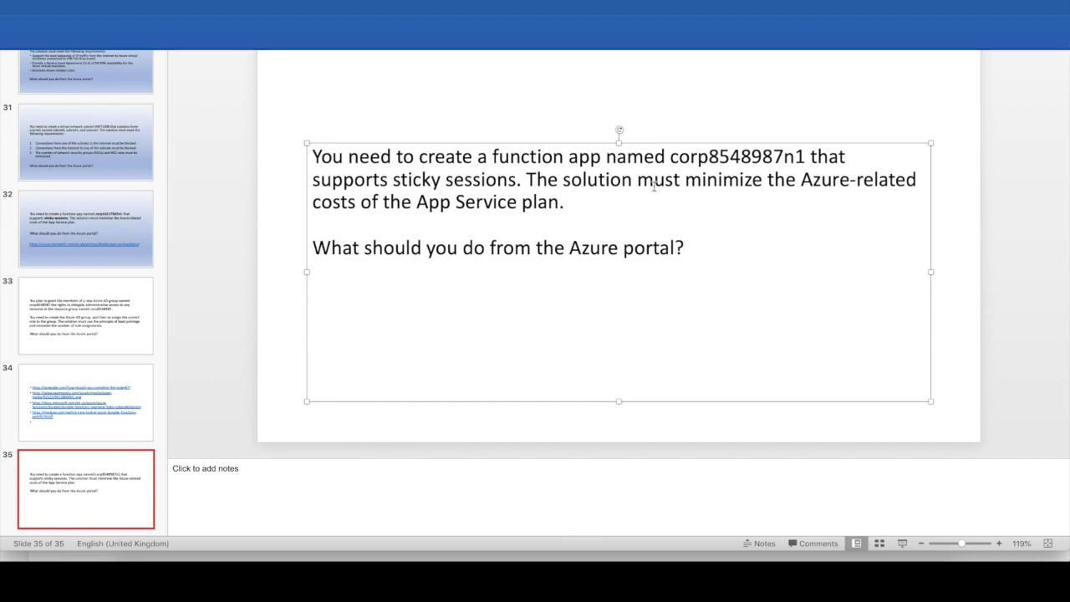
double_click(698, 157)
key(ctrl+c)
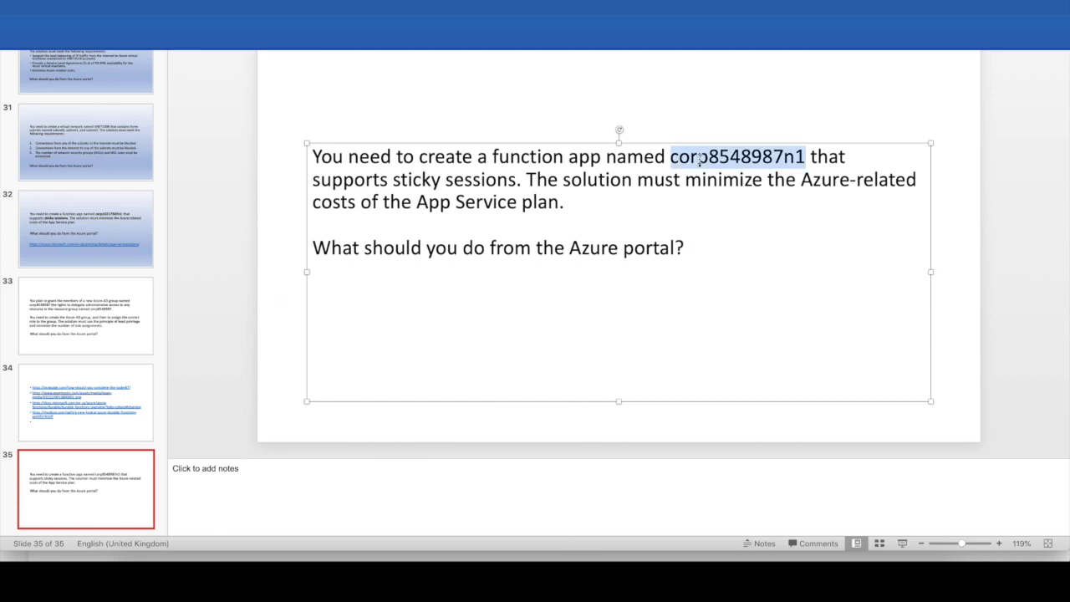
key(alt+Tab)
key(ctrl+v)
text(234)
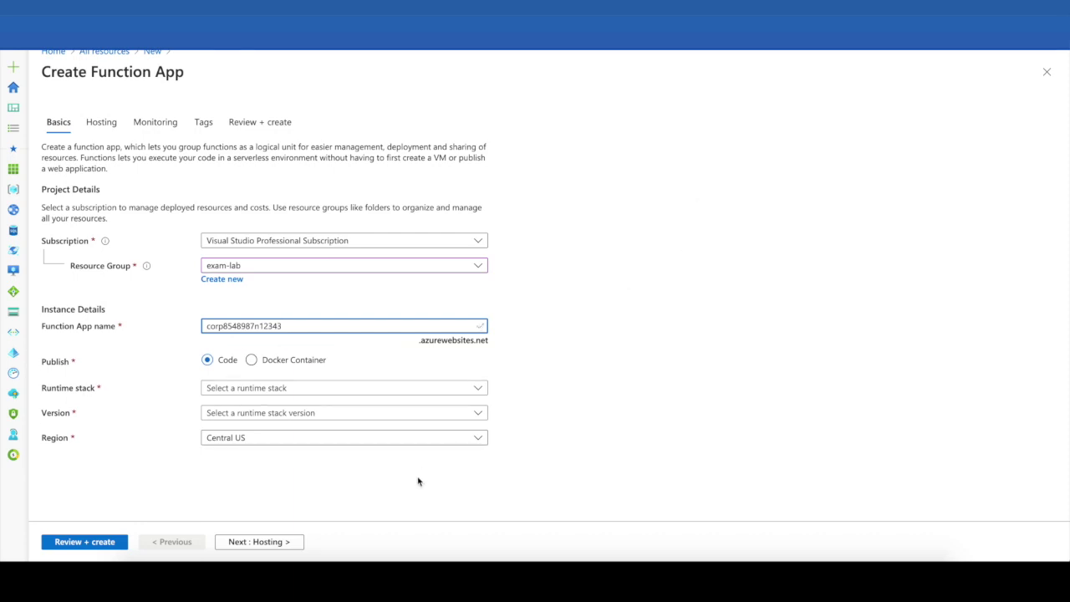
Step: Set the function app's runtime stack to .NET Core and proceed to the hosting settings
click(246, 389)
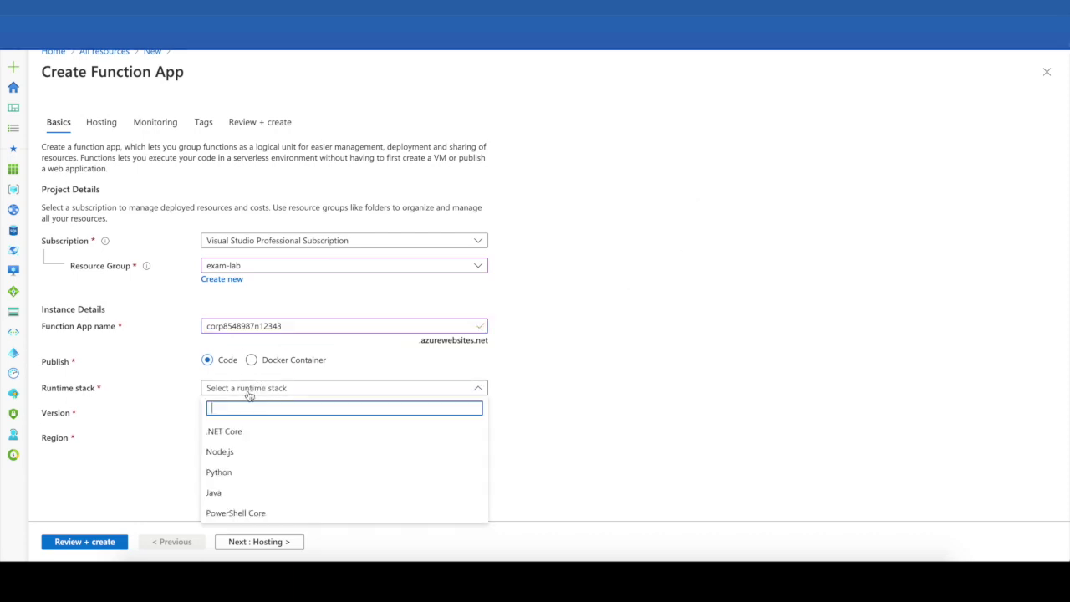
click(255, 432)
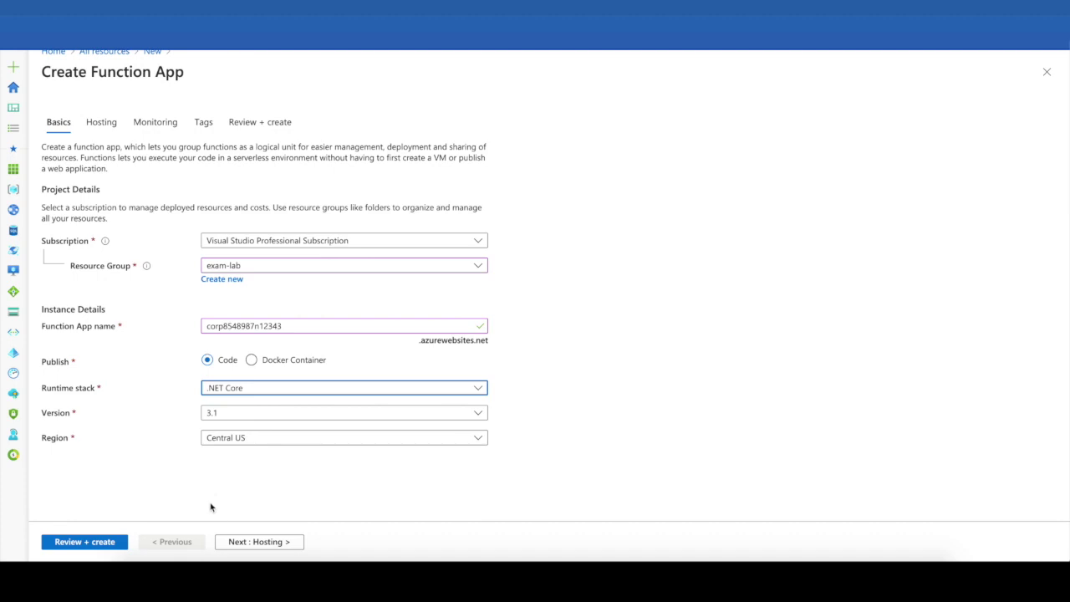
click(242, 544)
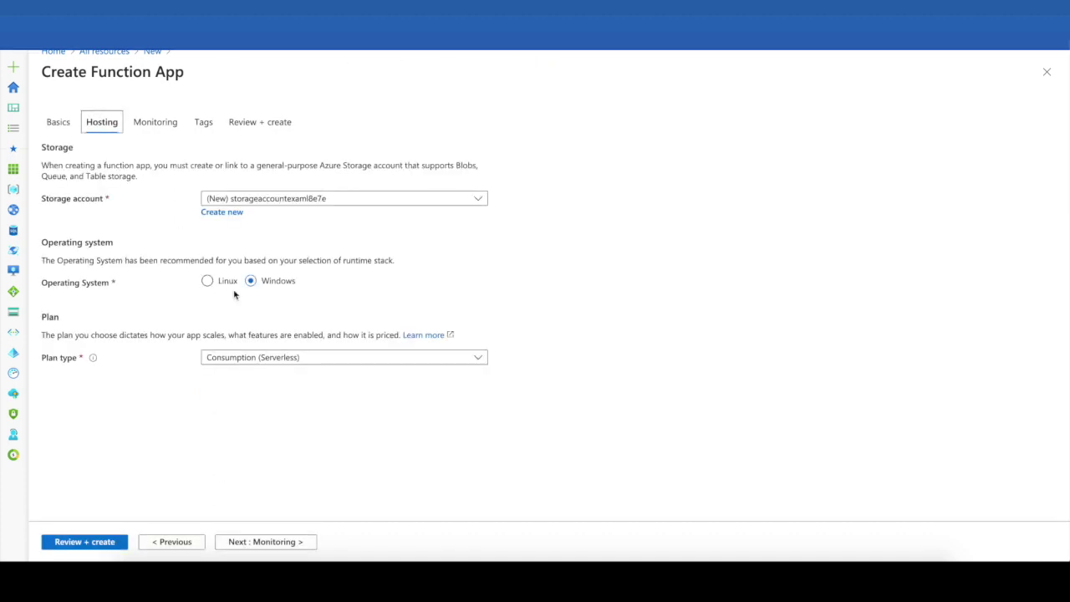
Step: Change the hosting plan type to App service plan and apply the free F1 pricing tier as its size
click(272, 356)
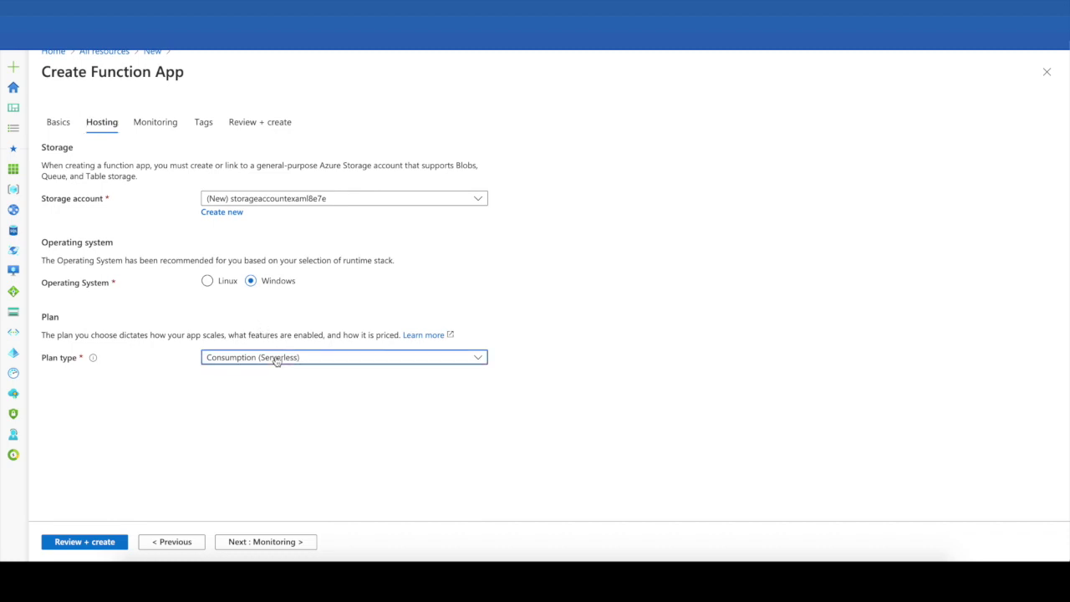
click(281, 442)
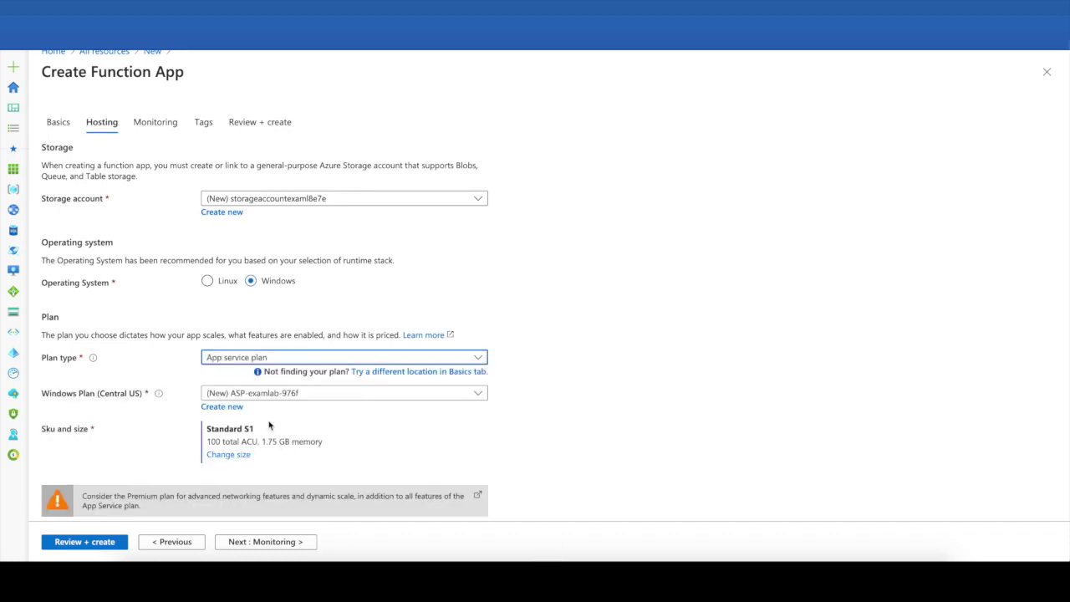
click(227, 455)
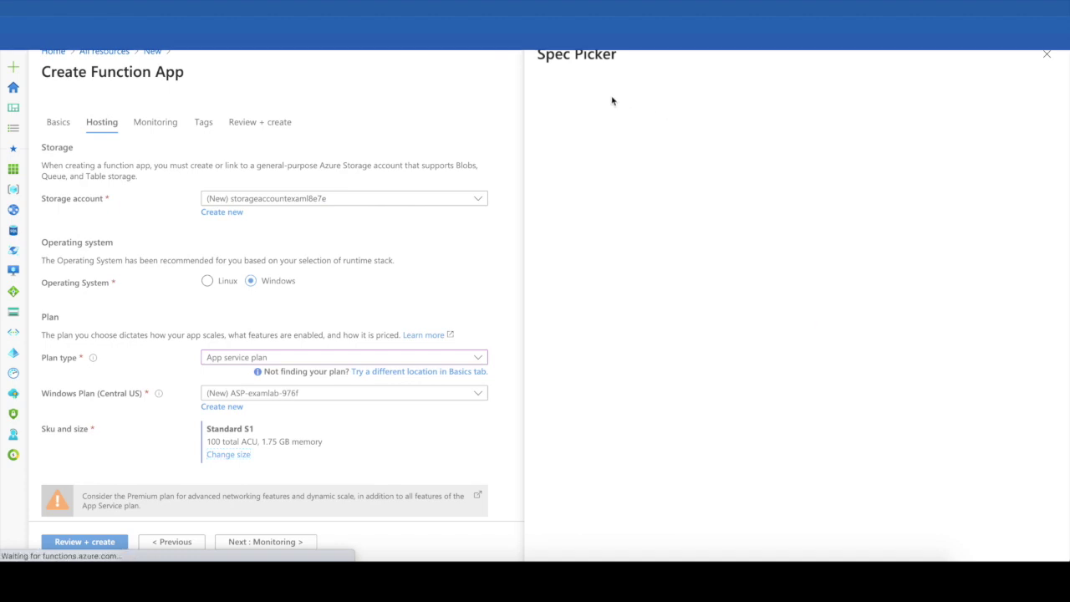
click(574, 197)
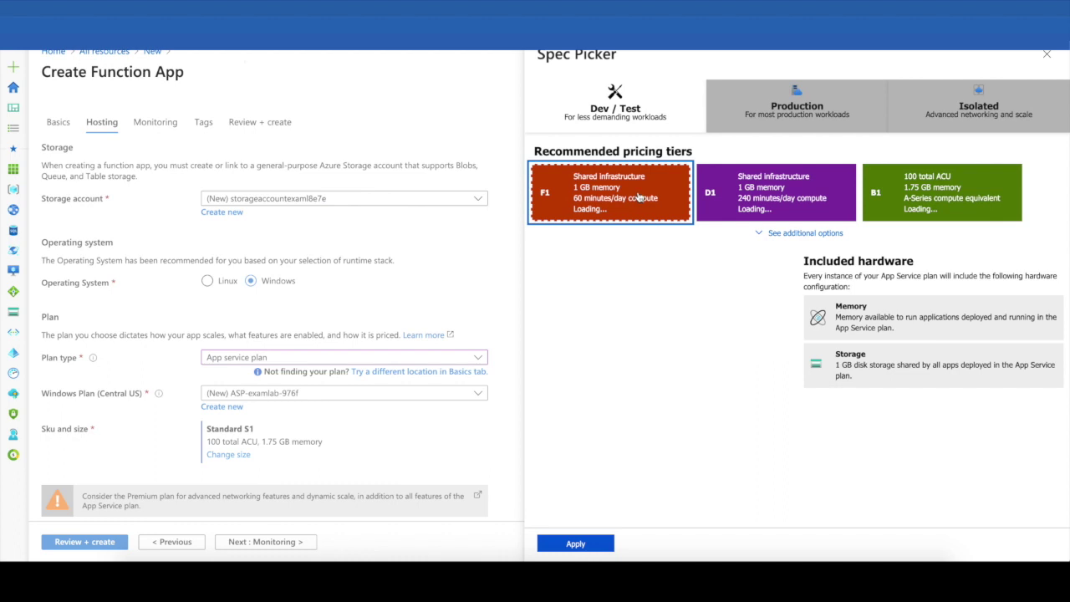
click(805, 233)
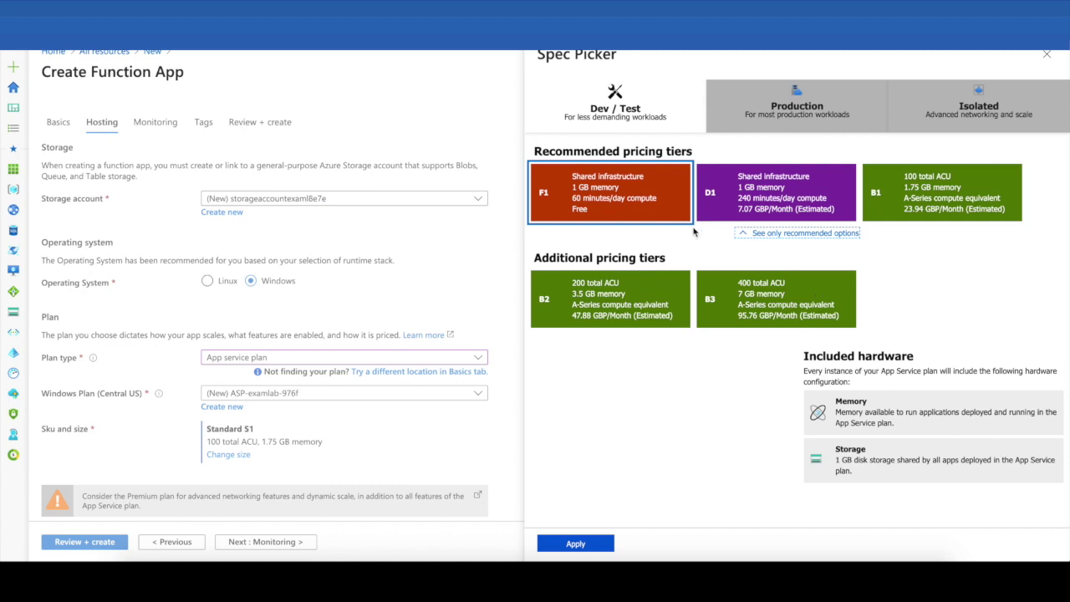
right_click(629, 206)
key(Escape)
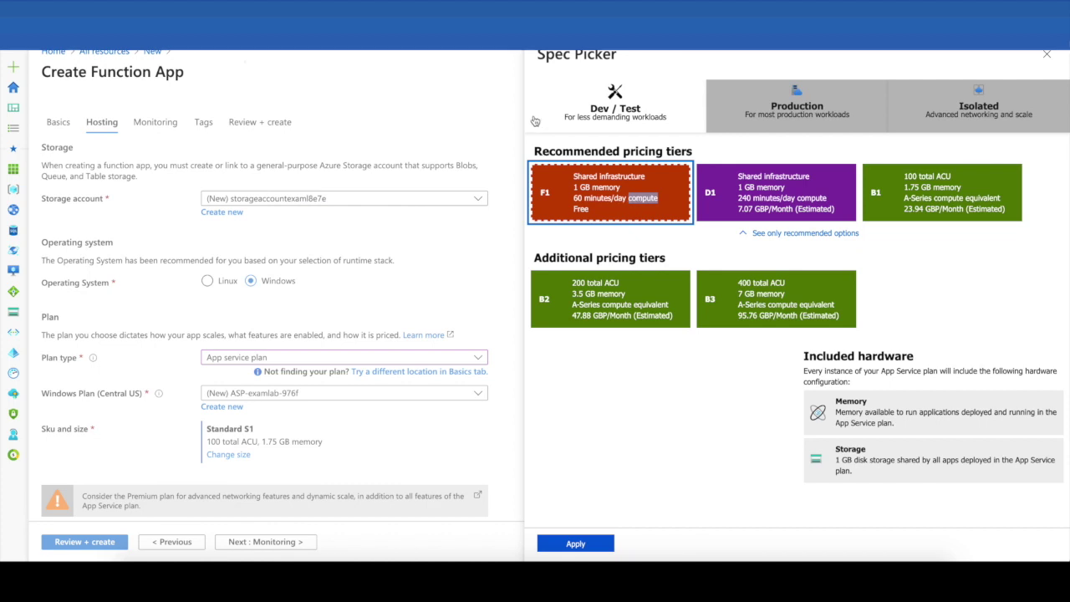
click(592, 209)
click(588, 551)
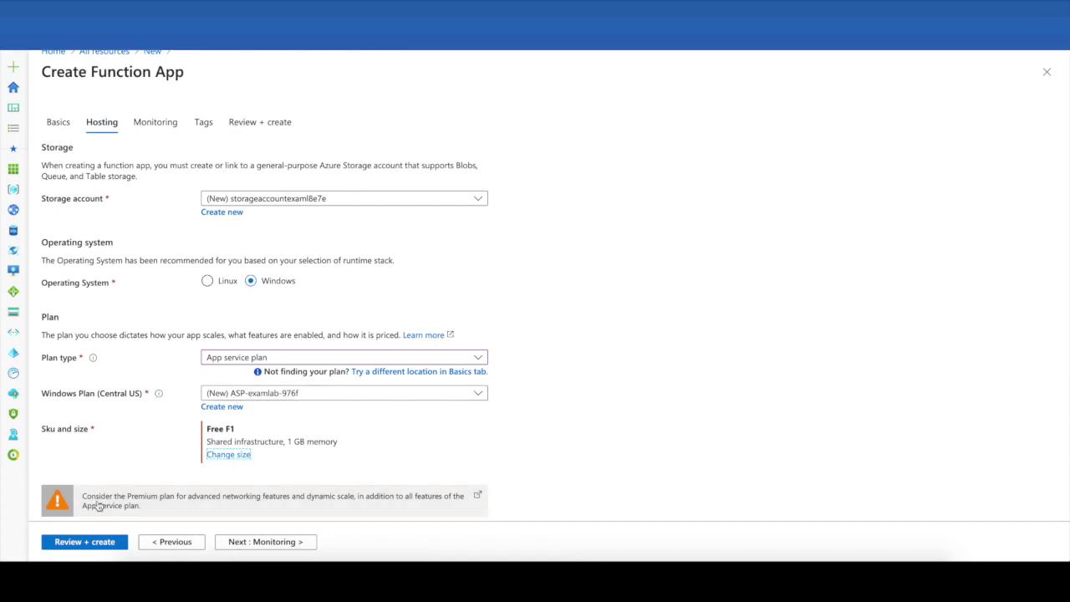
Step: Review the function app's configuration summary, including the plan's SKU, and create the function app
click(92, 540)
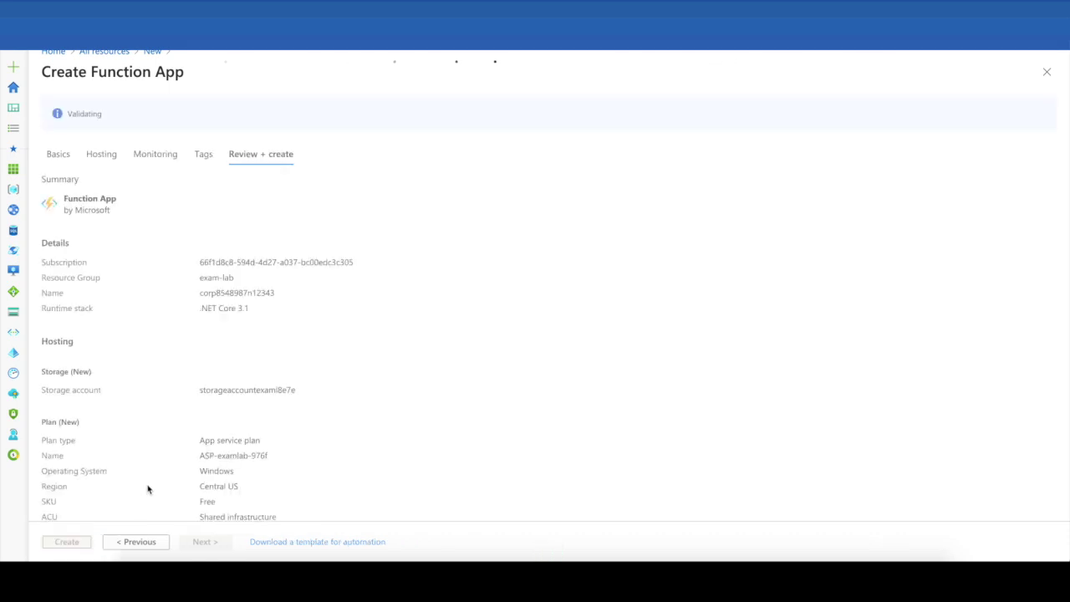
scroll(148, 488, down, 3)
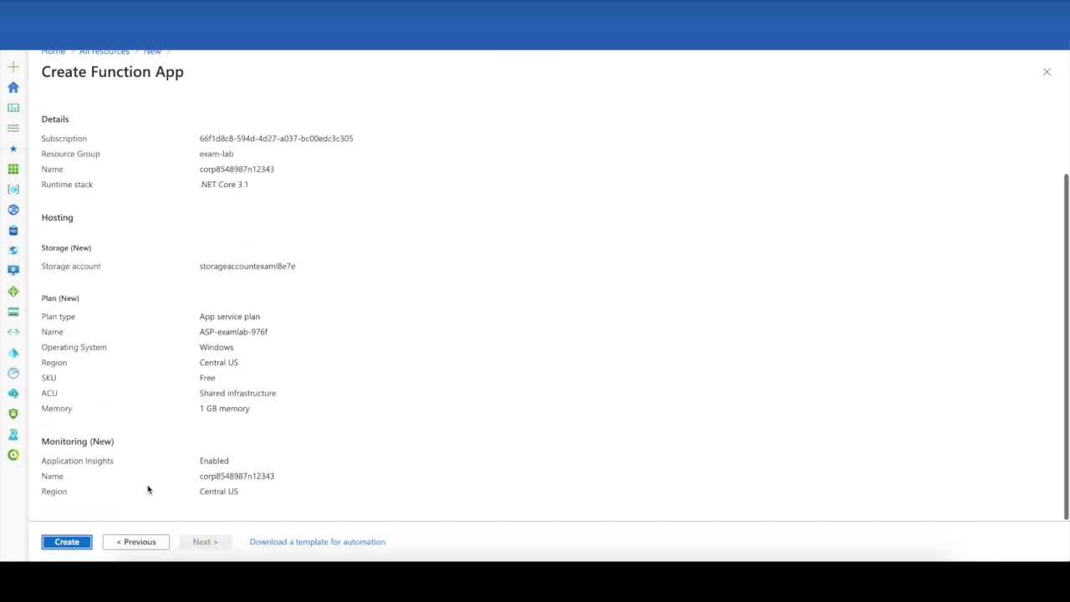
click(213, 377)
click(80, 548)
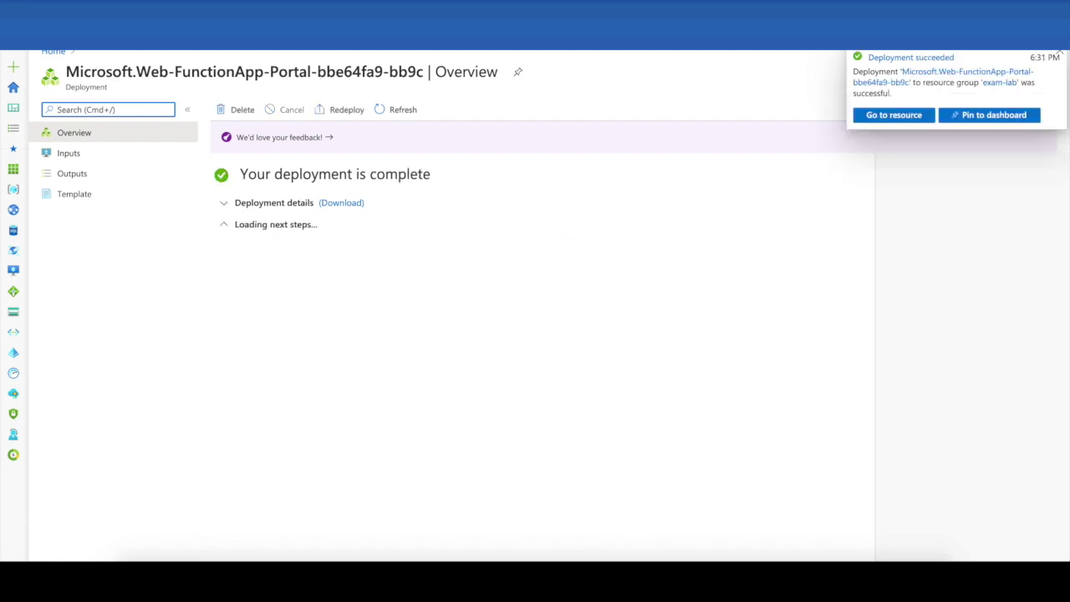
Step: Open the deployed function app's general configuration settings and make sure ARR affinity is set to On
click(883, 115)
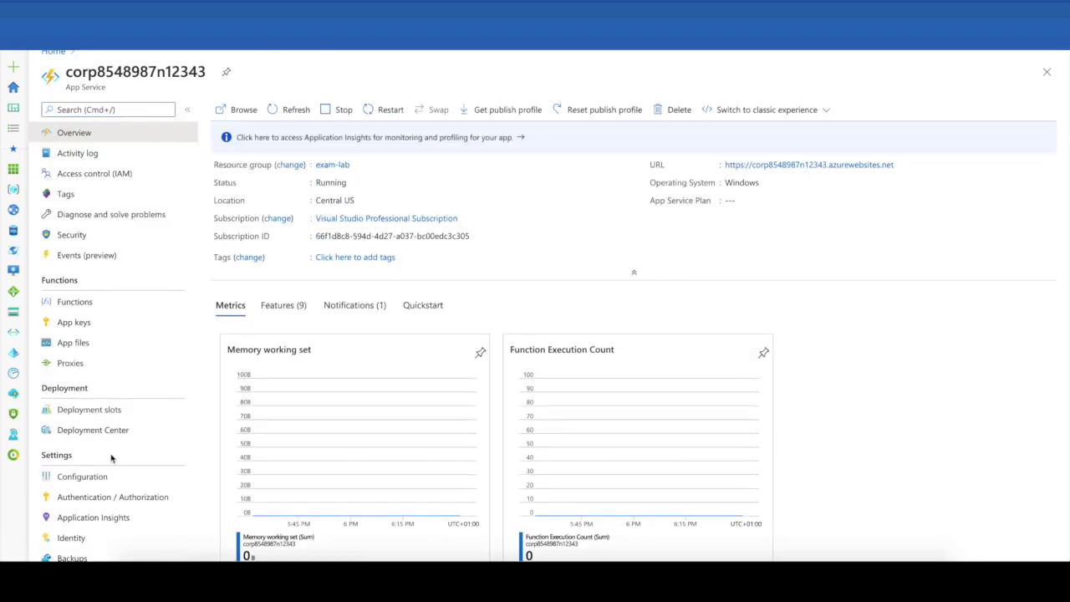
click(114, 485)
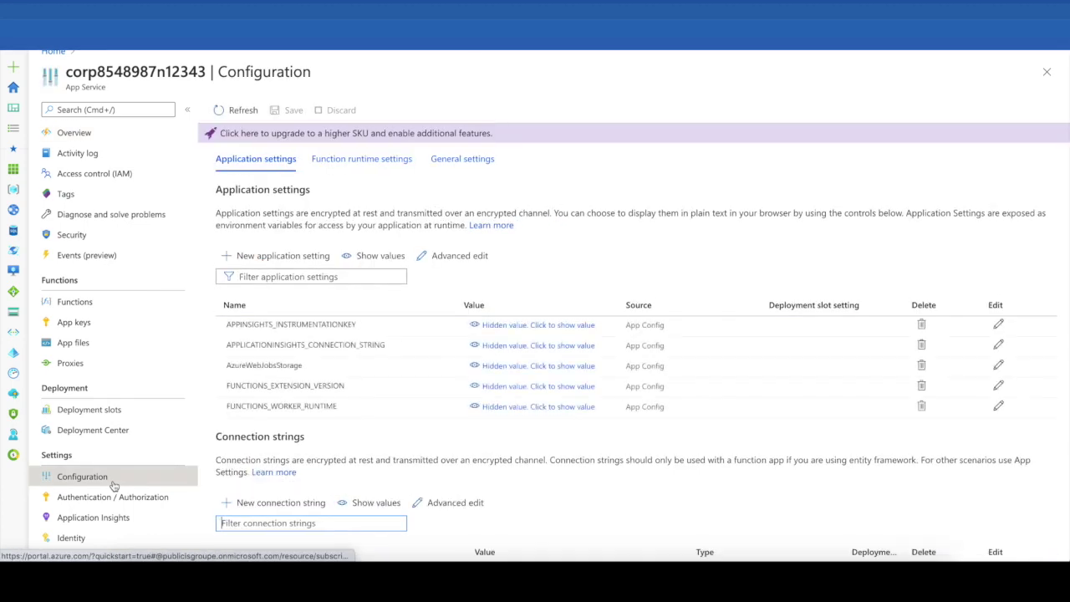
click(447, 159)
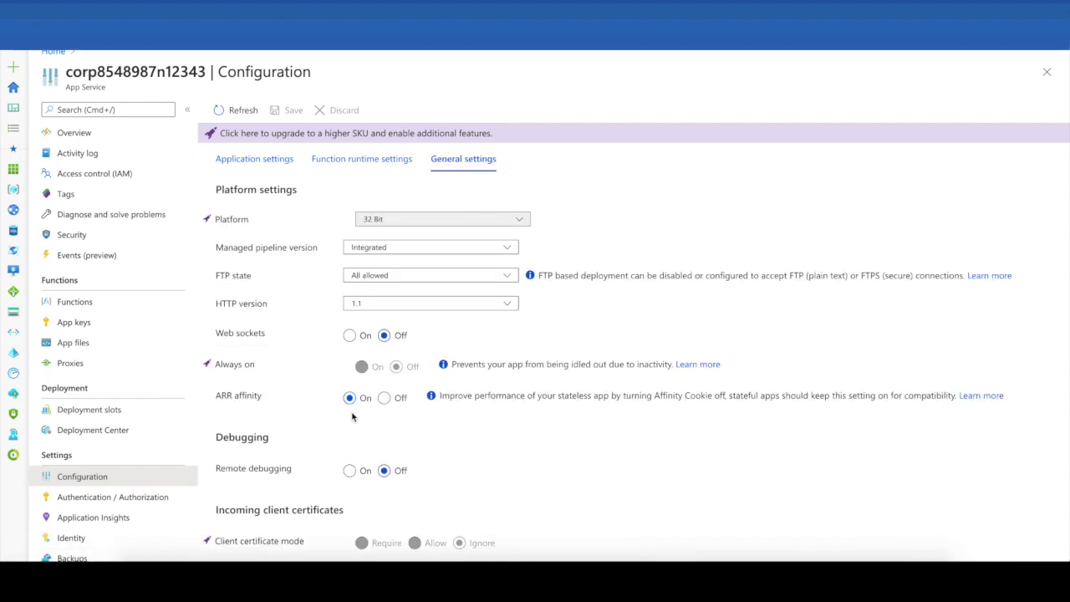
triple_click(601, 397)
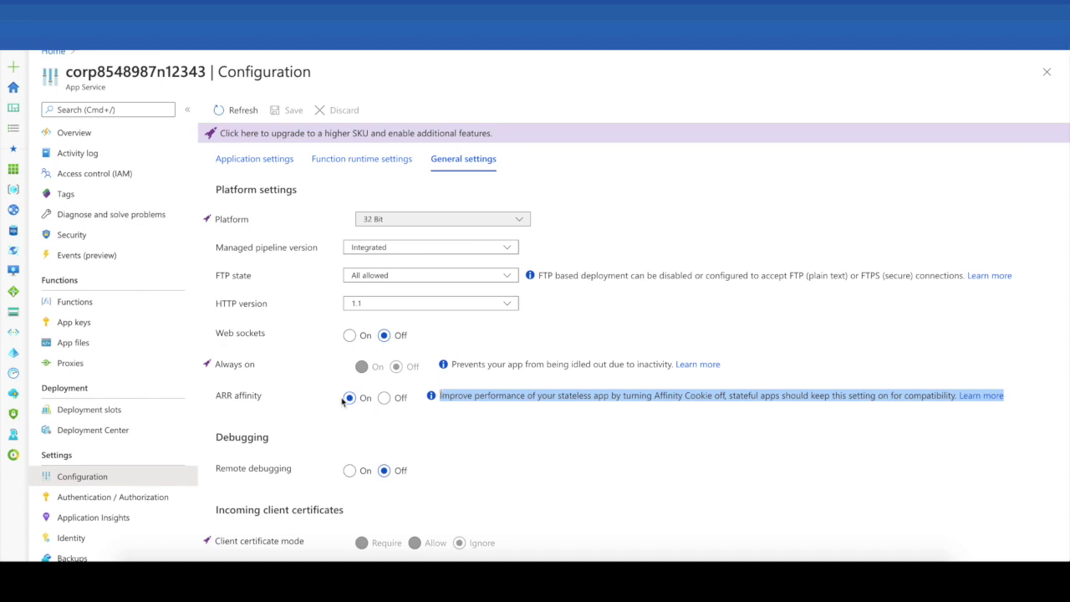
click(385, 398)
click(351, 399)
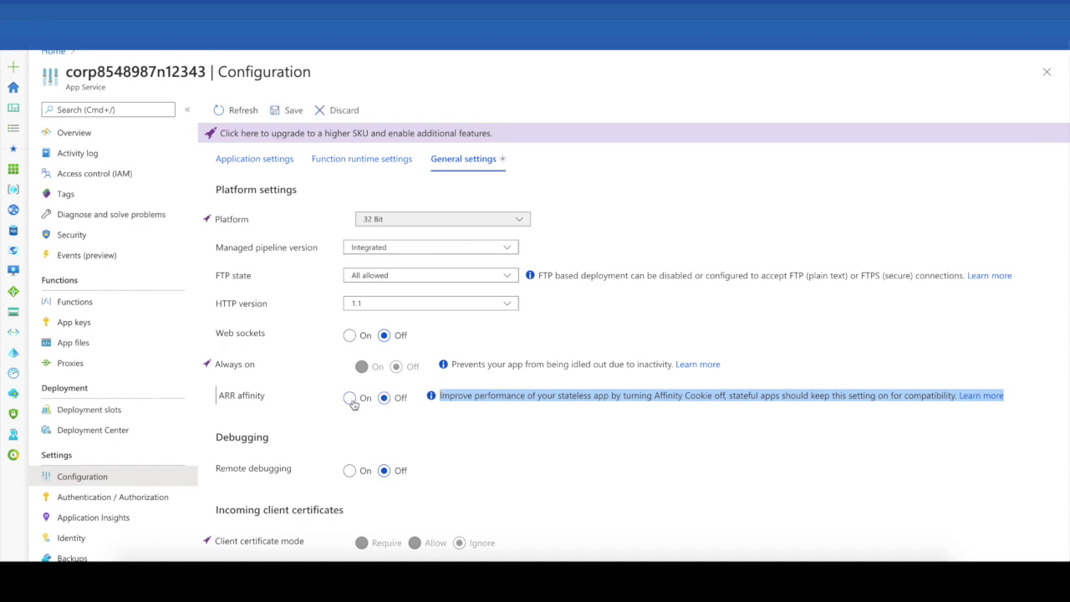
Step: Switch to PowerPoint and read slide 26's Azure Backup task, focusing on preparing the backup infrastructure and minimizing storage costs
click(798, 556)
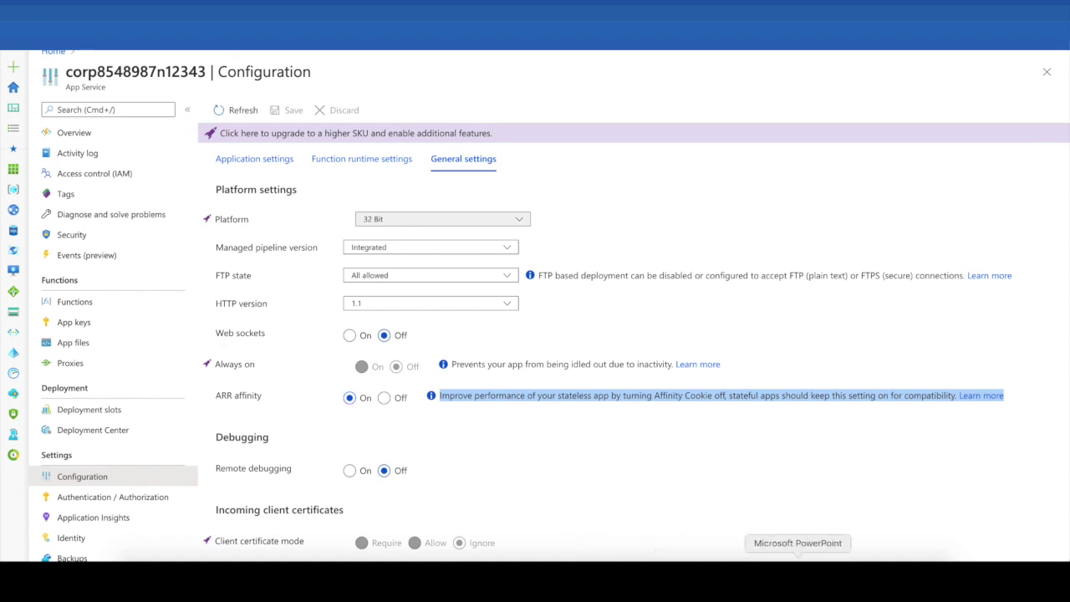
click(797, 558)
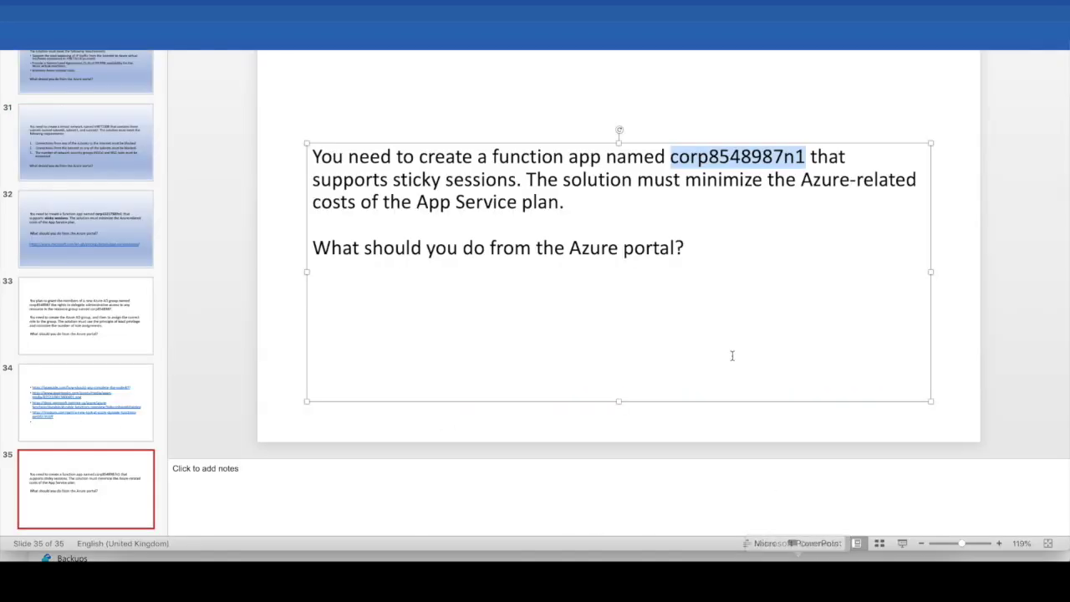
key(Down)
click(316, 153)
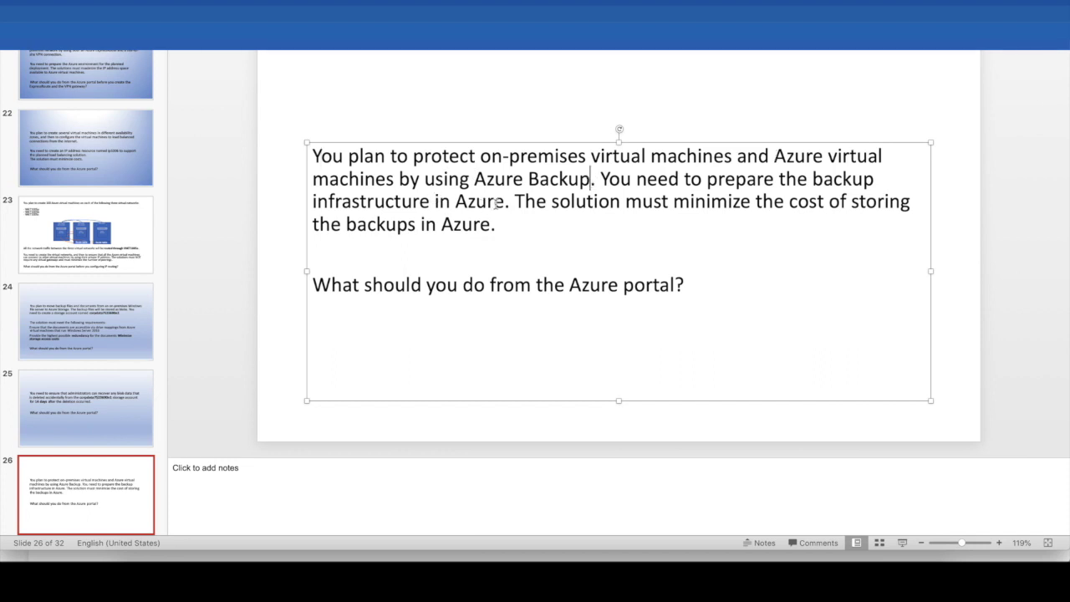
drag(707, 181, 433, 202)
click(535, 202)
drag(522, 203, 874, 210)
click(876, 202)
drag(628, 206, 478, 221)
click(536, 302)
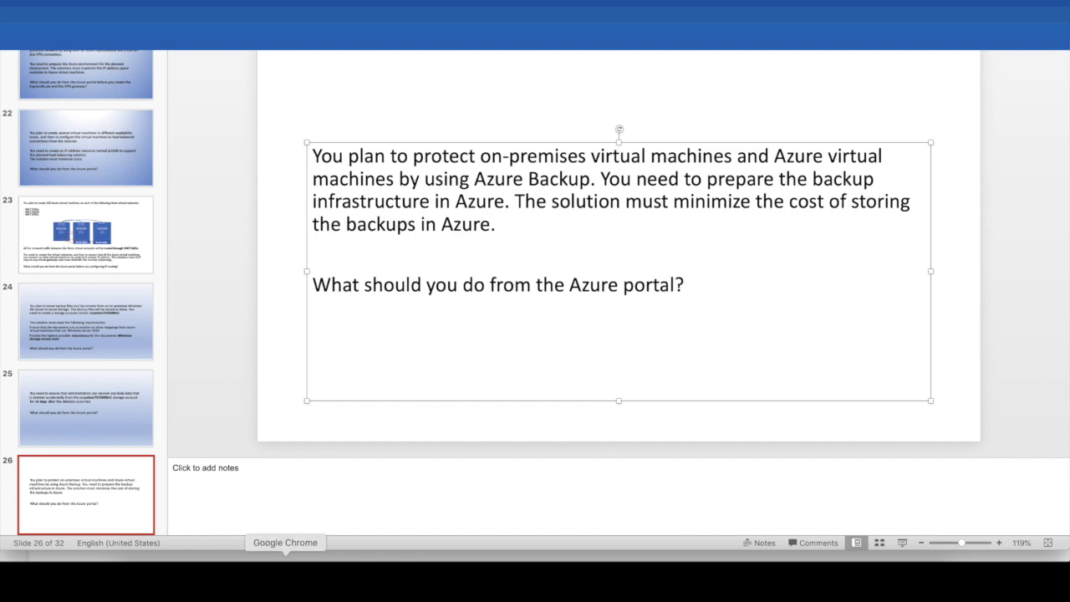
Step: Switch to the Azure portal in Chrome and start creating a new Recovery Services vault
click(285, 577)
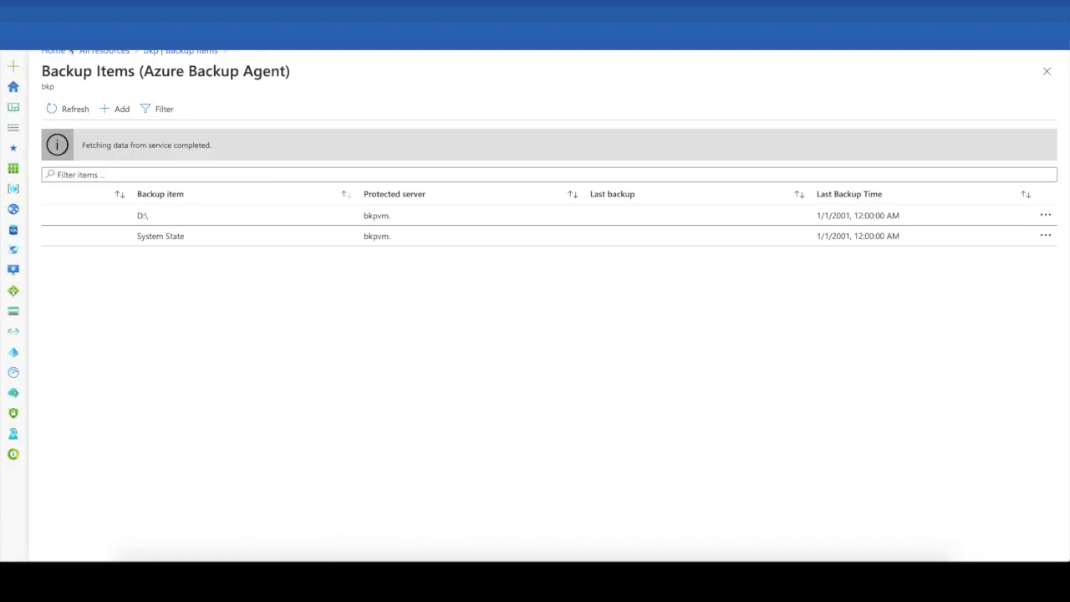
click(54, 50)
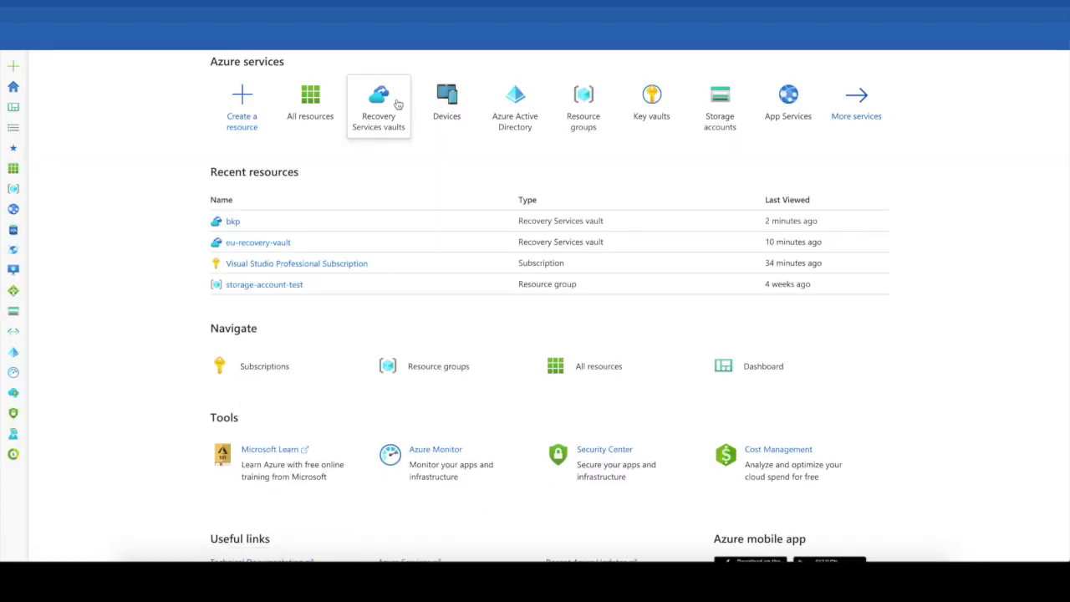
click(402, 136)
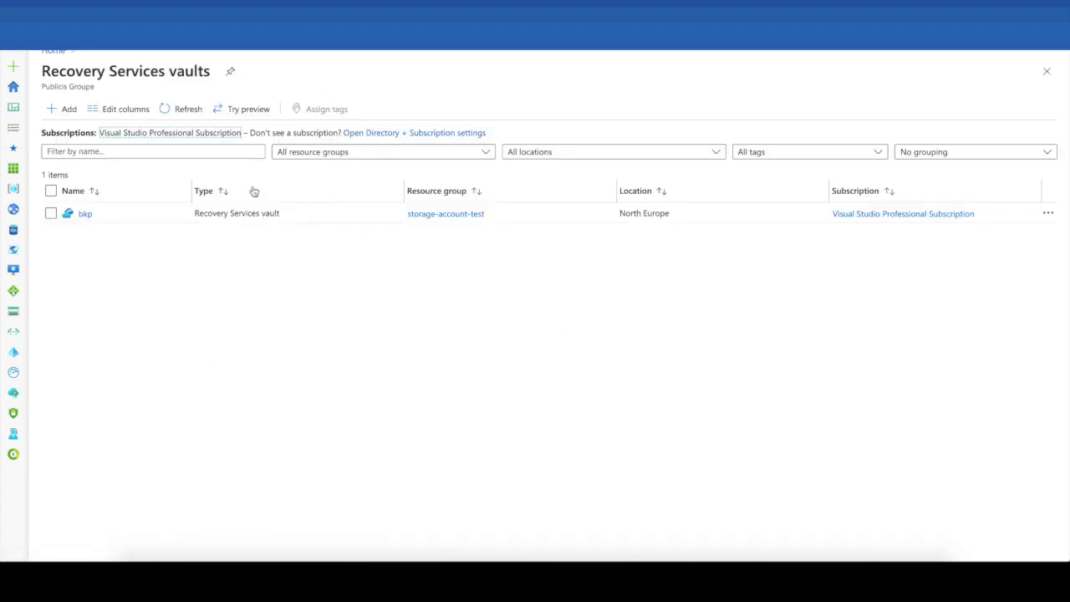
click(67, 108)
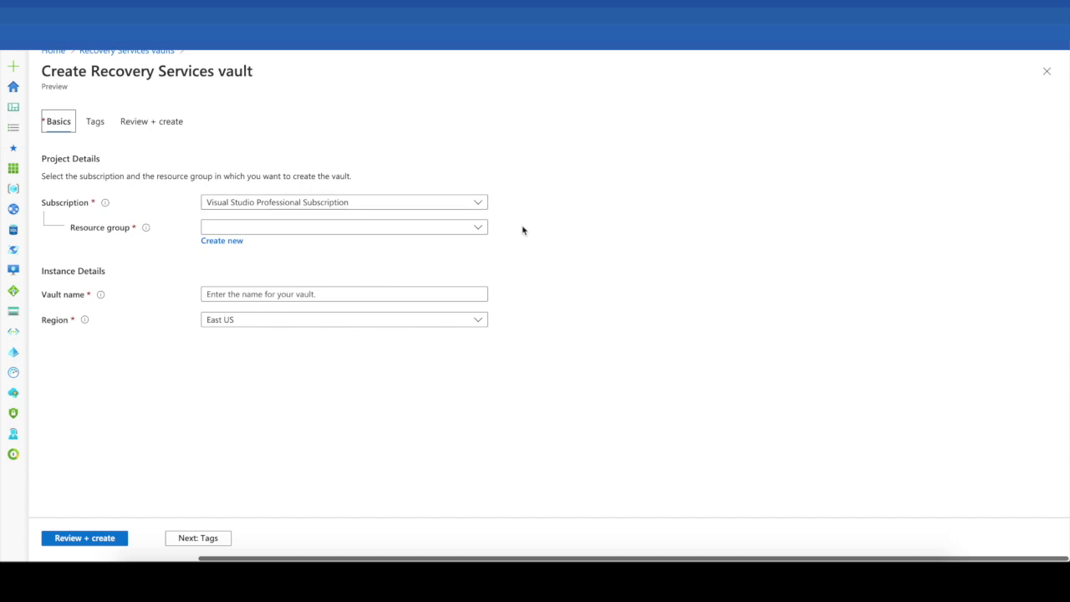
Step: Assign the new Recovery Services vault to the existing exam-lab resource group
click(221, 240)
click(301, 367)
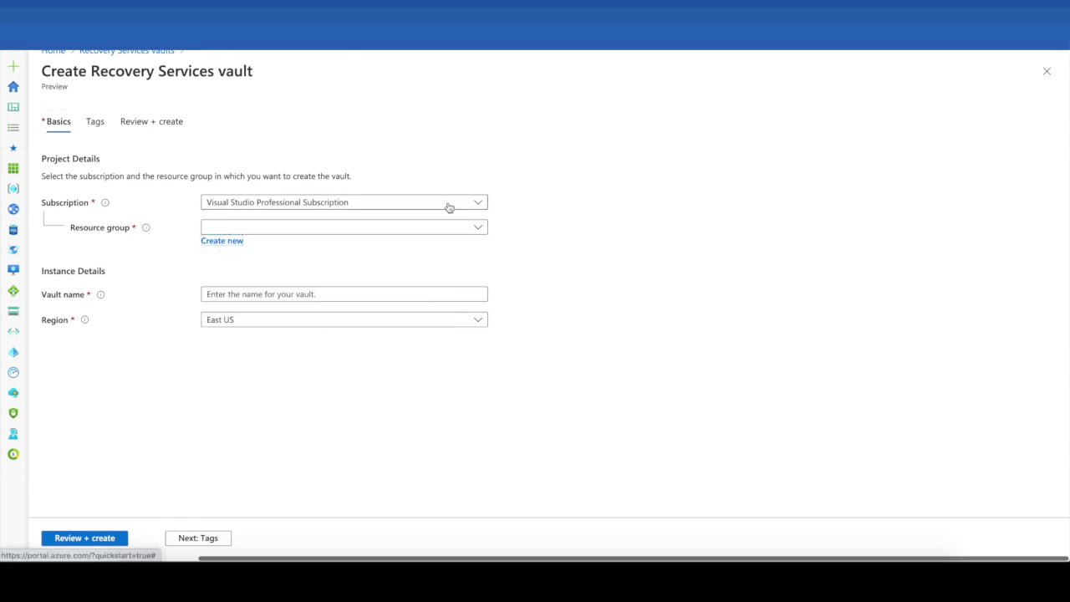
click(477, 227)
click(254, 272)
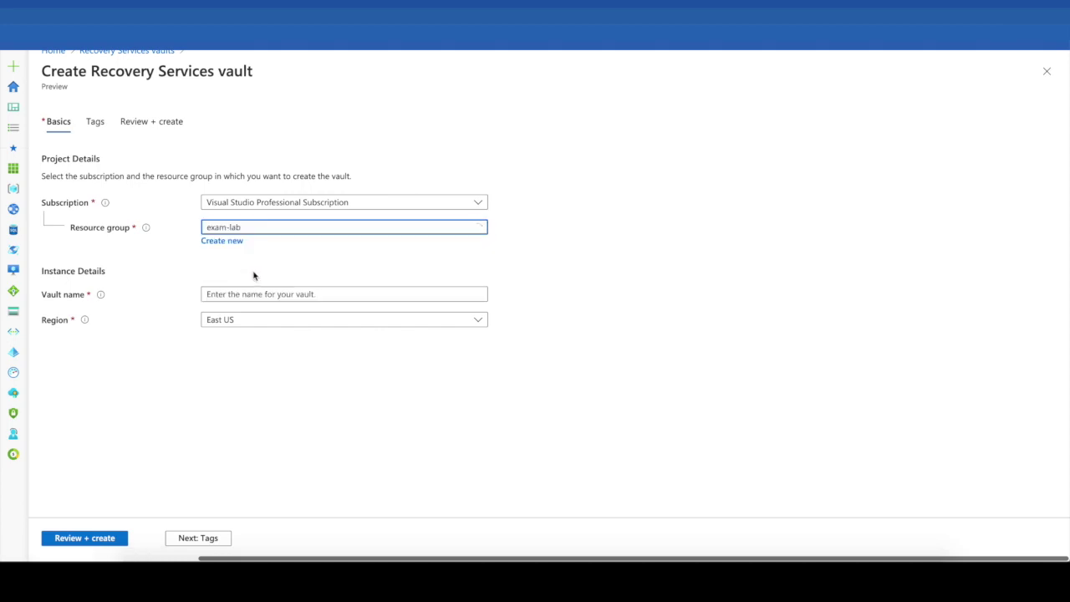
Step: Name the new Recovery Services vault eu-backup-vault, with East US as its region
click(288, 294)
text(eu-bac)
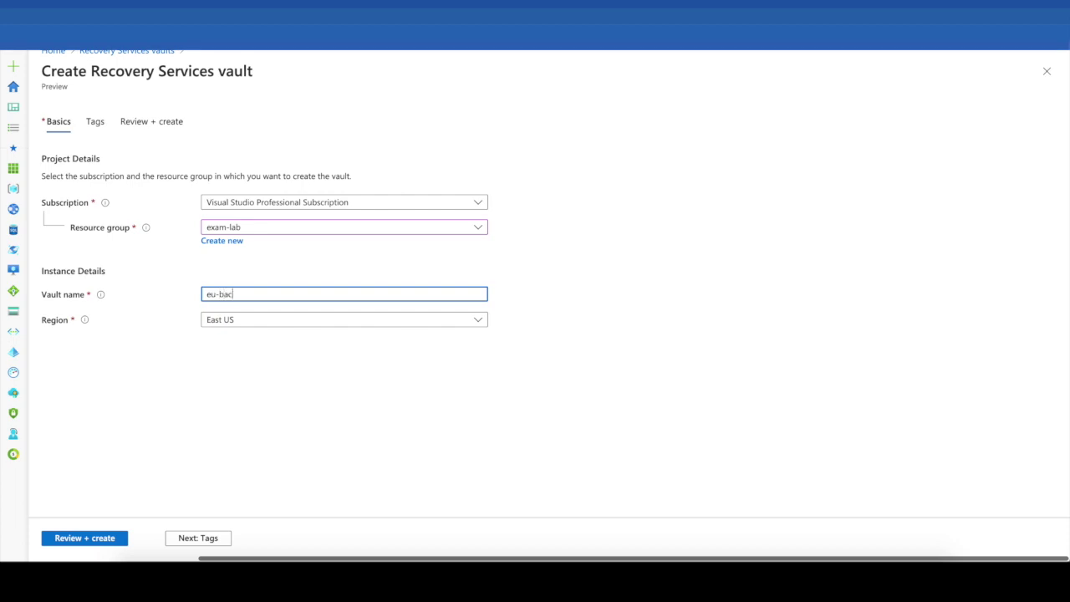
key(BackSpace)
key(BackSpace)
click(280, 321)
click(280, 322)
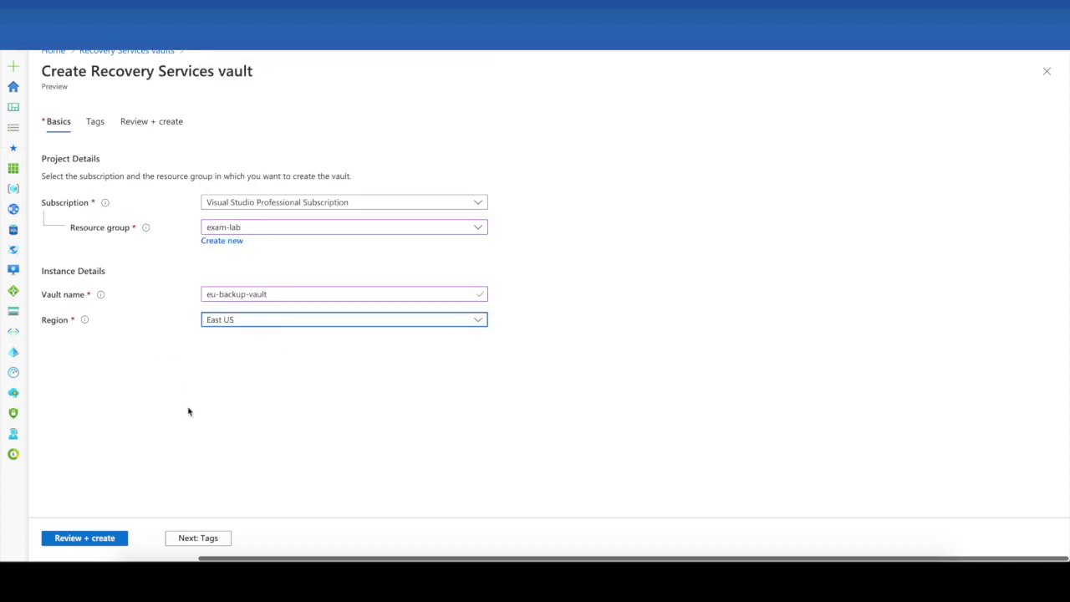
Step: Review and create the Recovery Services vault, and open the deployed resource
click(106, 541)
click(86, 543)
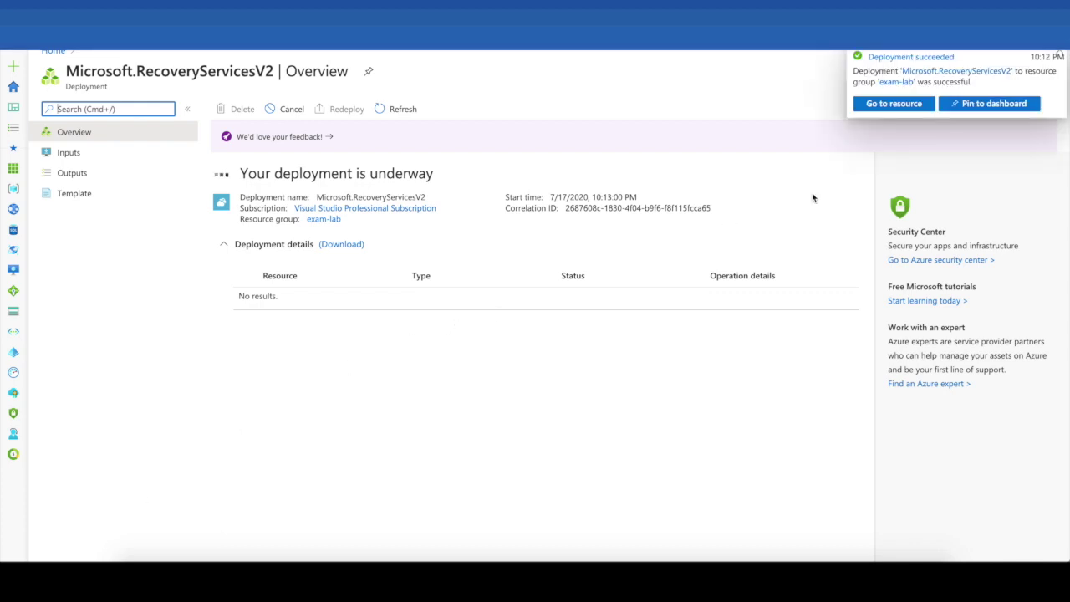
click(893, 103)
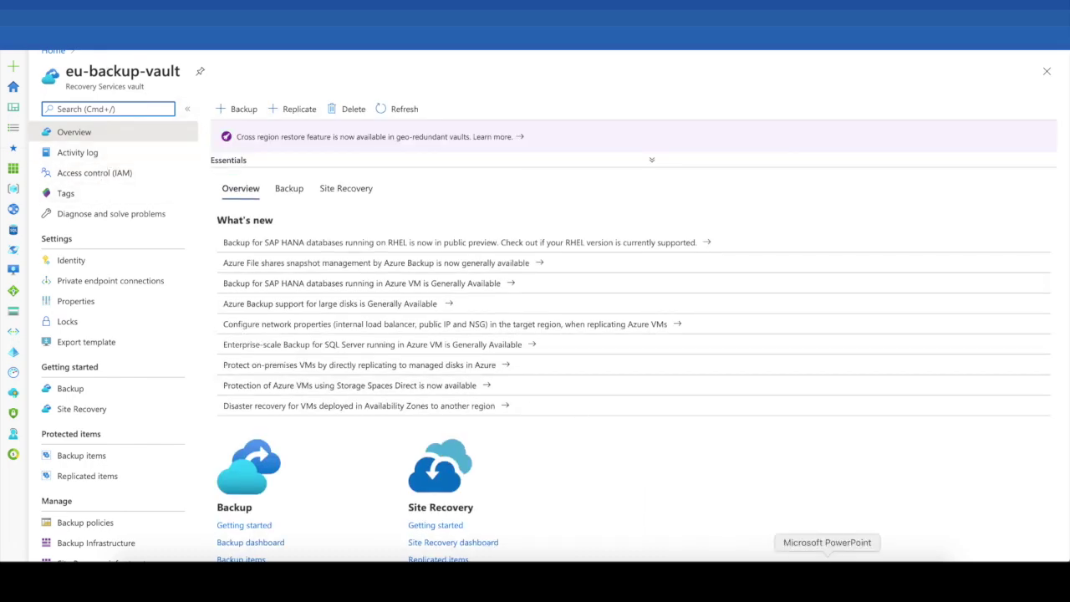
Step: Switch to PowerPoint and reread slide 26's requirement about minimizing the cost of storing the backups in Azure
click(826, 557)
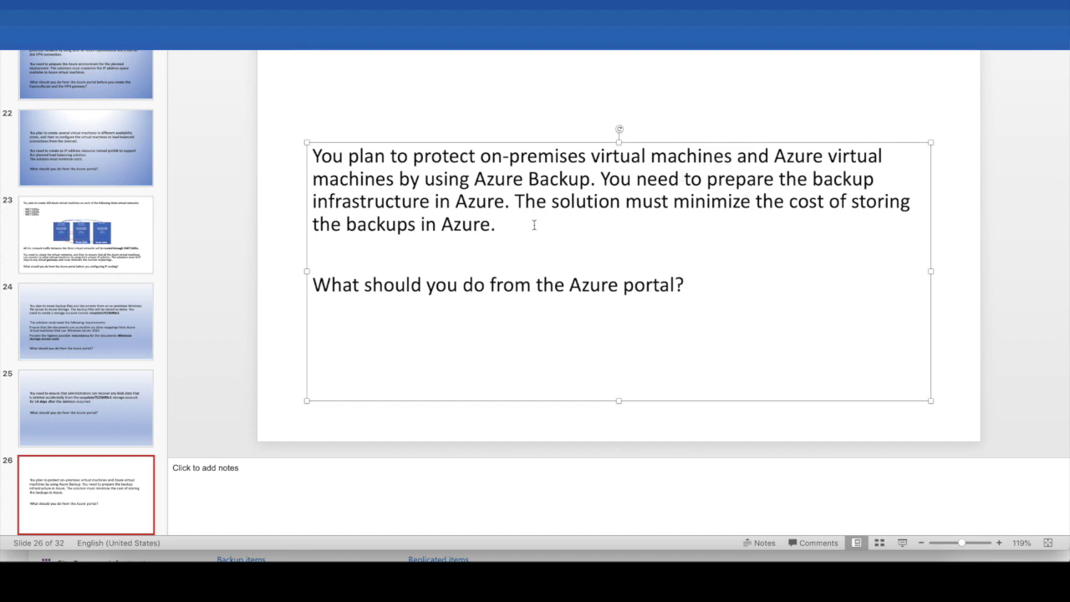
drag(504, 202, 603, 178)
click(548, 202)
drag(675, 201, 475, 231)
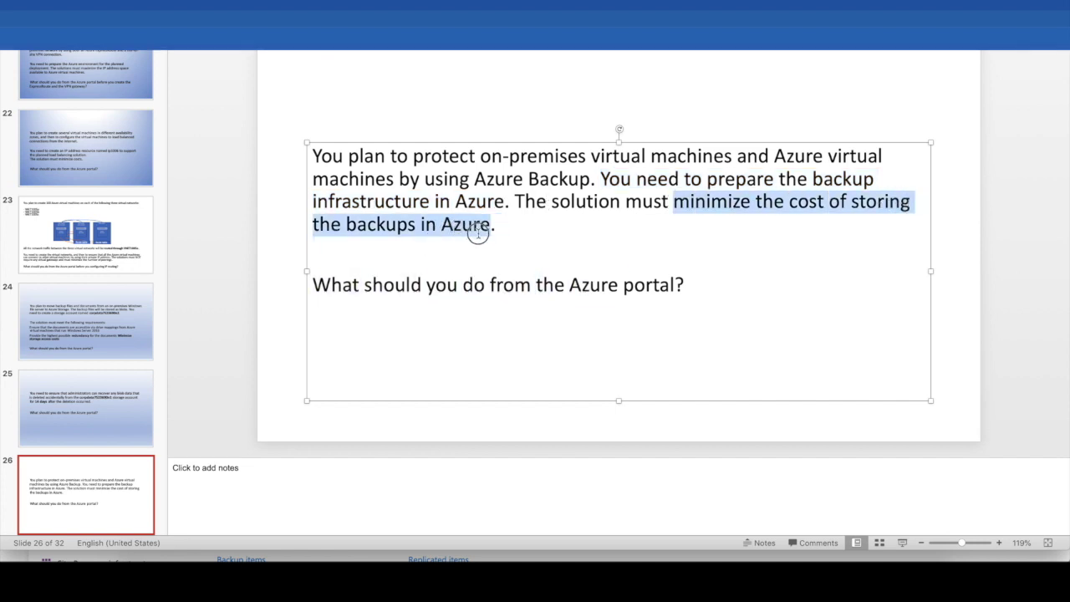
click(214, 171)
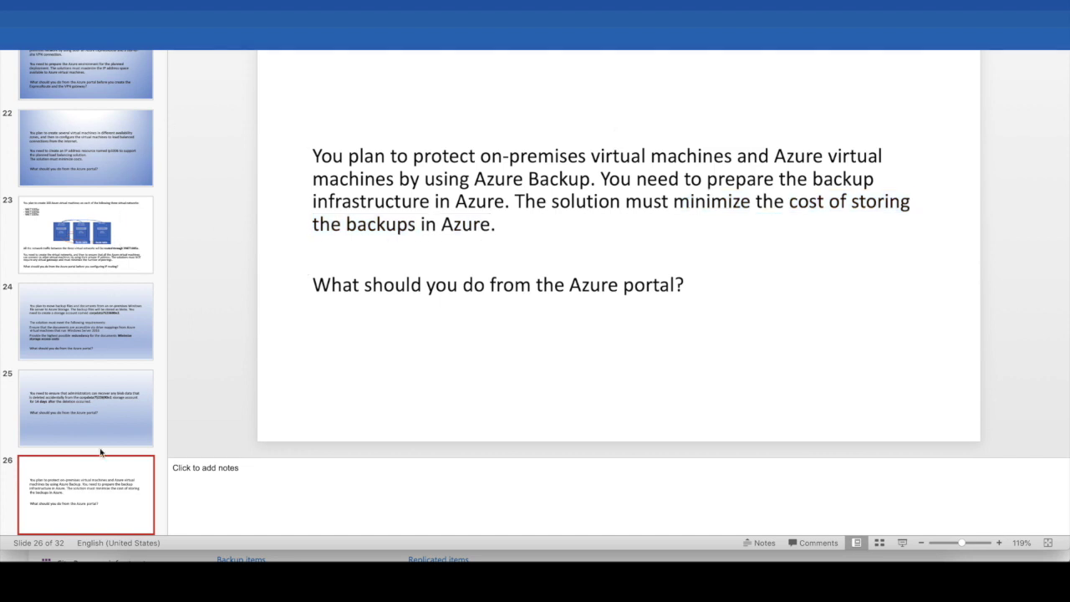
Step: Switch to the Azure portal in Chrome and set the vault's backup storage replication type to Locally-redundant, saving the backup configuration
click(285, 558)
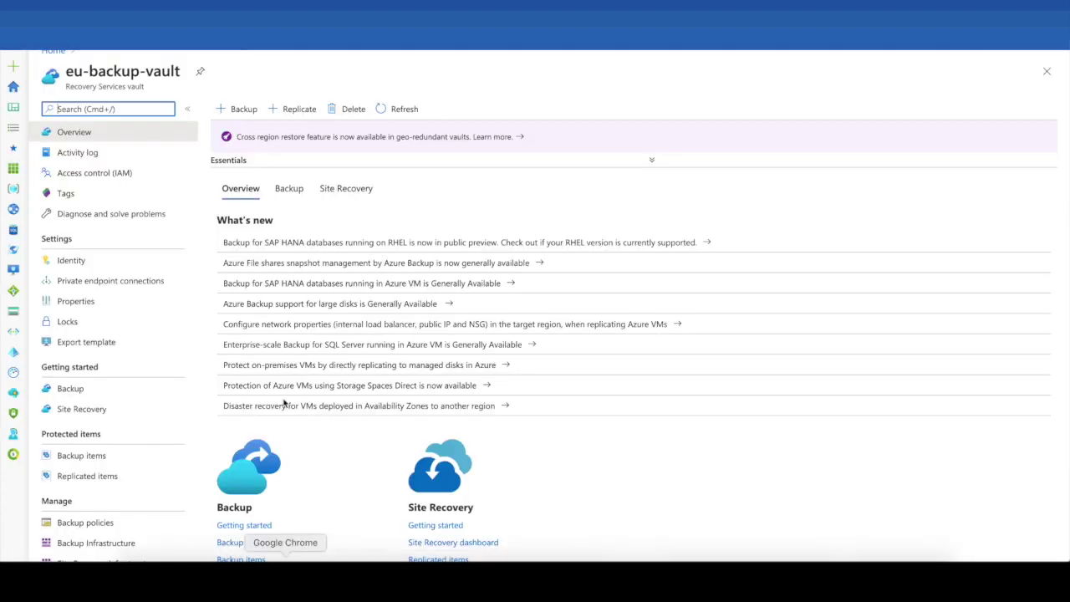
click(87, 302)
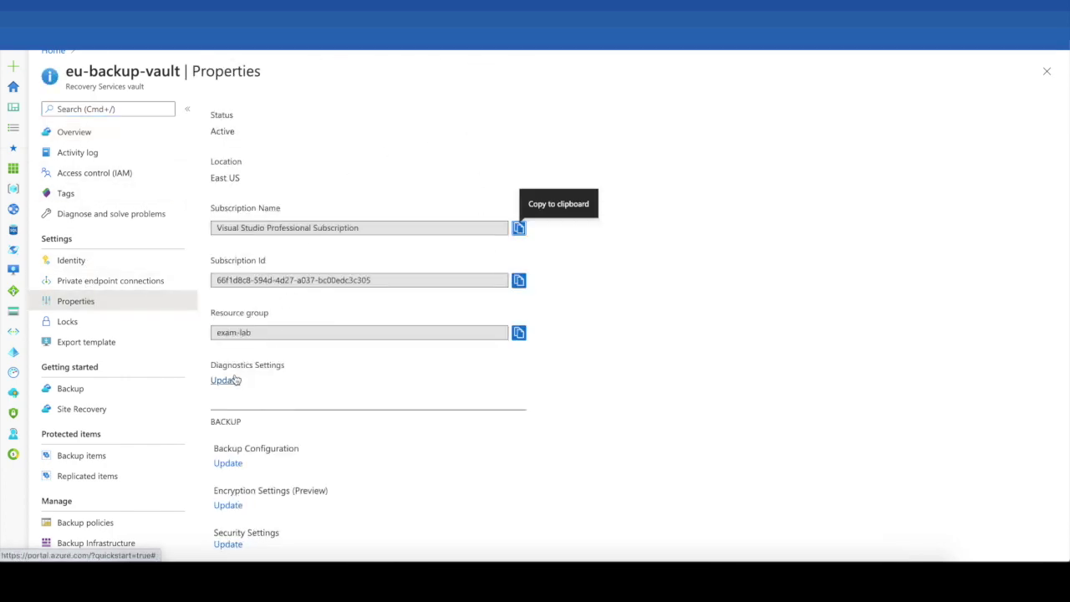
click(227, 465)
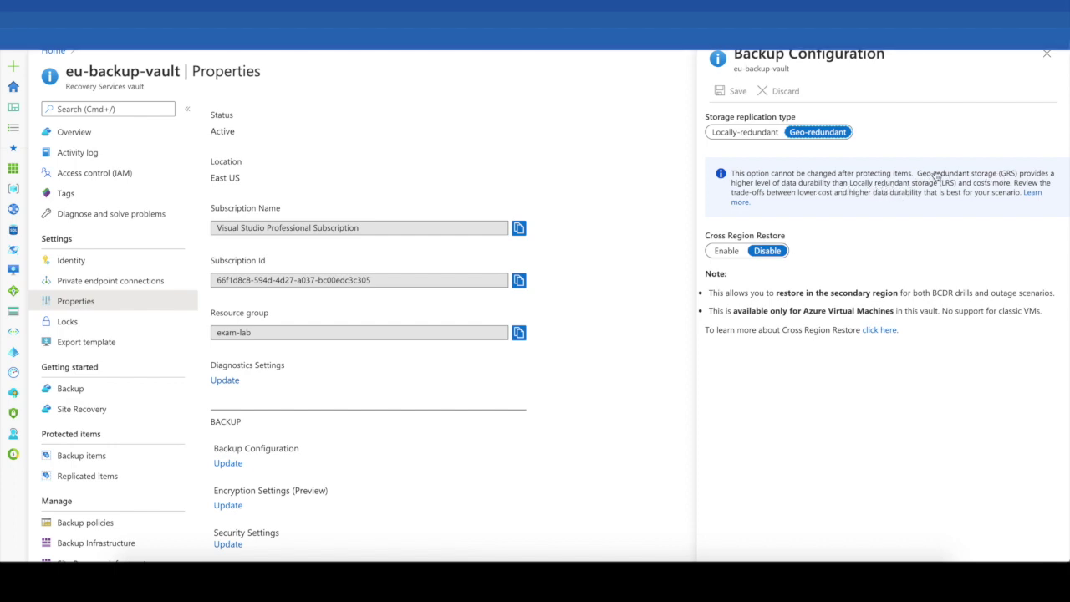
click(764, 135)
click(739, 94)
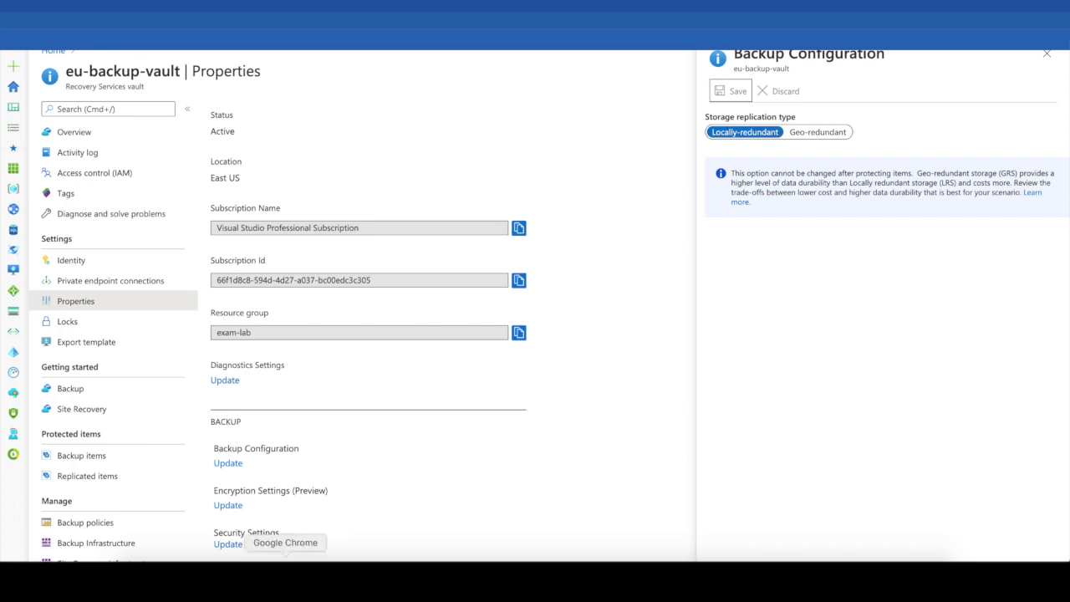
Step: Open the storage replication documentation linked from the backup configuration and read the cost and availability notes on locally redundant storage
right_click(285, 576)
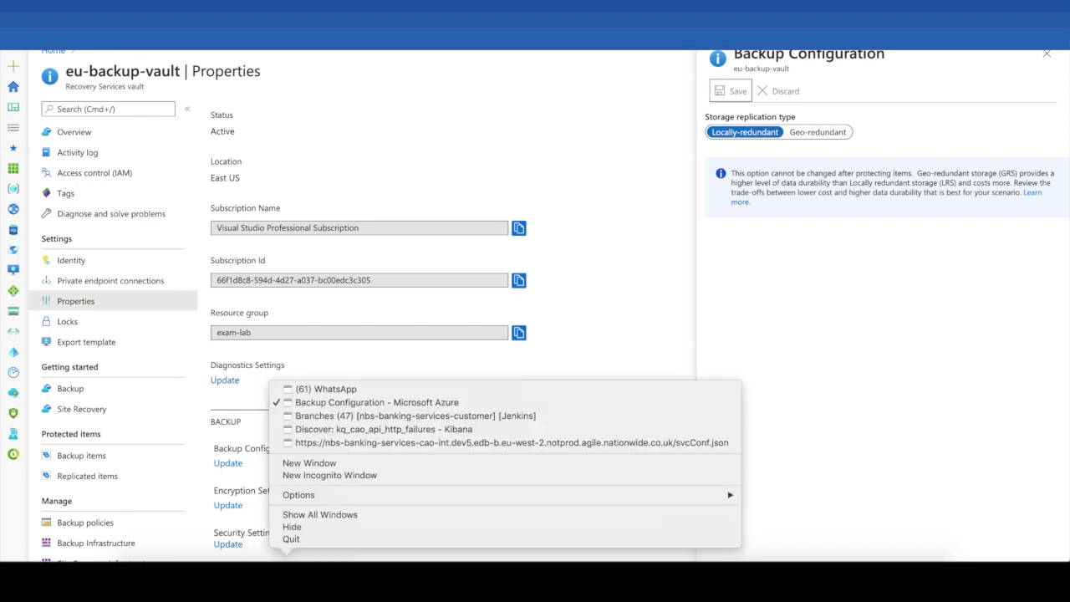
click(397, 409)
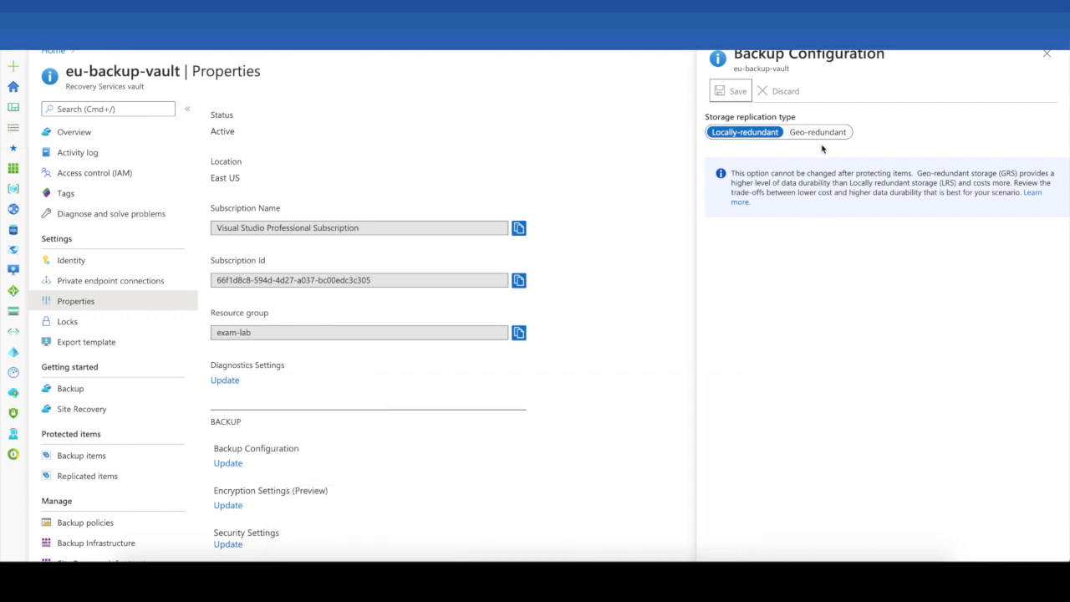
click(741, 204)
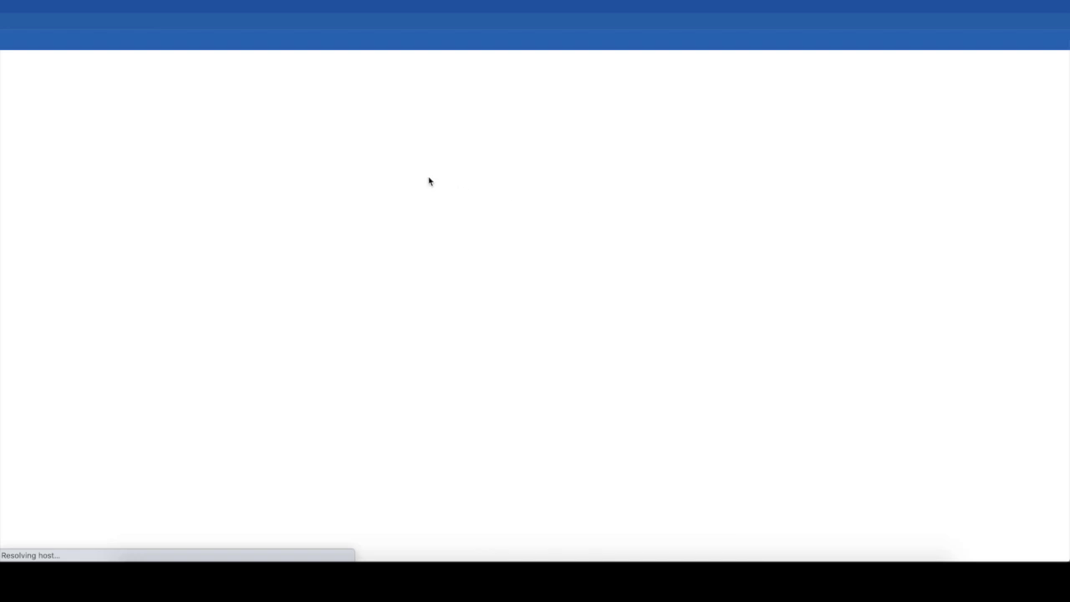
scroll(339, 367, down, 3)
scroll(339, 368, down, 1)
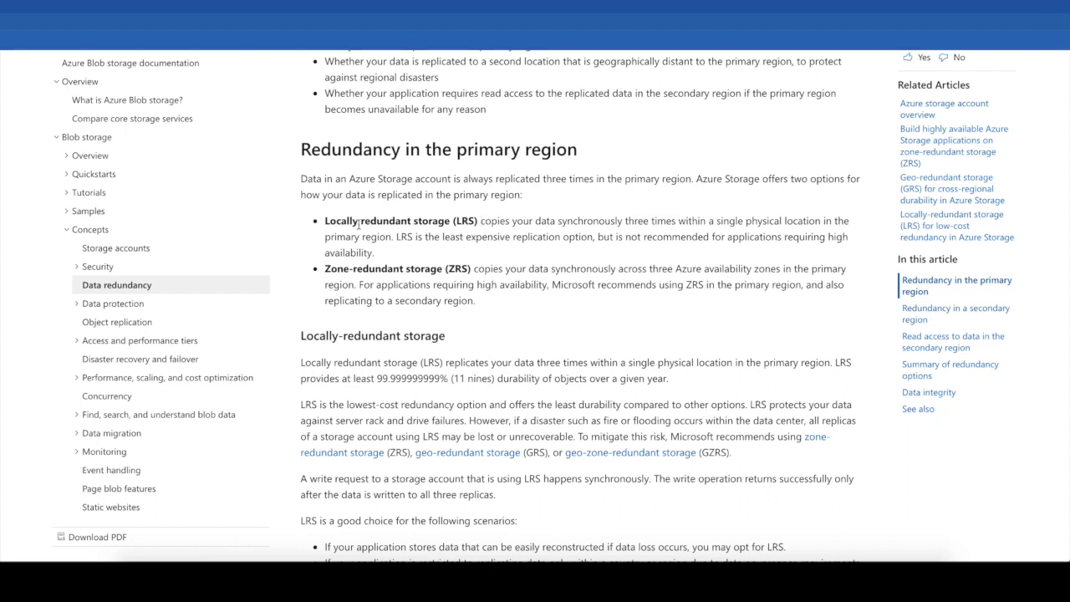
drag(322, 221, 513, 231)
click(531, 217)
drag(391, 237, 508, 237)
click(457, 237)
drag(440, 236, 504, 235)
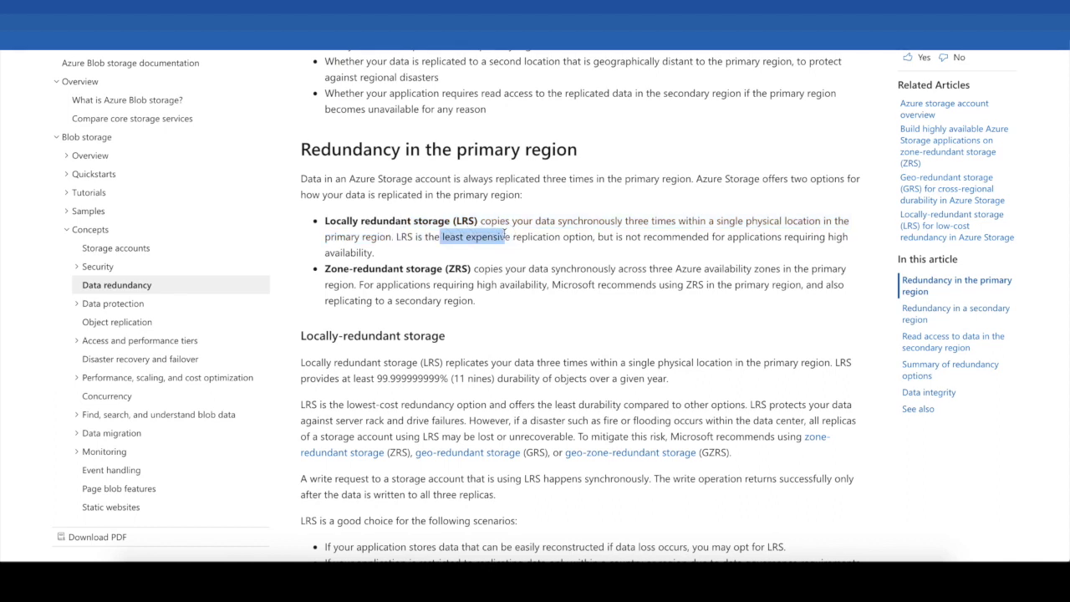
drag(591, 237, 438, 238)
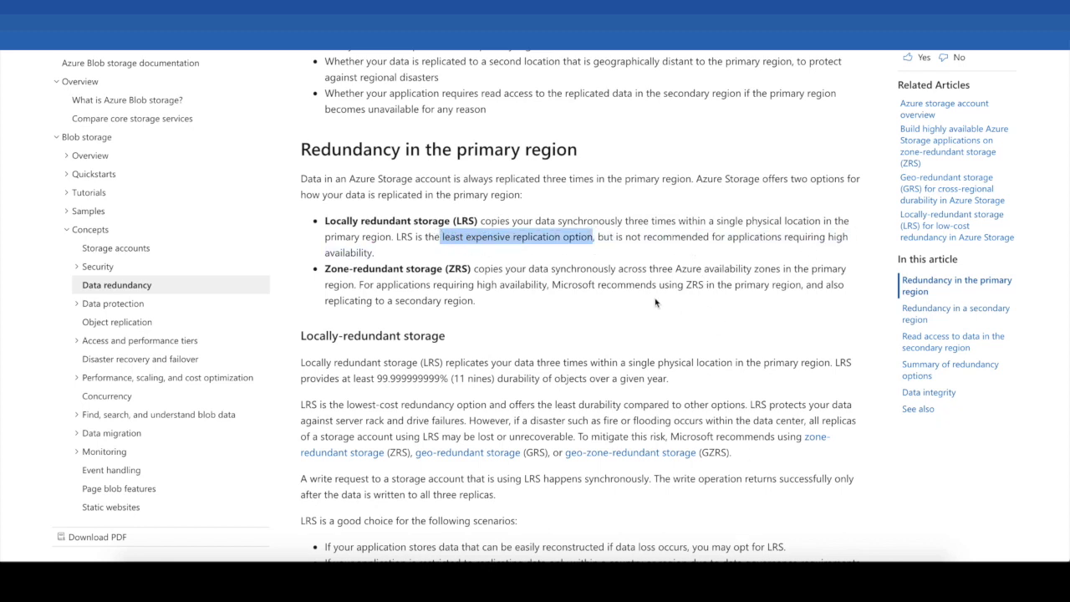
drag(598, 237, 708, 237)
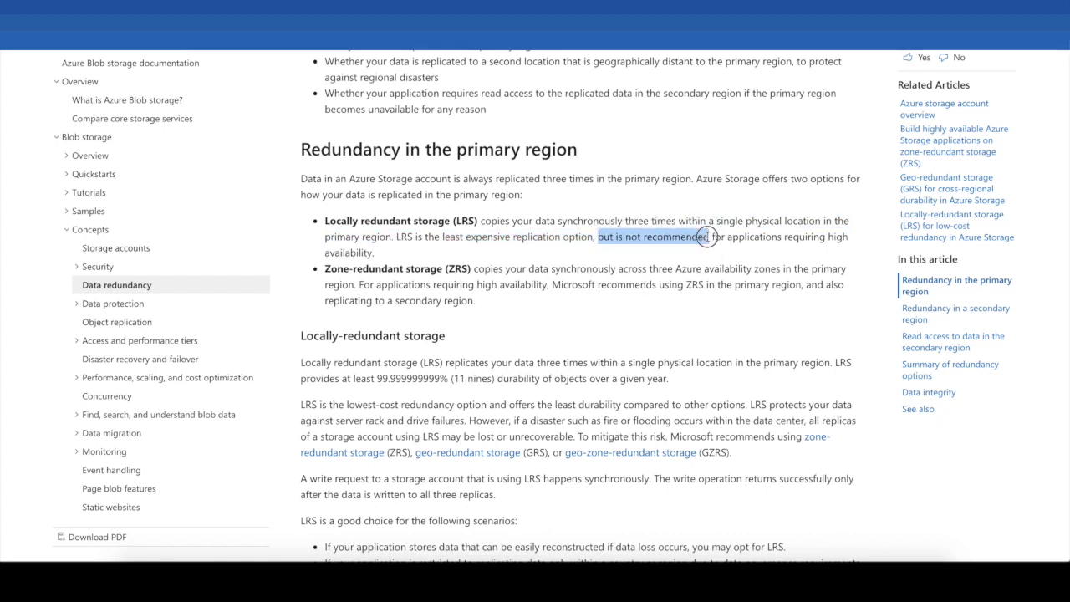
Step: Switch to PowerPoint and check the storage choice against slide 26's cost requirement
click(824, 557)
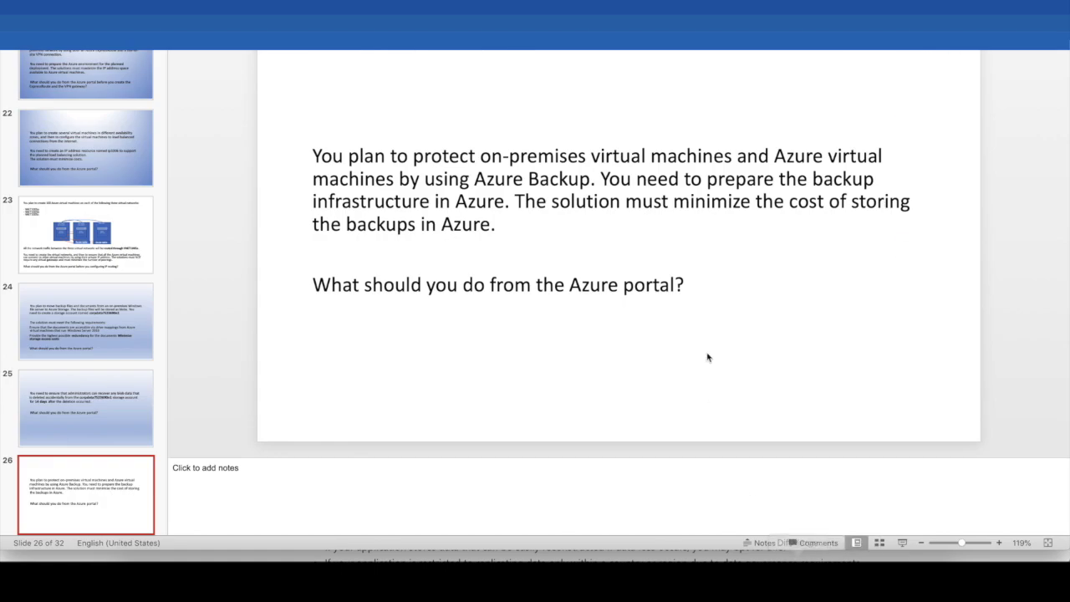
drag(672, 201, 898, 200)
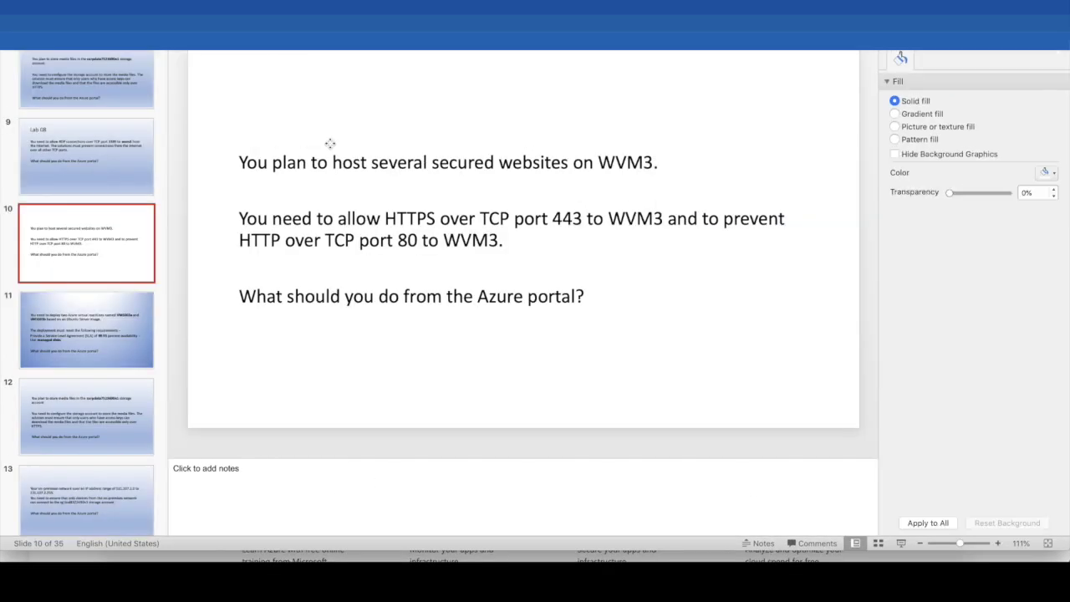
Step: Read slide 10's task for WVM3, focusing on allowing HTTPS over TCP port 443 and preventing HTTP over port 80
click(345, 163)
double_click(345, 163)
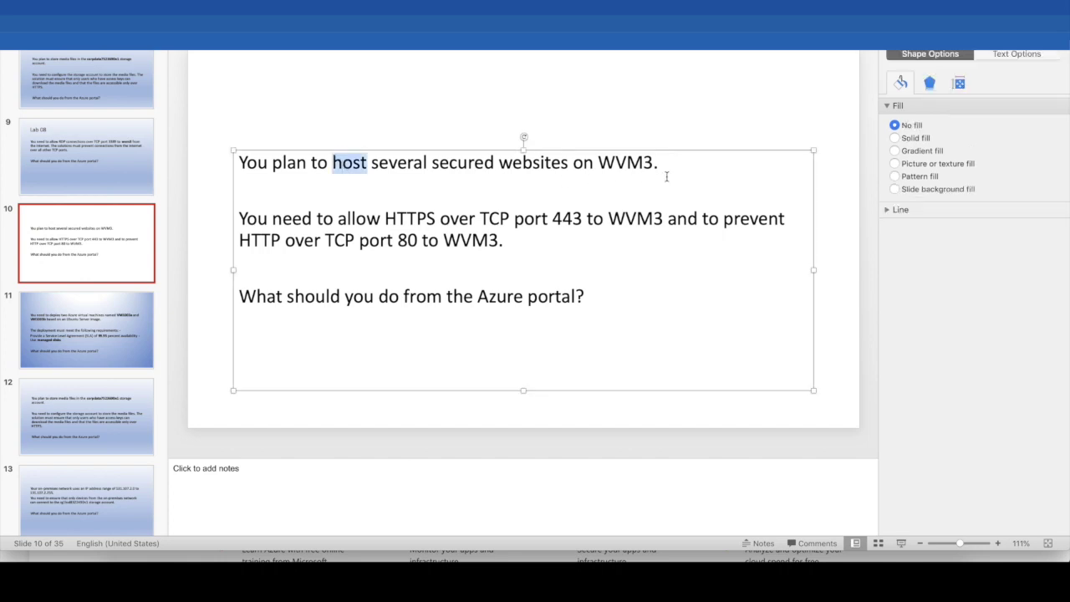
double_click(391, 218)
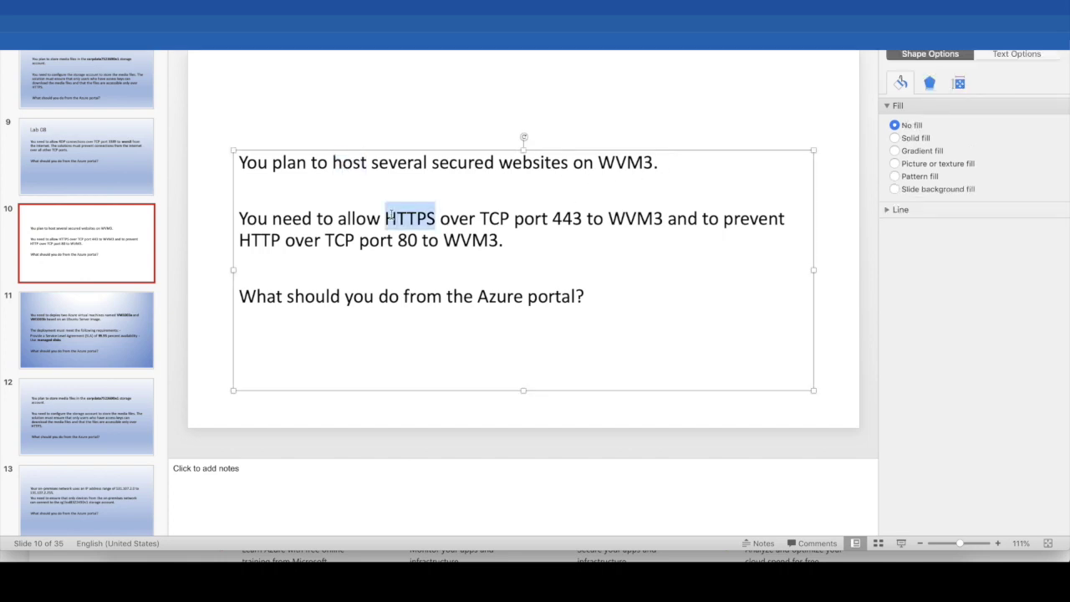
double_click(566, 219)
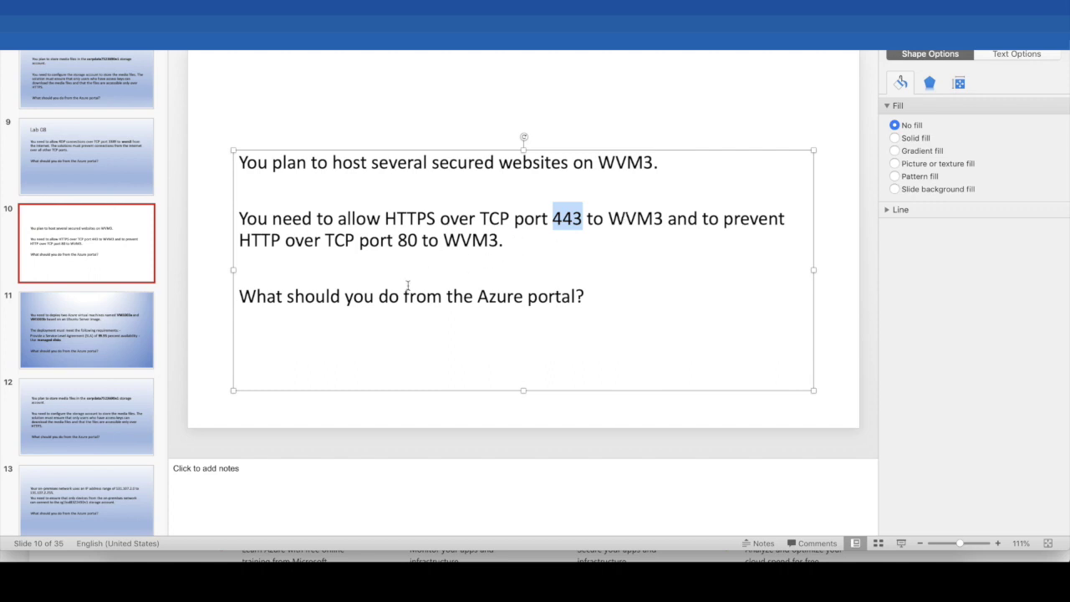
click(328, 430)
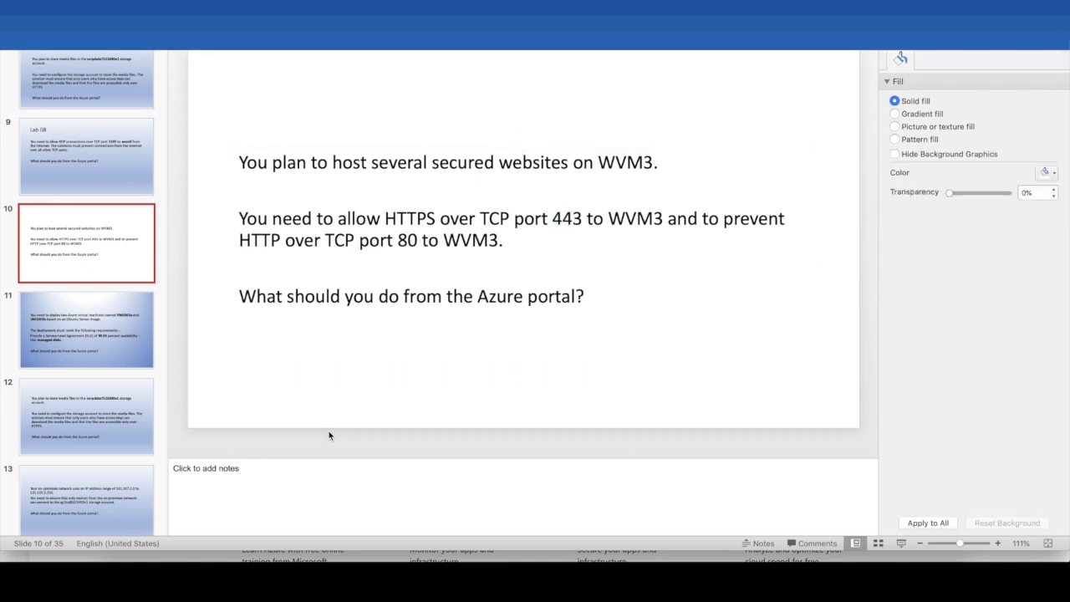
Step: Switch to the Azure portal in Chrome, search for "network" and start creating a network security group
key(super+Tab)
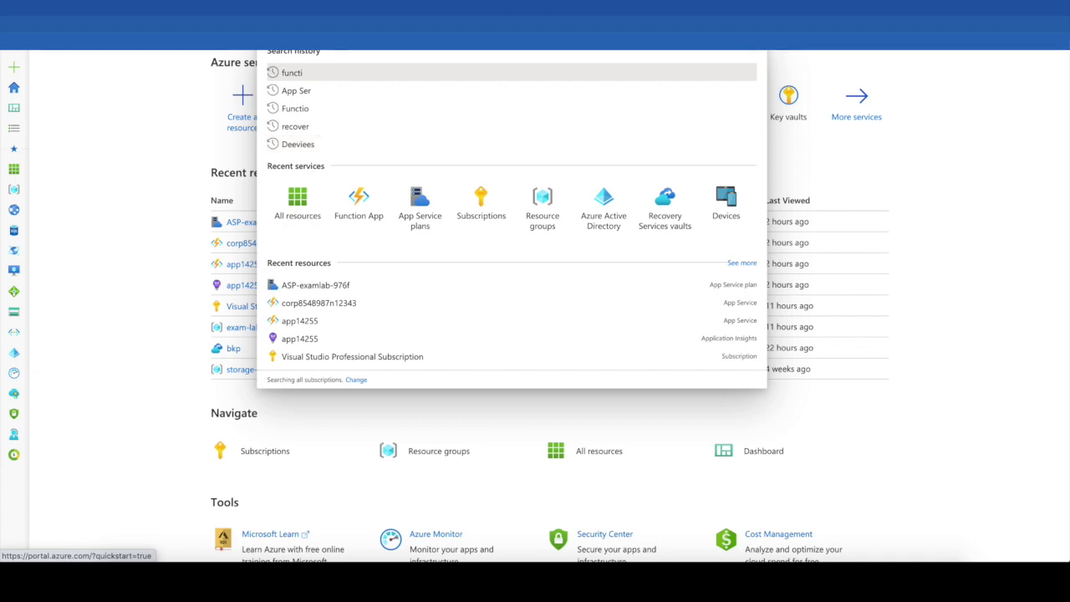
text(network)
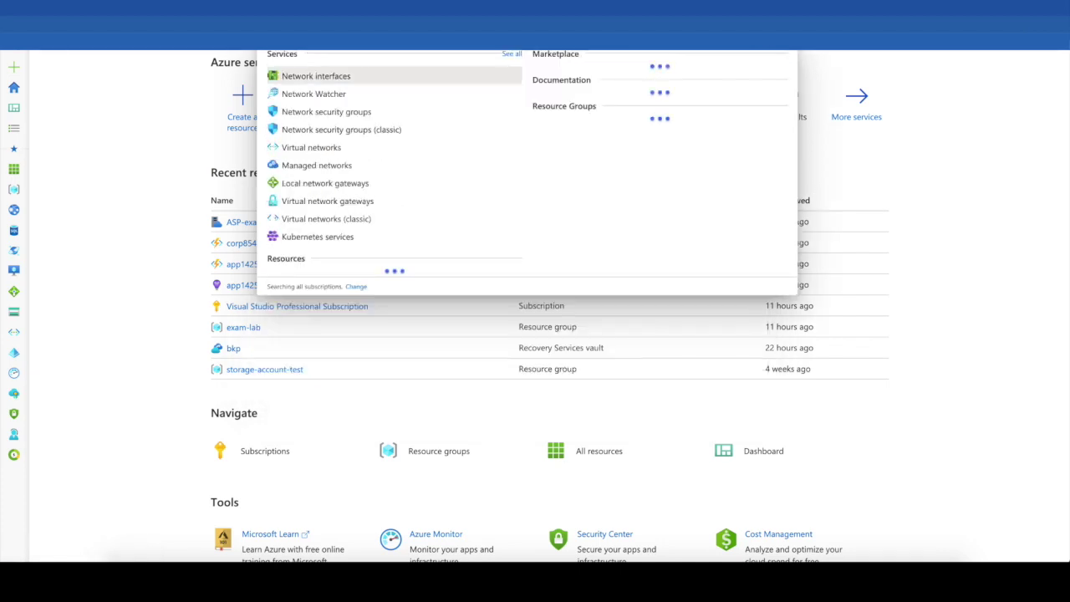
click(374, 115)
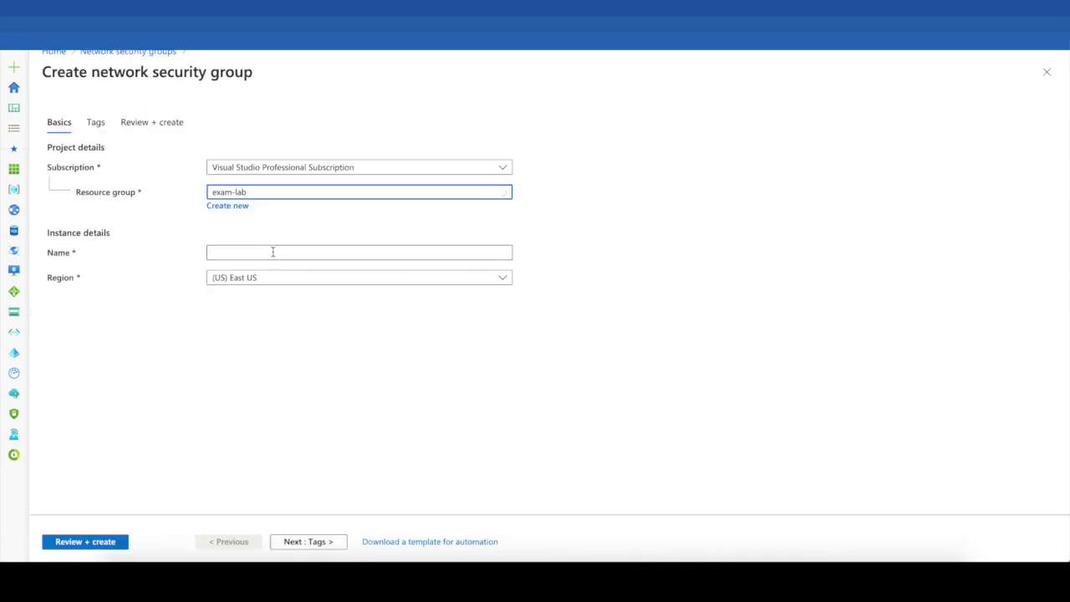
Step: Create the network security group as NSG01 in the exam-lab resource group, region East US, and open the deployed resource
click(272, 252)
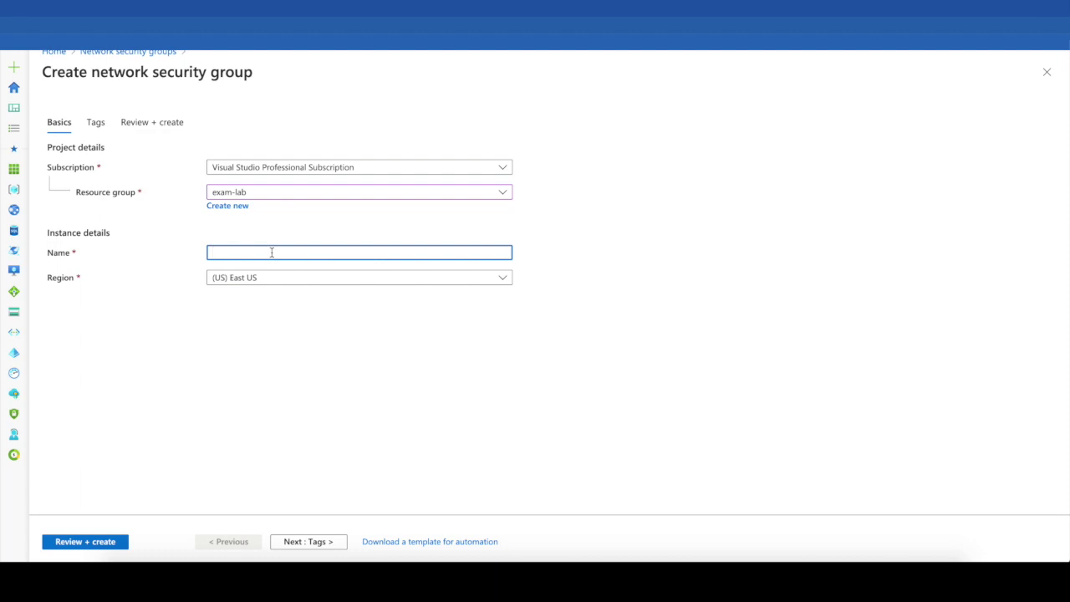
text(NSG01)
click(104, 547)
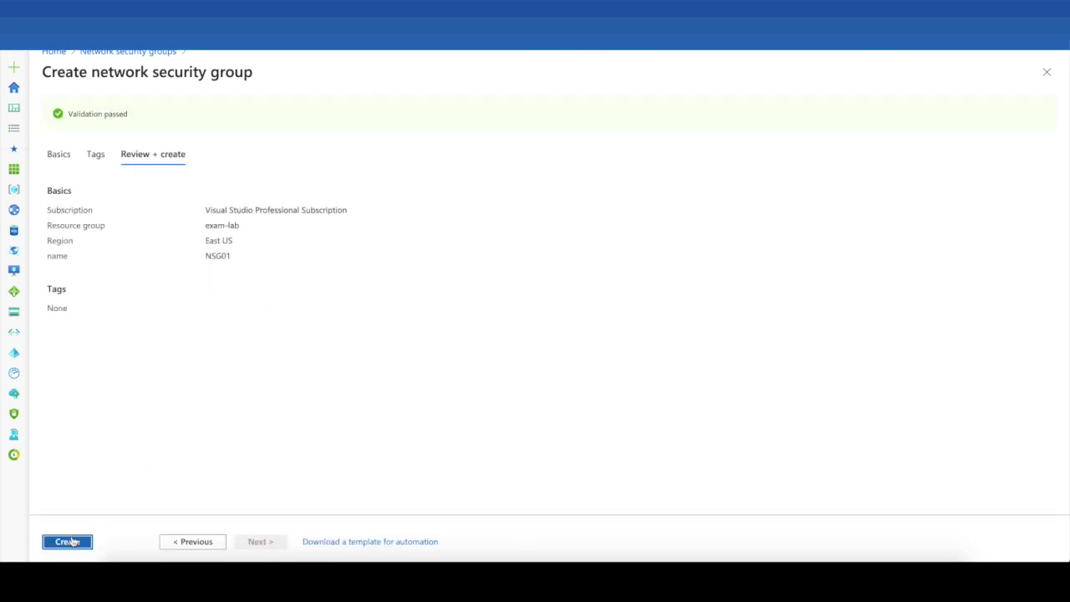
click(72, 541)
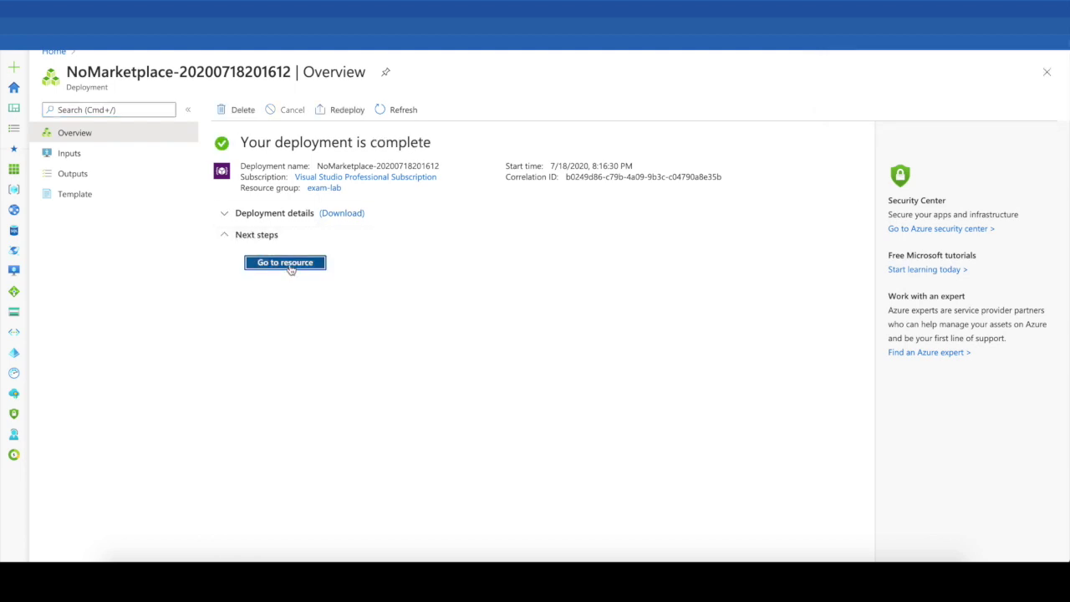
click(290, 267)
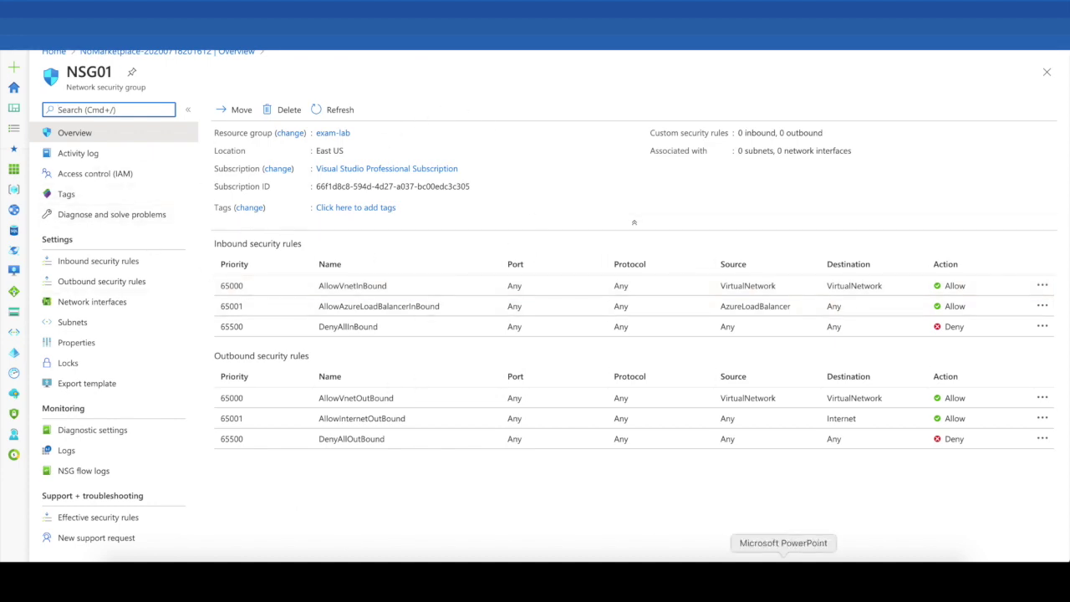
Step: Switch to PowerPoint and reread the port number that slide 10 requires for HTTPS traffic
click(783, 559)
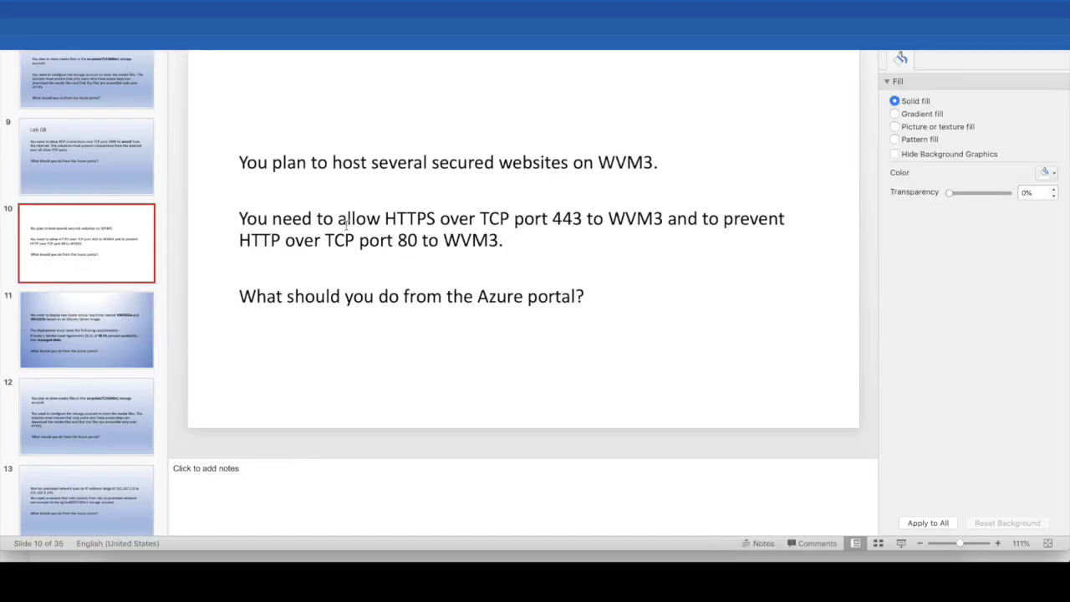
click(557, 221)
double_click(558, 219)
Step: Switch to the Azure portal in Chrome and start a new inbound security rule for NSG01 with source port range * and protocol TCP
key(super+Tab)
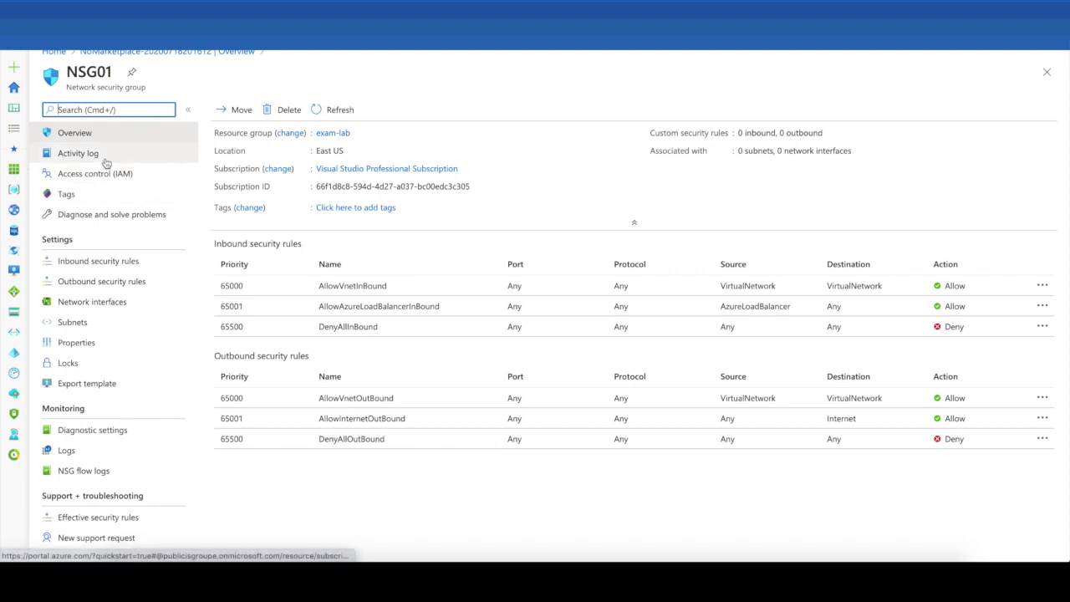
click(107, 260)
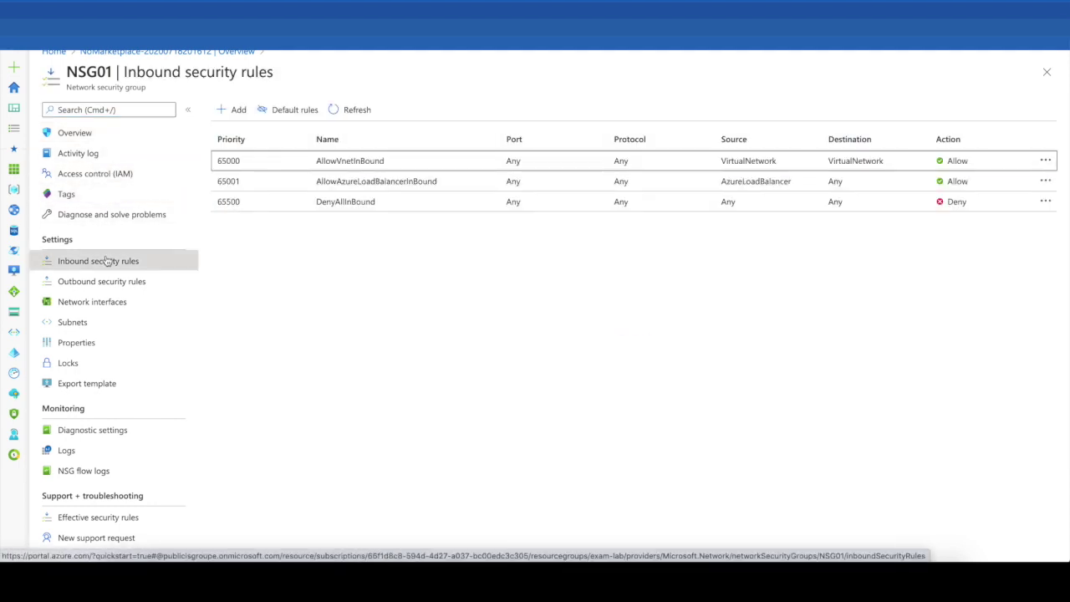
click(232, 110)
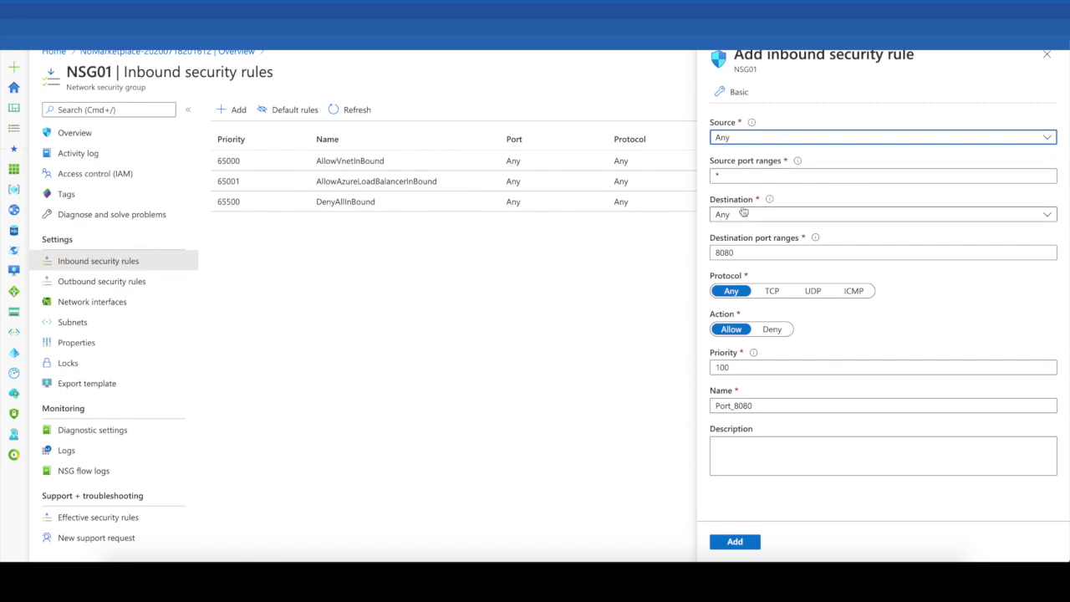
double_click(751, 182)
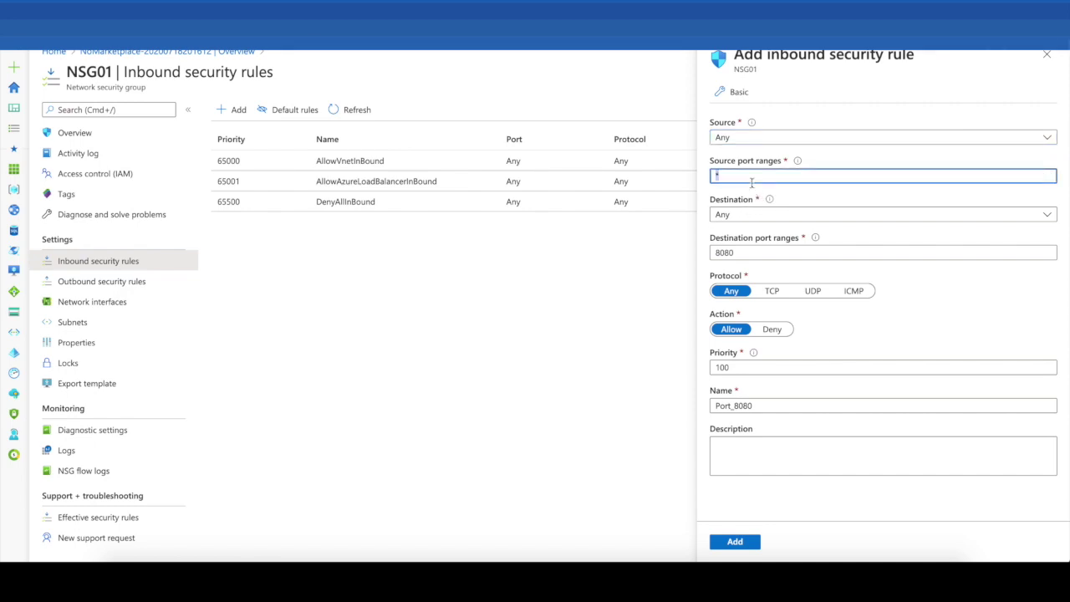
text(80)
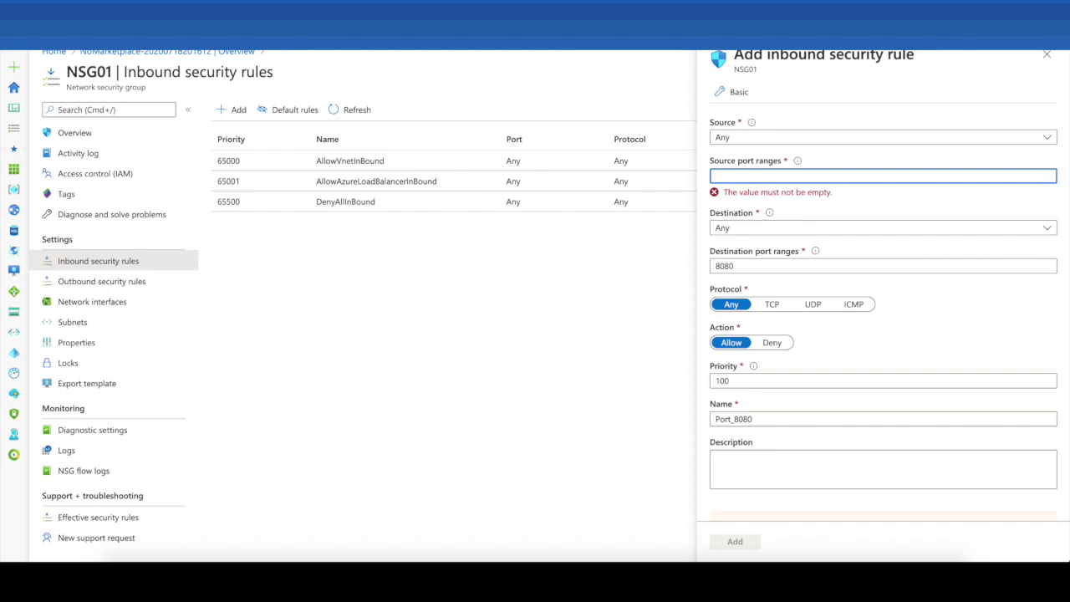
click(777, 305)
click(760, 175)
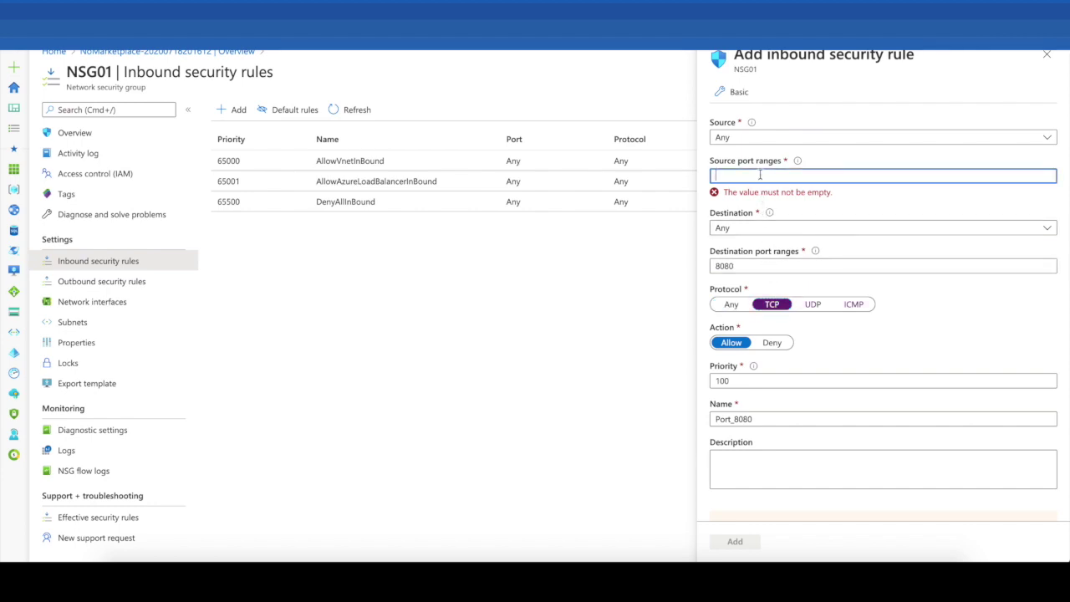
text(8)
key(BackSpace)
text(*)
click(736, 217)
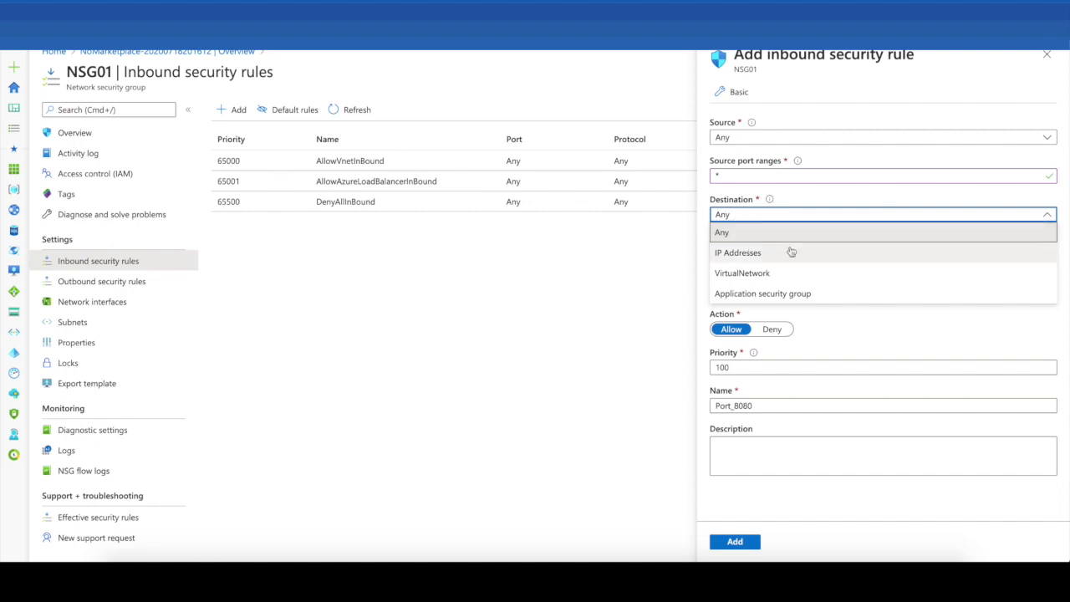
click(798, 214)
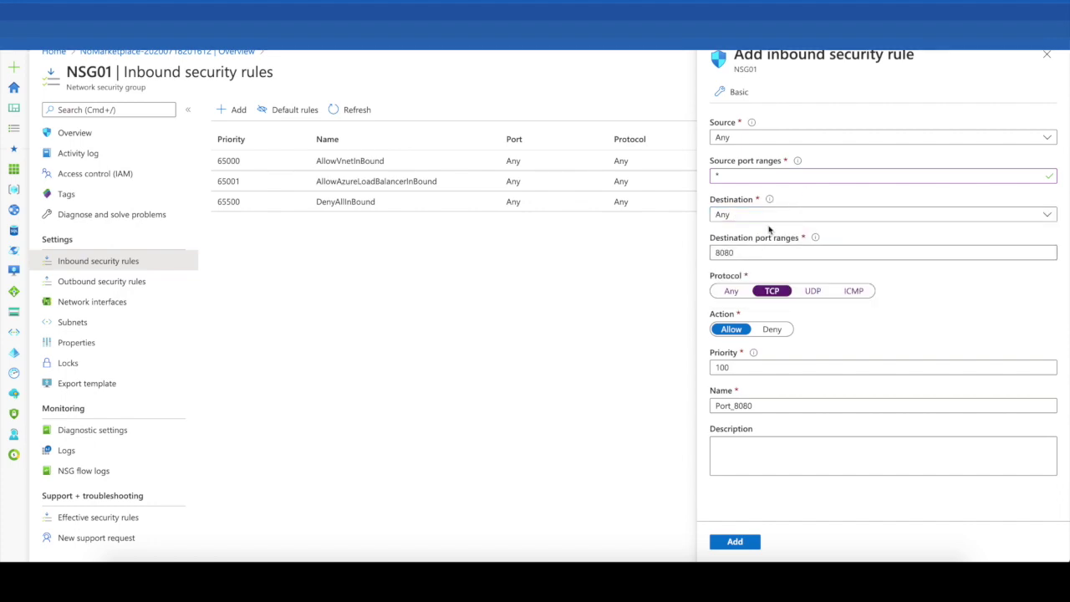
Step: Set the rule's source to the service tag Internet and its destination port range to 80
click(778, 138)
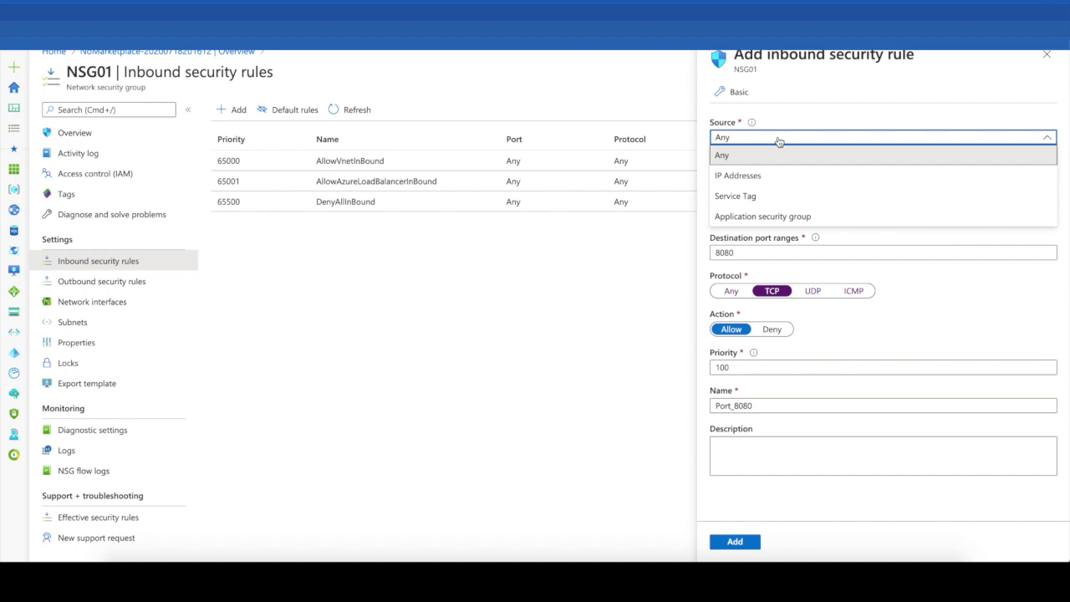
click(763, 198)
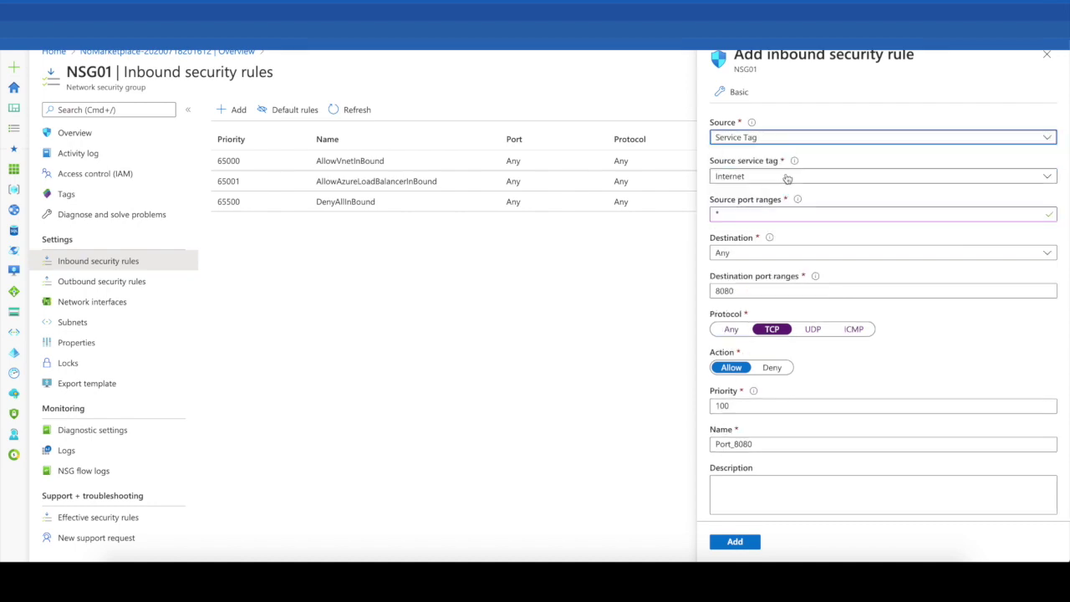
click(787, 177)
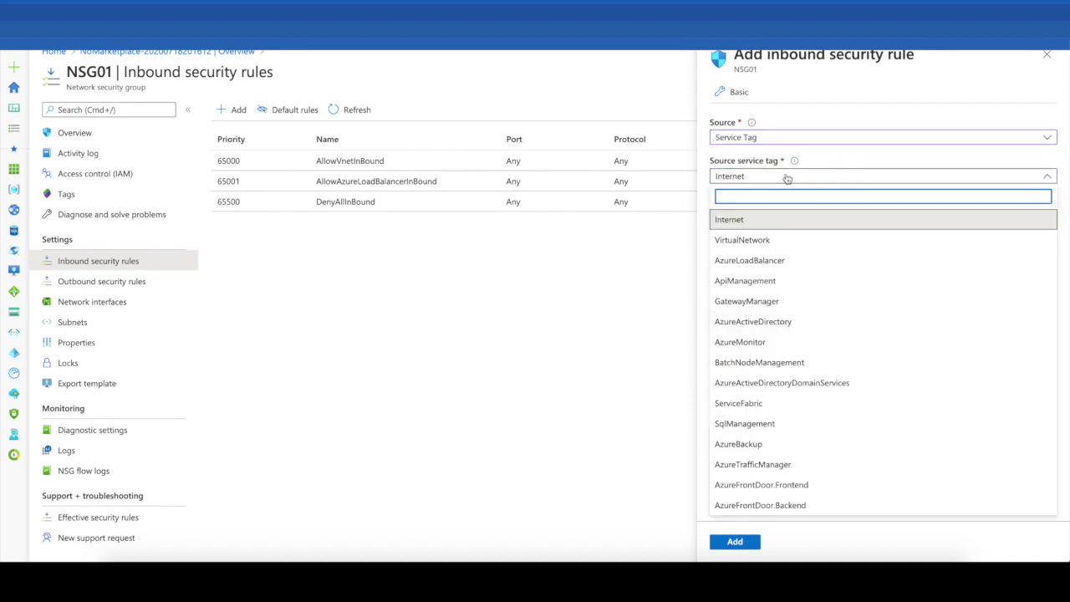
click(786, 177)
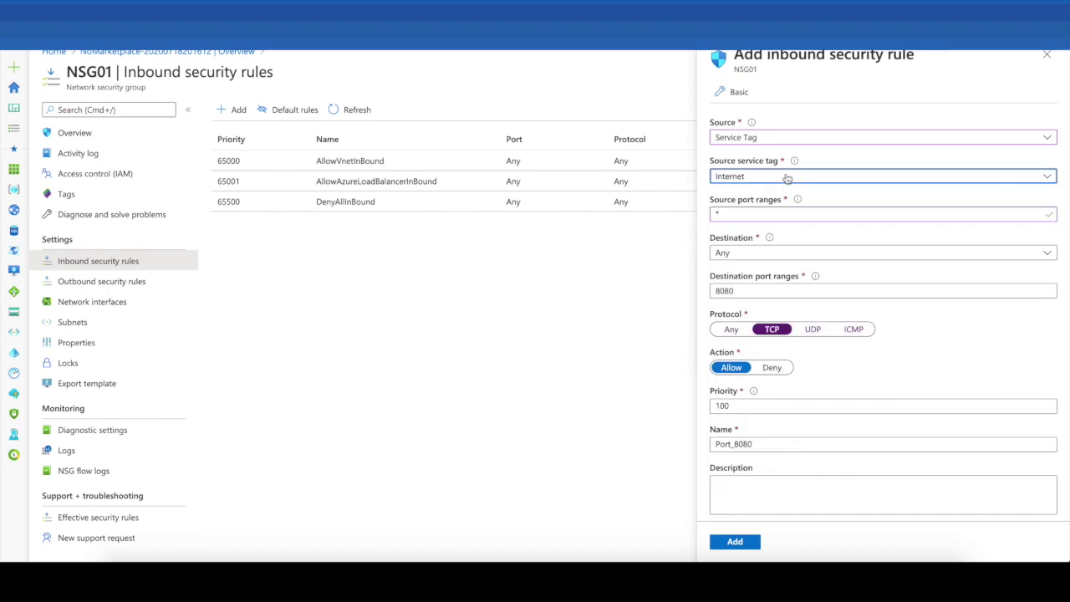
click(724, 292)
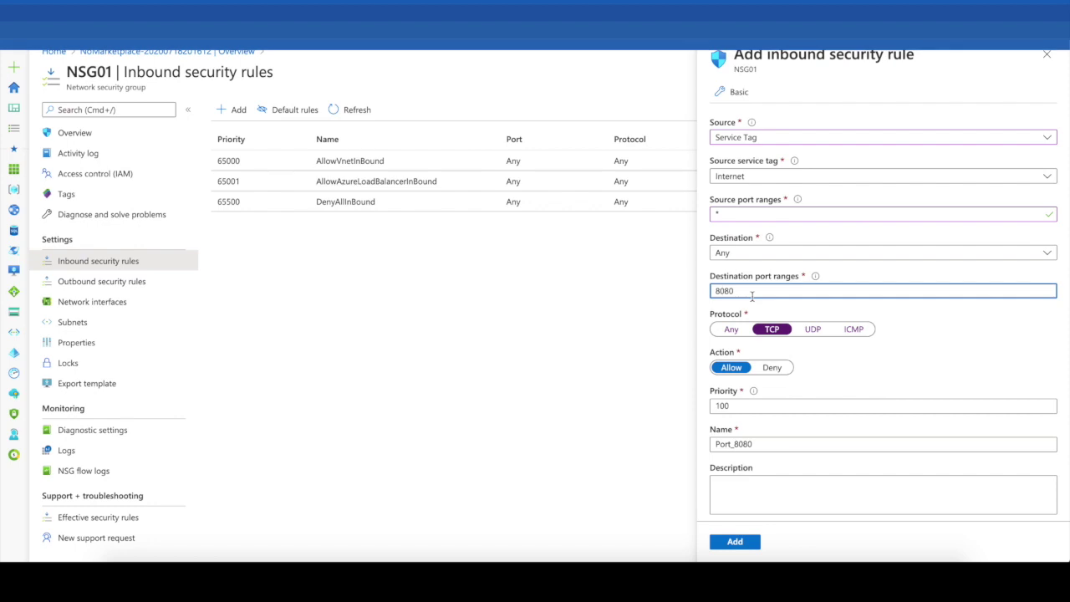
click(756, 253)
click(747, 271)
click(738, 290)
Step: Set the rule's action to Deny, priority to 1000 and name to Deny, and add it to NSG01
click(771, 368)
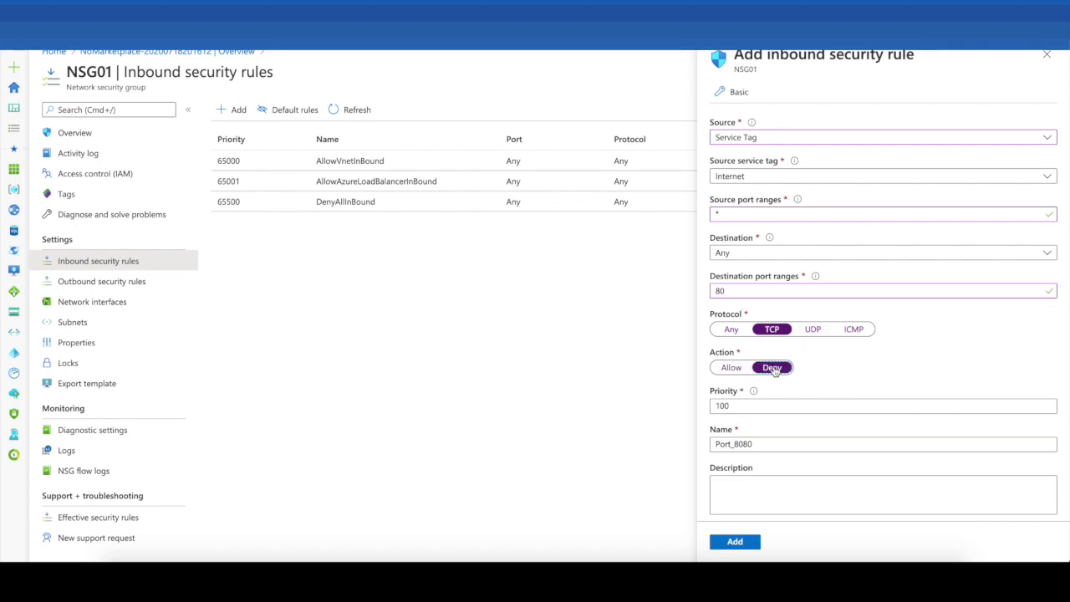
click(747, 405)
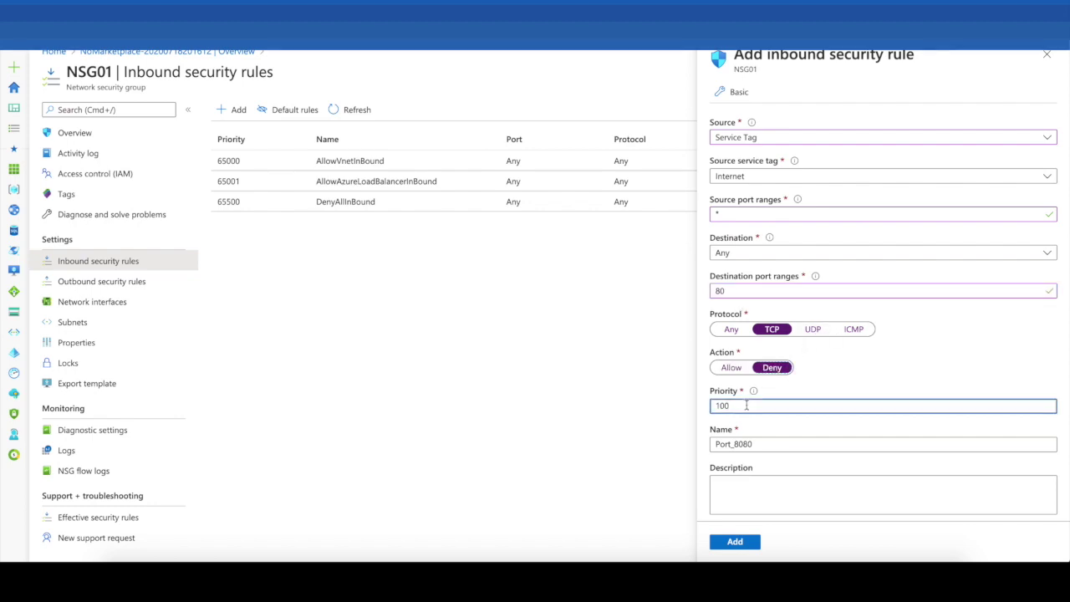
text(0)
click(755, 441)
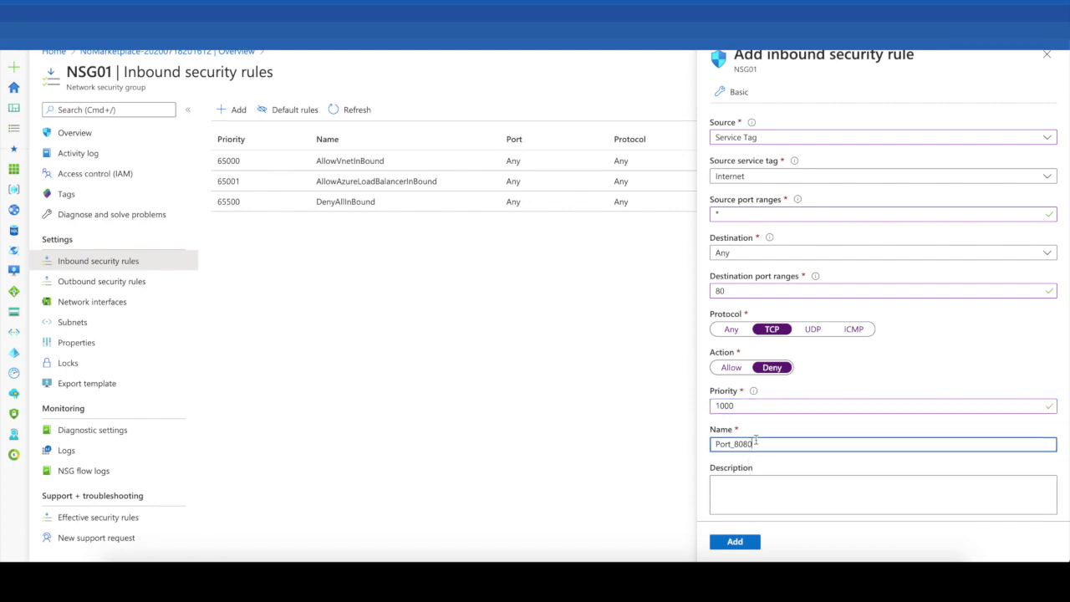
key(super+a)
text(Dn)
click(737, 541)
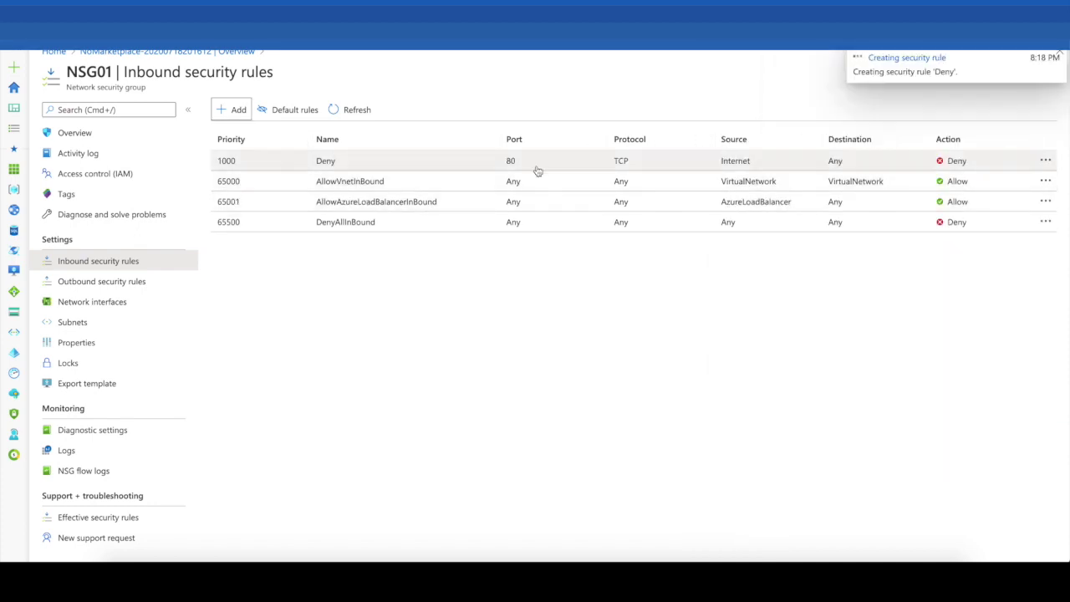
Step: Start a second inbound rule with source service tag Internet, source and destination port ranges 443, and protocol TCP
click(232, 116)
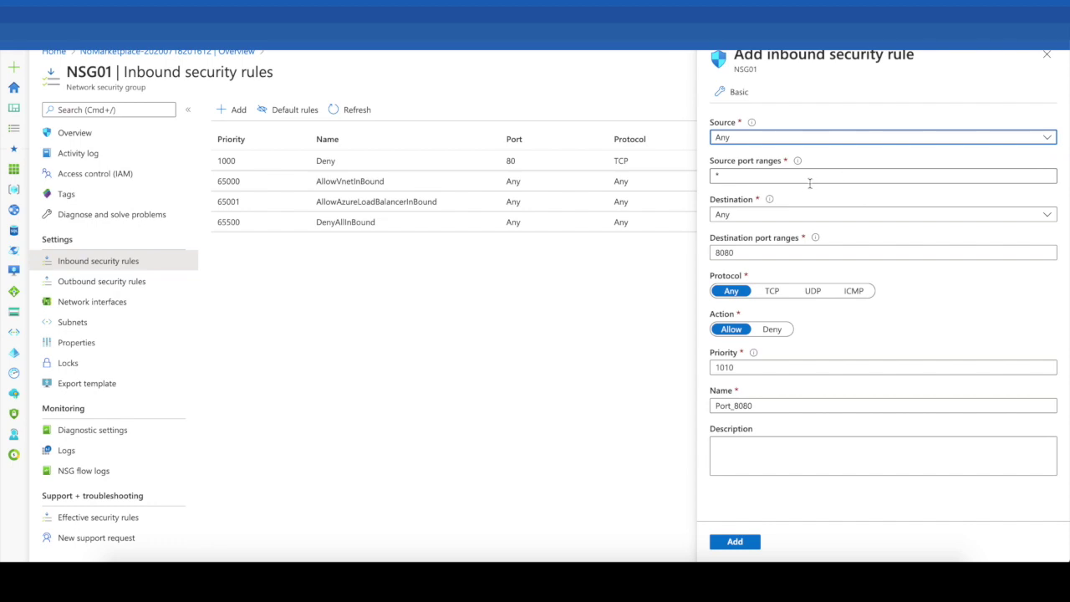
click(801, 144)
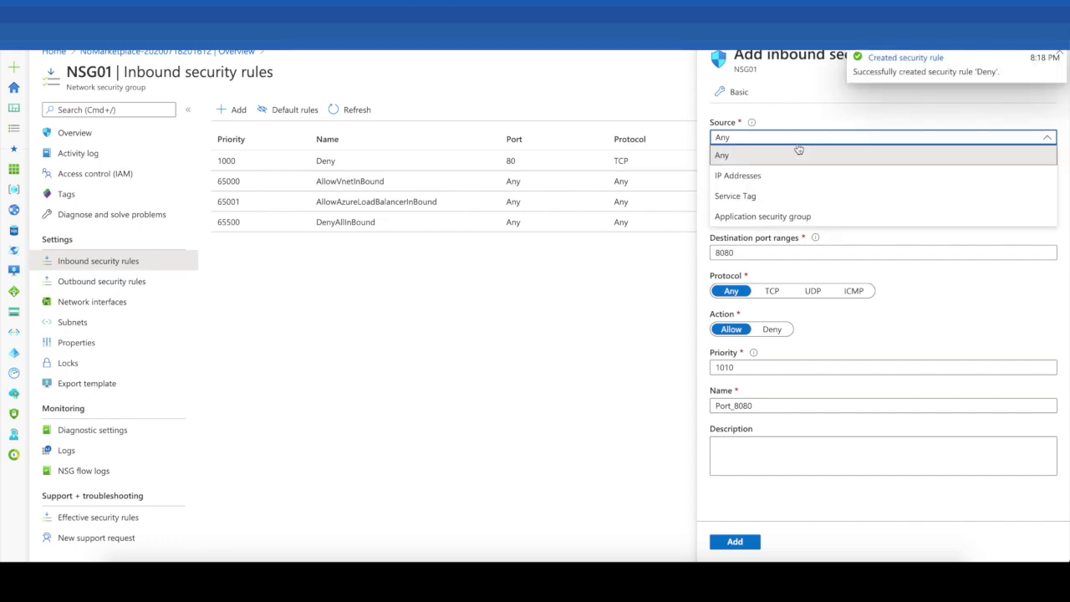
click(769, 197)
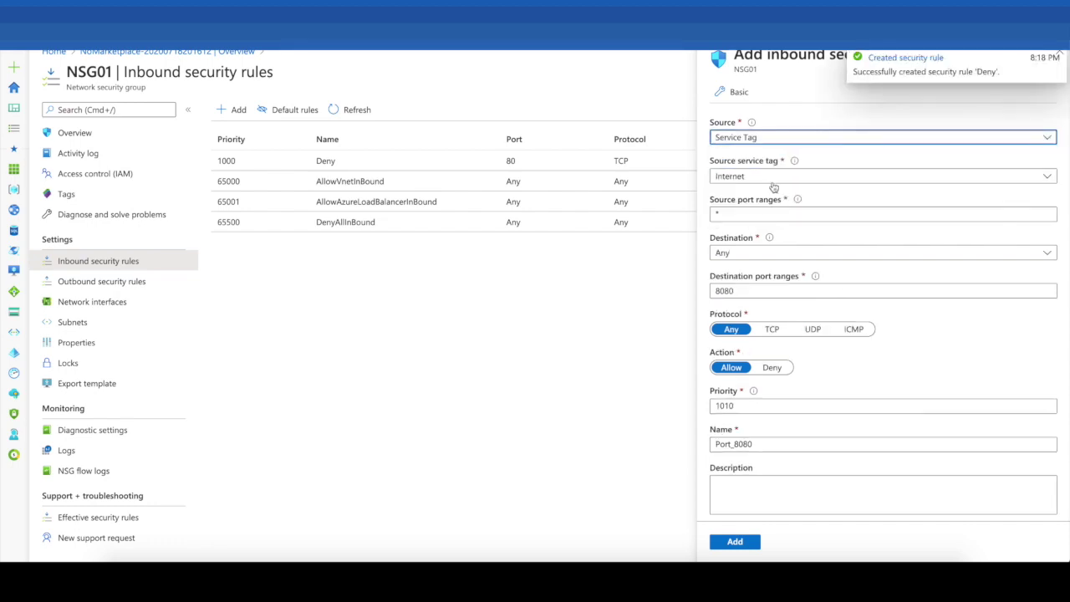
click(774, 186)
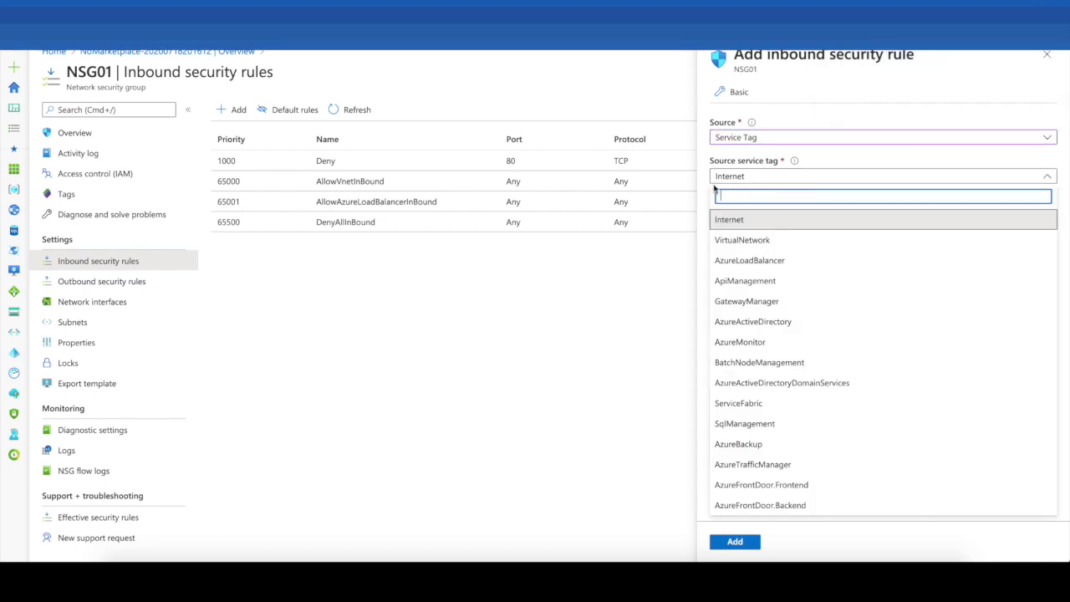
click(720, 213)
double_click(721, 212)
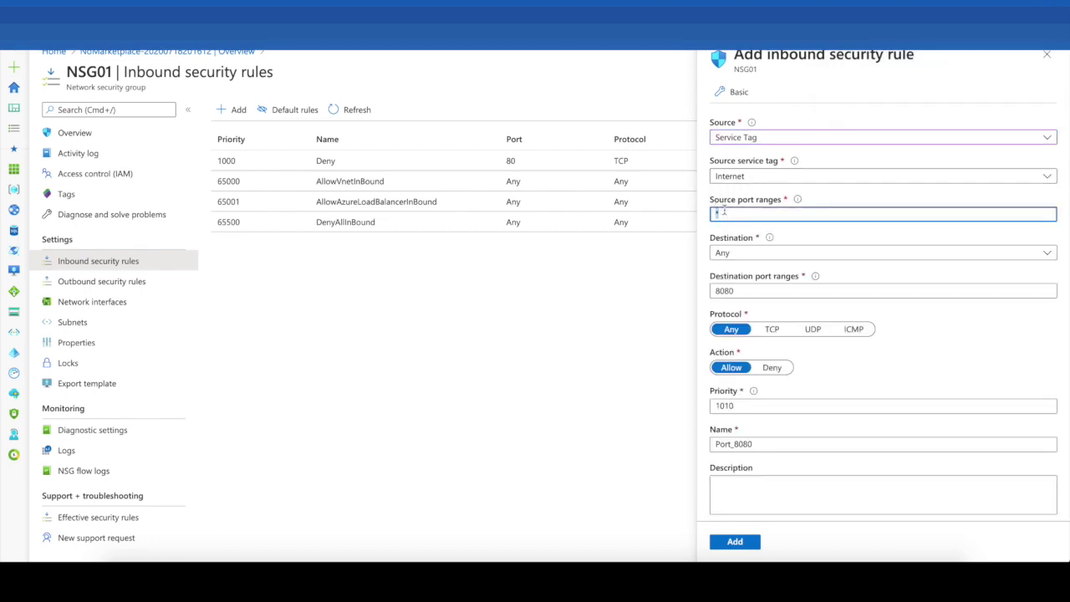
text(443)
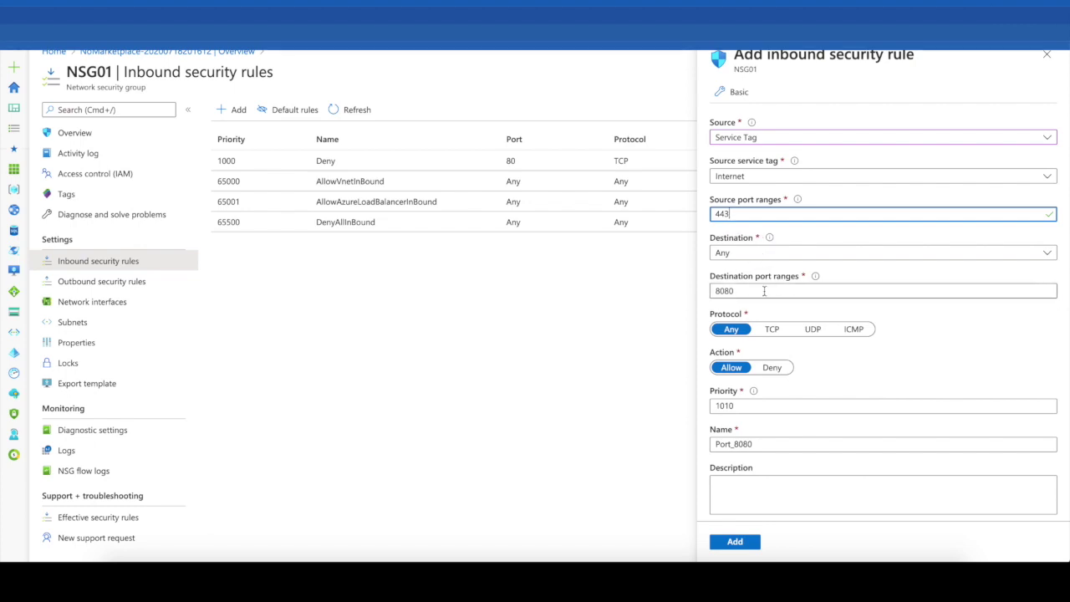
click(770, 328)
double_click(762, 291)
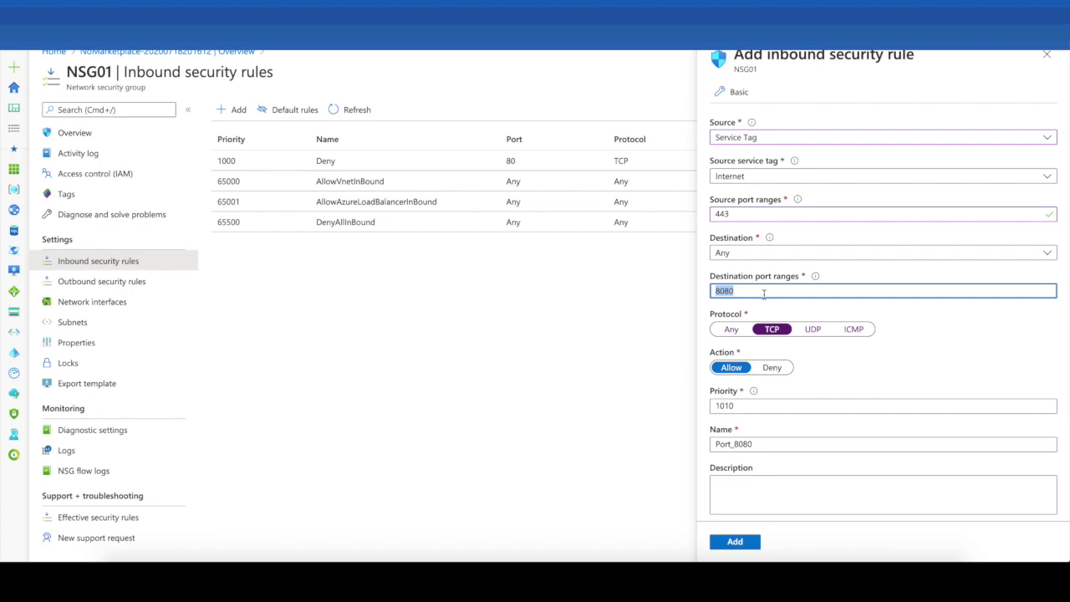
text(443)
Step: Set the second rule's source port range back to * and add the Allow rule to NSG01
double_click(753, 215)
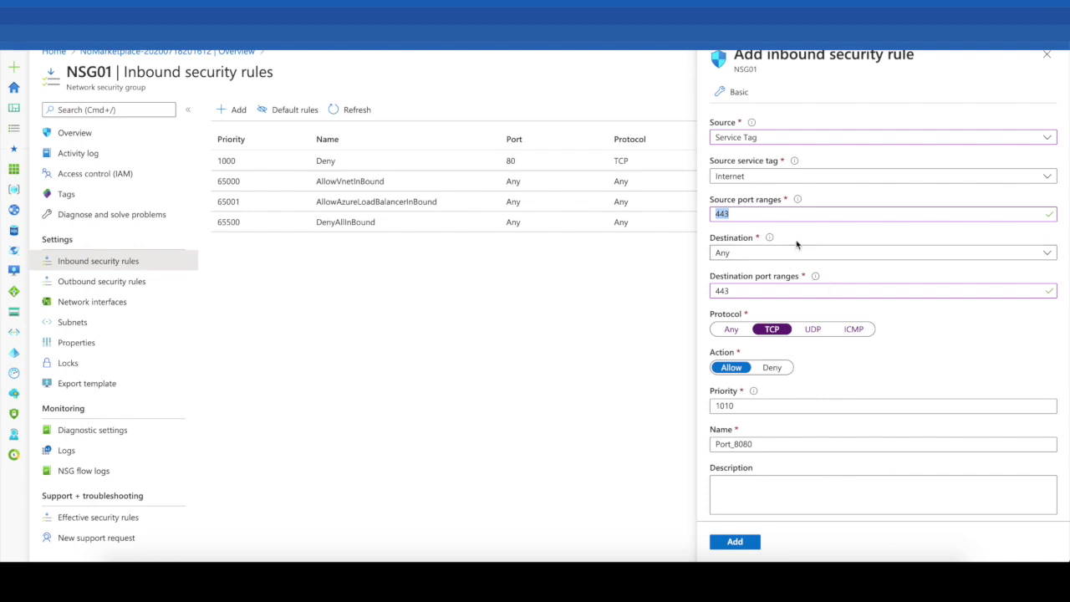
click(739, 215)
double_click(740, 216)
text(*)
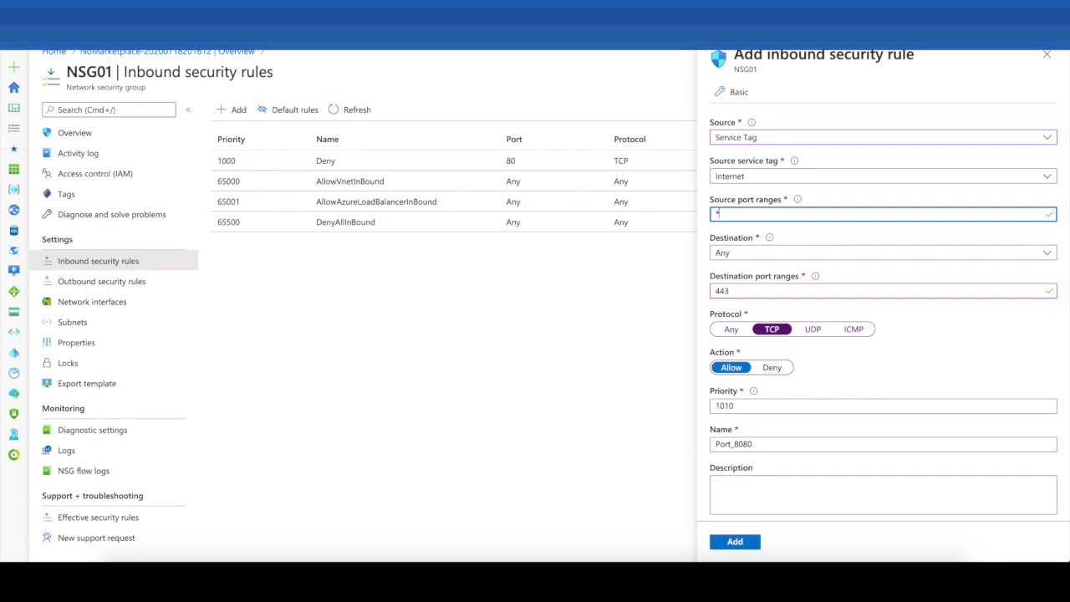
scroll(796, 245, down, 1)
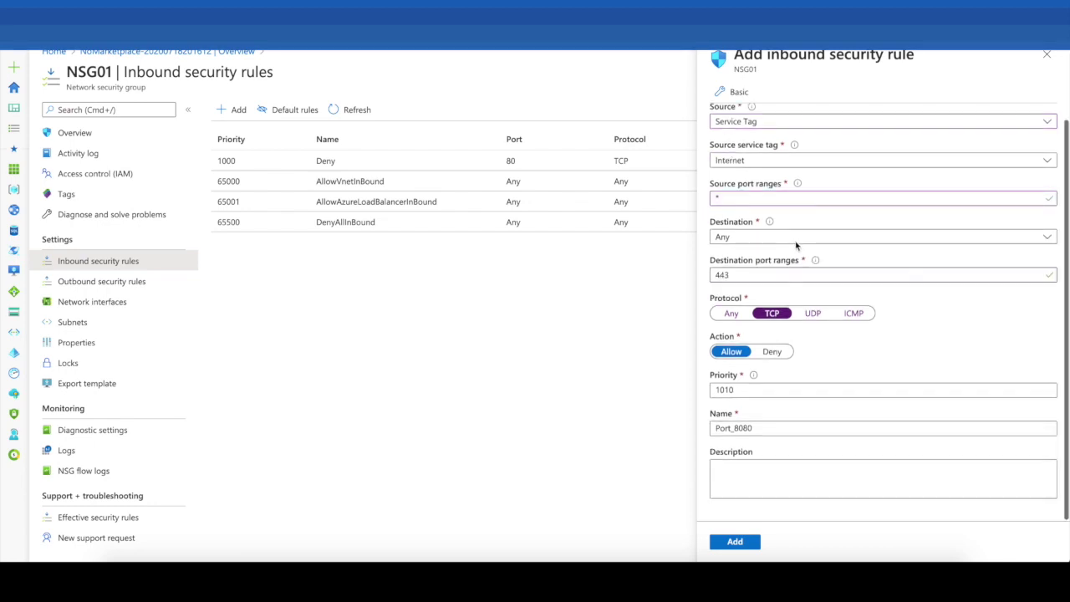
double_click(746, 387)
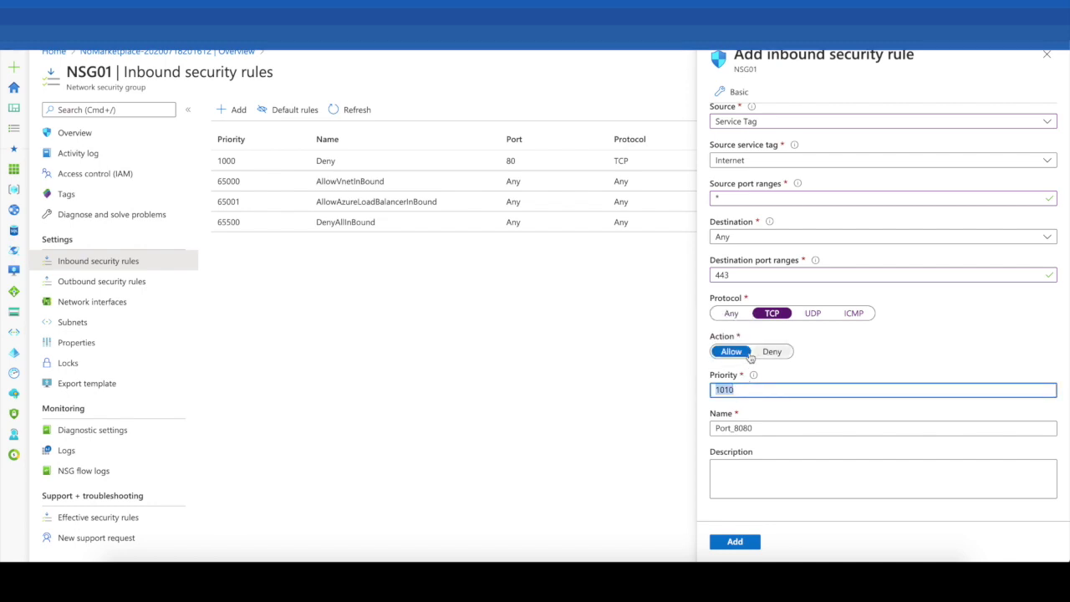
click(738, 543)
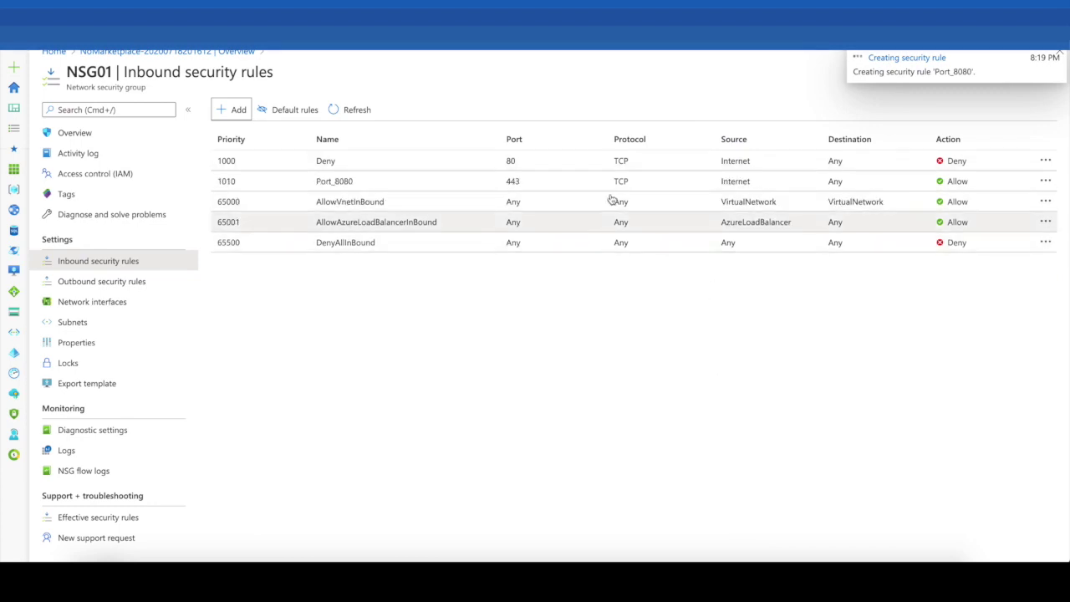
Step: Open the details of the port 80 Deny rule to check its settings, and close them
click(1045, 161)
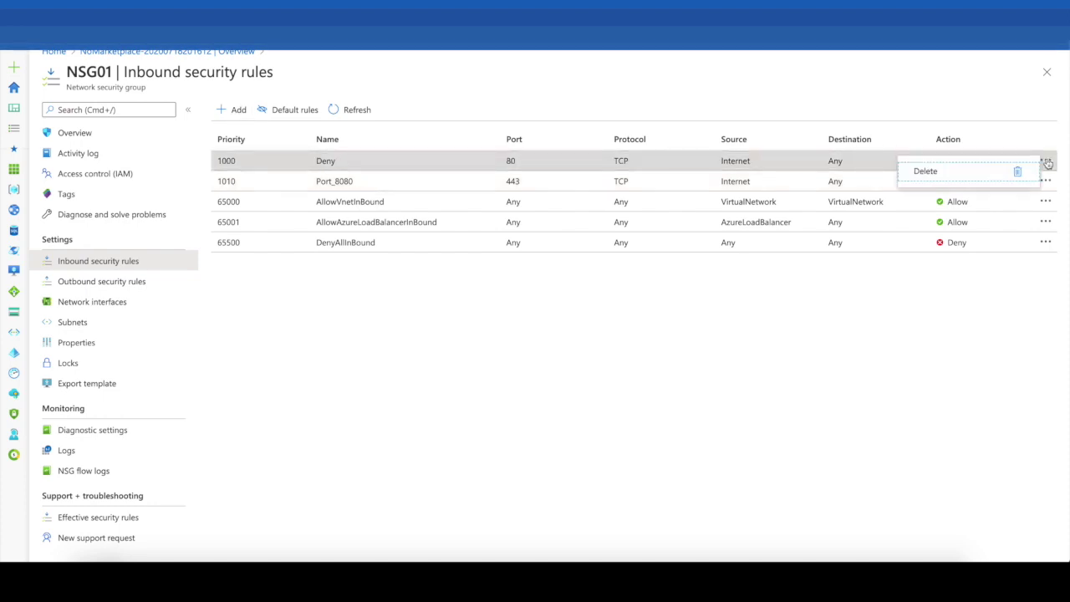
click(320, 162)
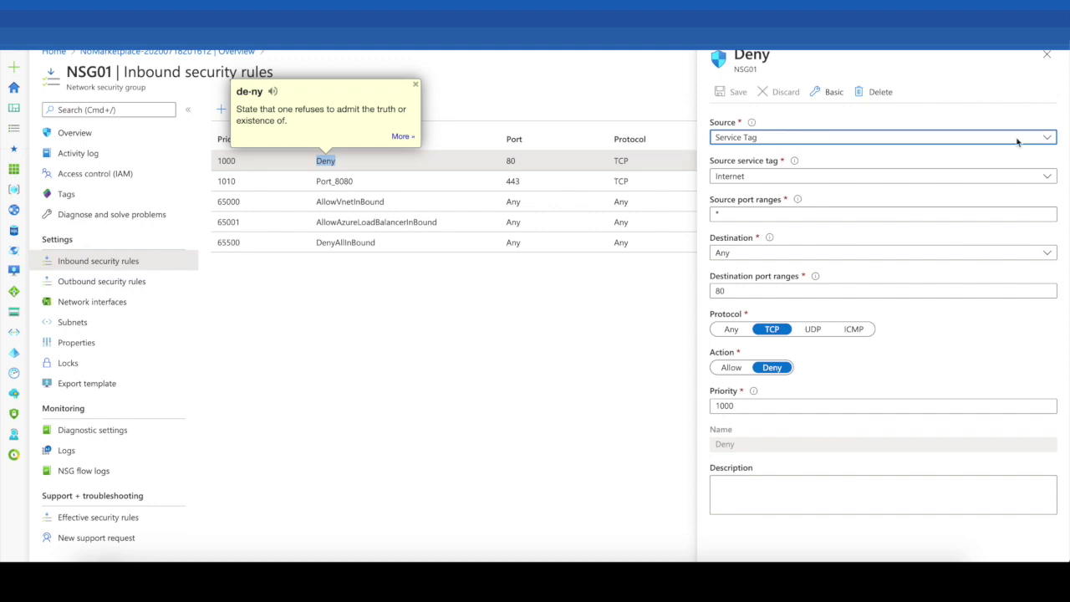
click(1049, 56)
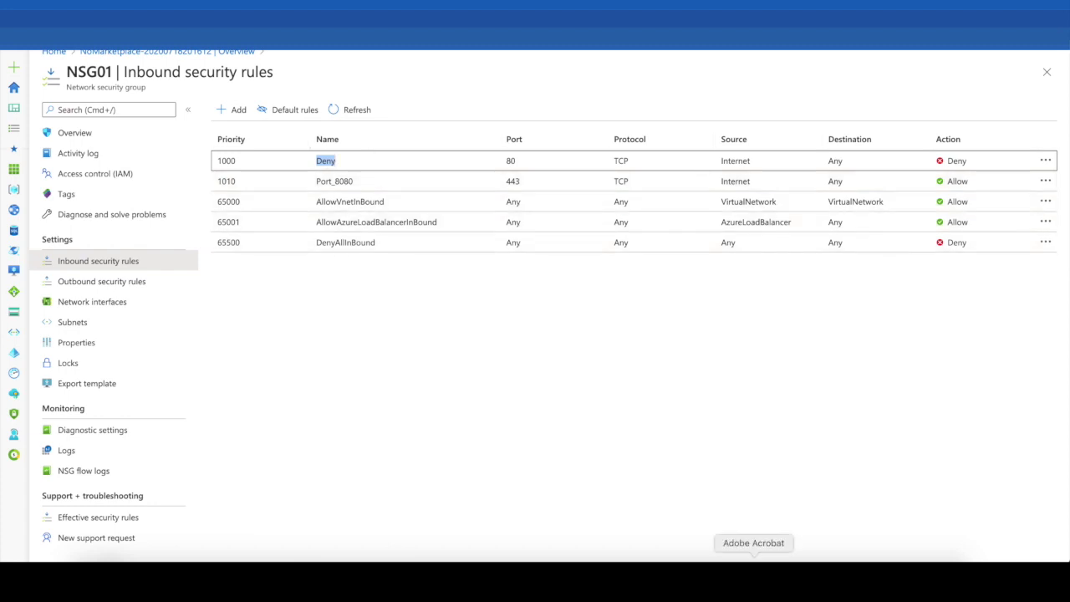
Step: Switch to PowerPoint to reread slide 10's port requirements, and return to the Azure portal to view the WVM02 virtual machine's overview
click(767, 558)
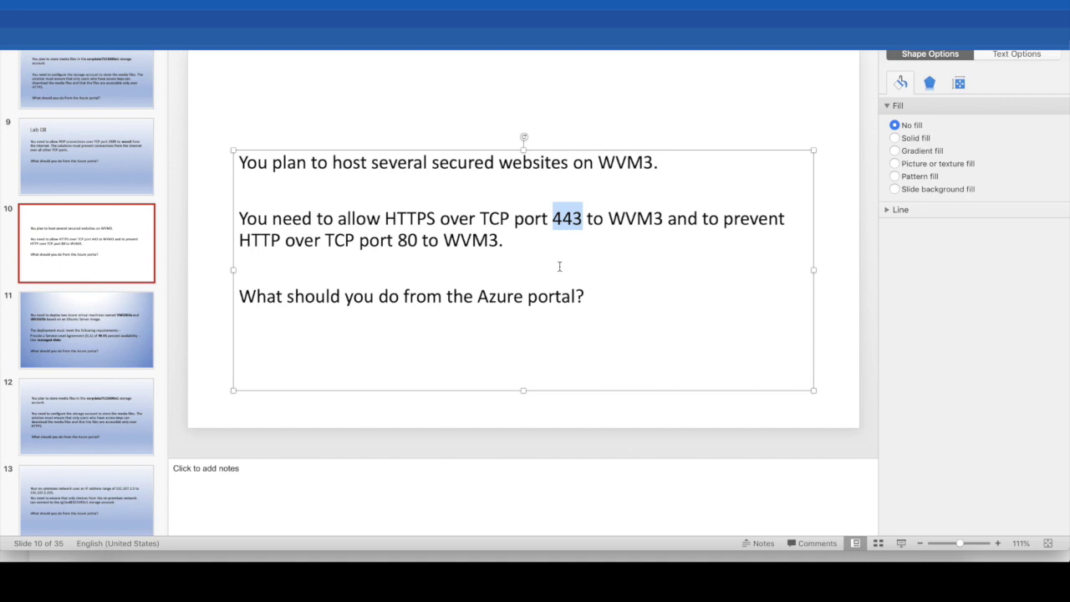
click(404, 424)
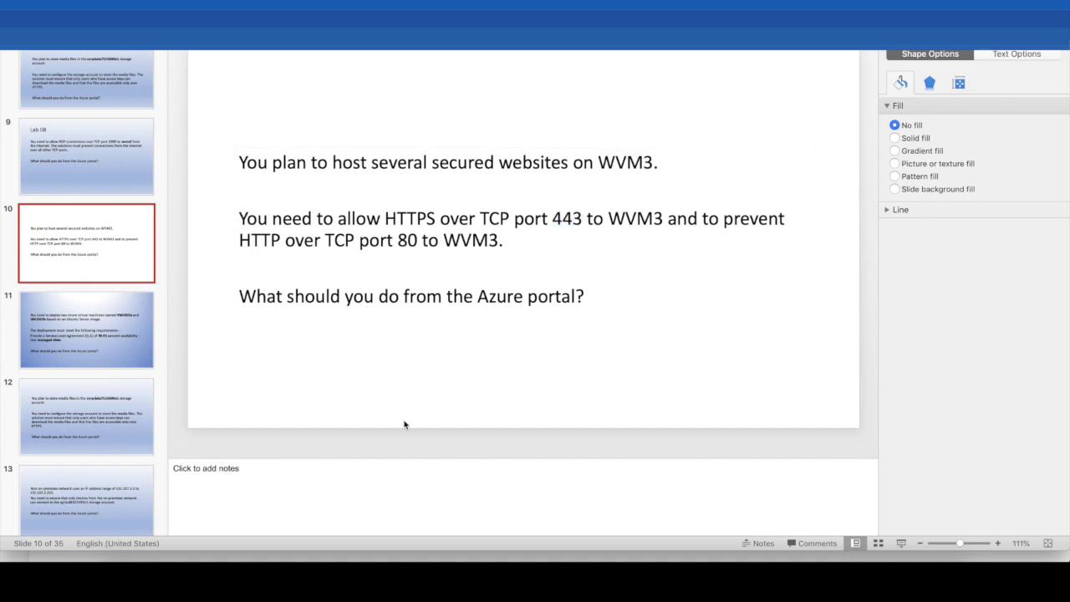
click(269, 559)
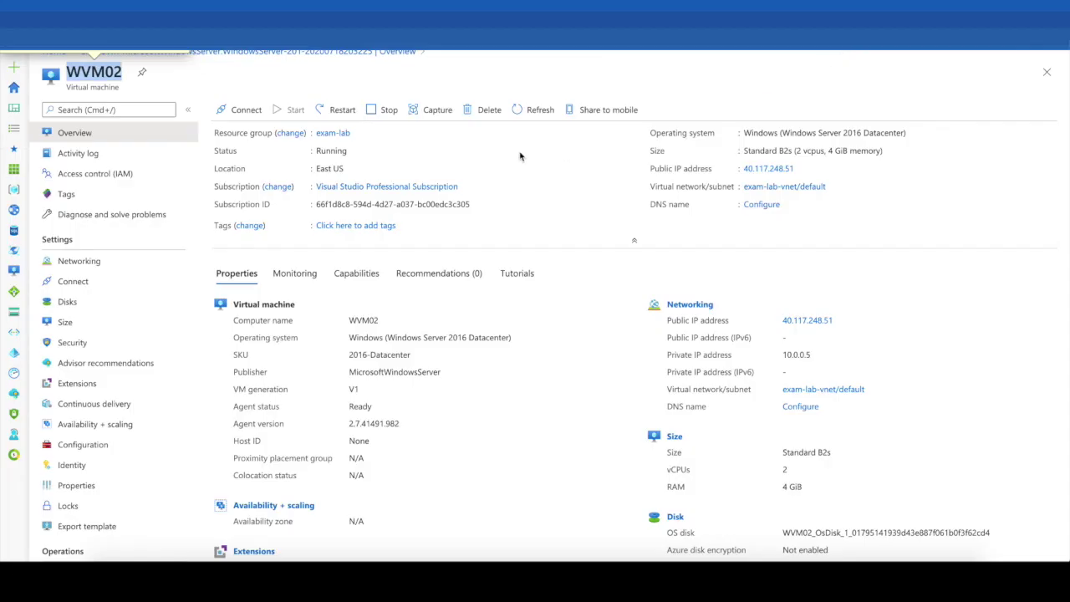
Step: Check WVM02's network interface, IP configuration and inbound port rules, and return to the virtual machine's overview
click(90, 261)
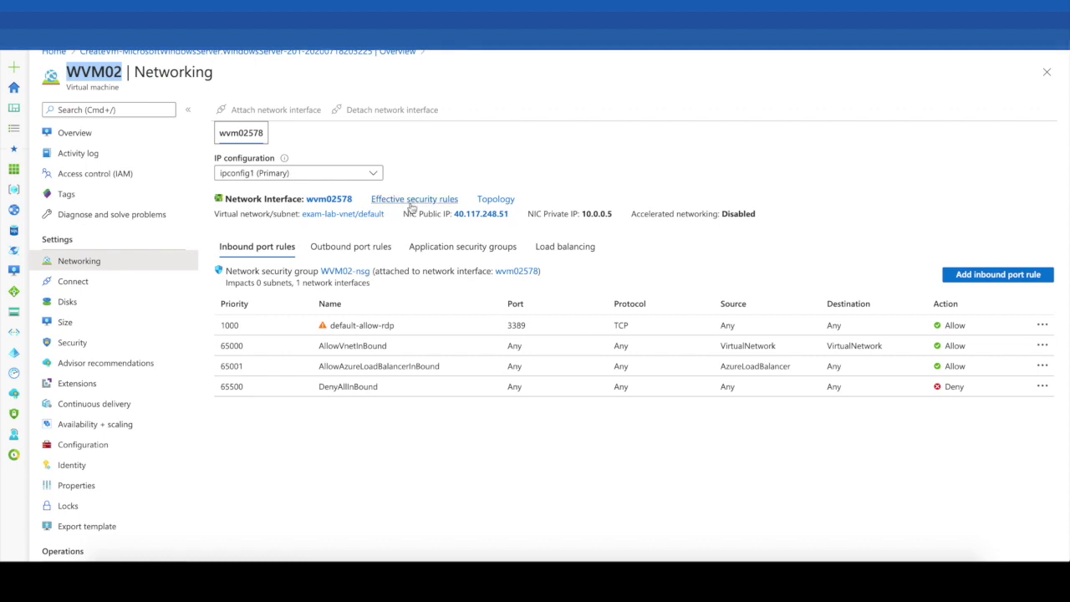
click(376, 173)
click(377, 173)
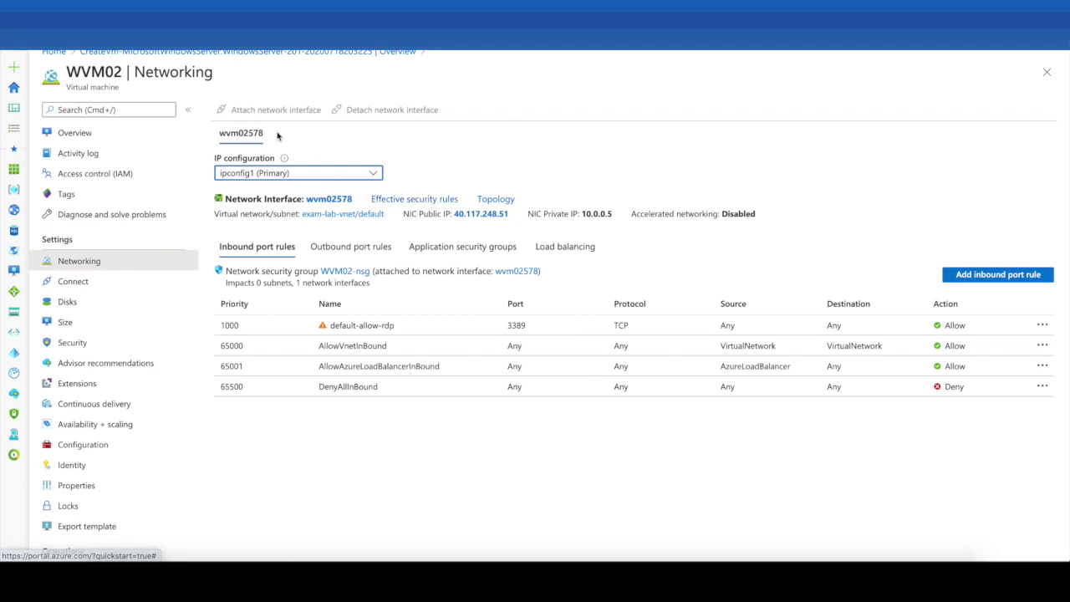
click(100, 135)
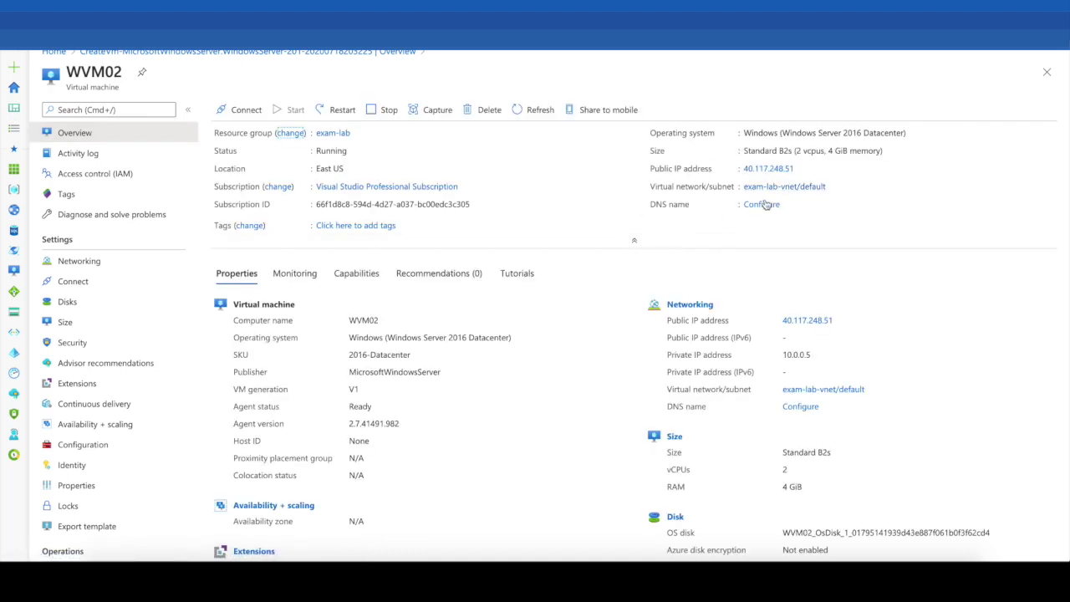
Step: Through exam-lab-vnet's connected devices, assign network security group NSG01 to the wvm02578 network interface and save it
click(810, 187)
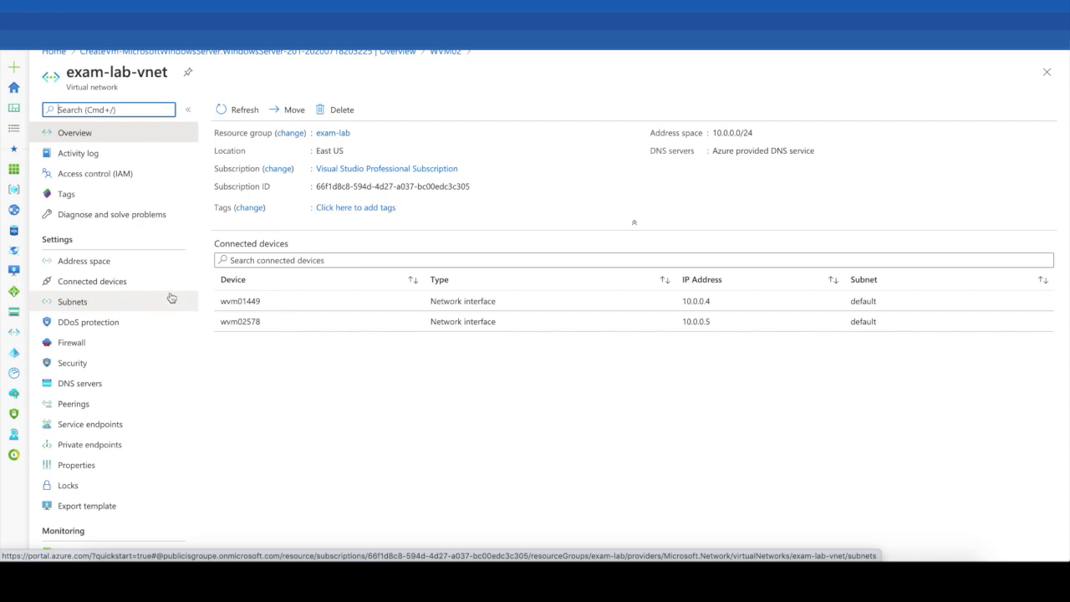
click(249, 321)
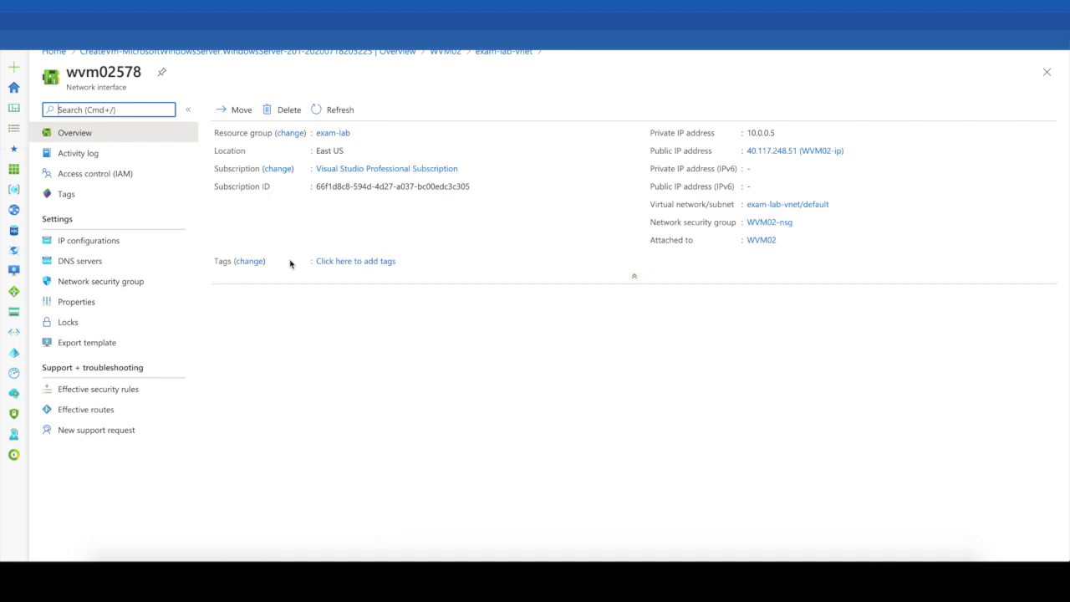
click(133, 281)
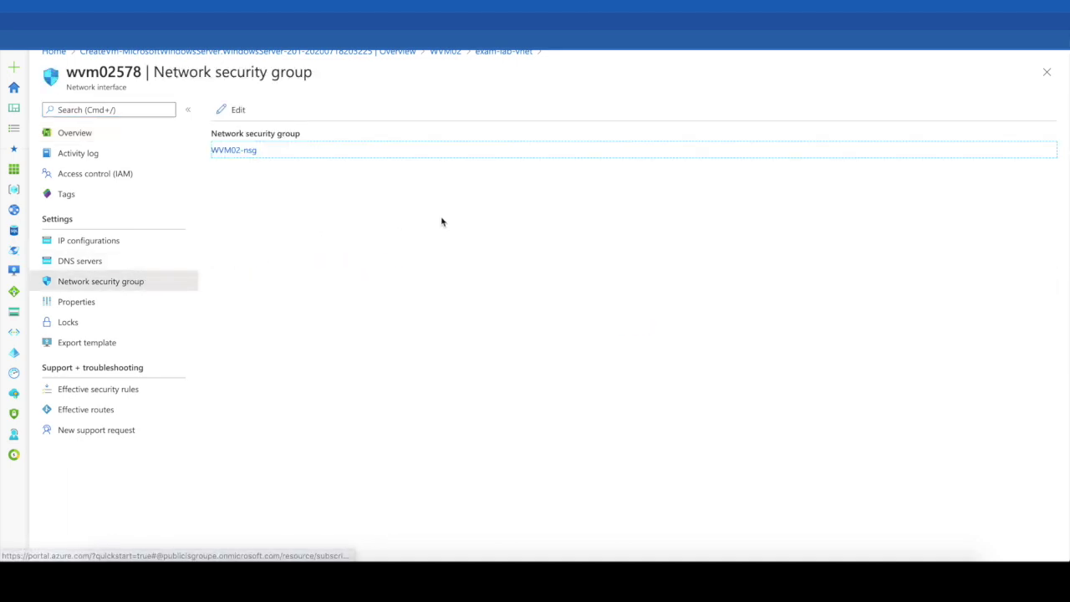
click(243, 112)
click(293, 152)
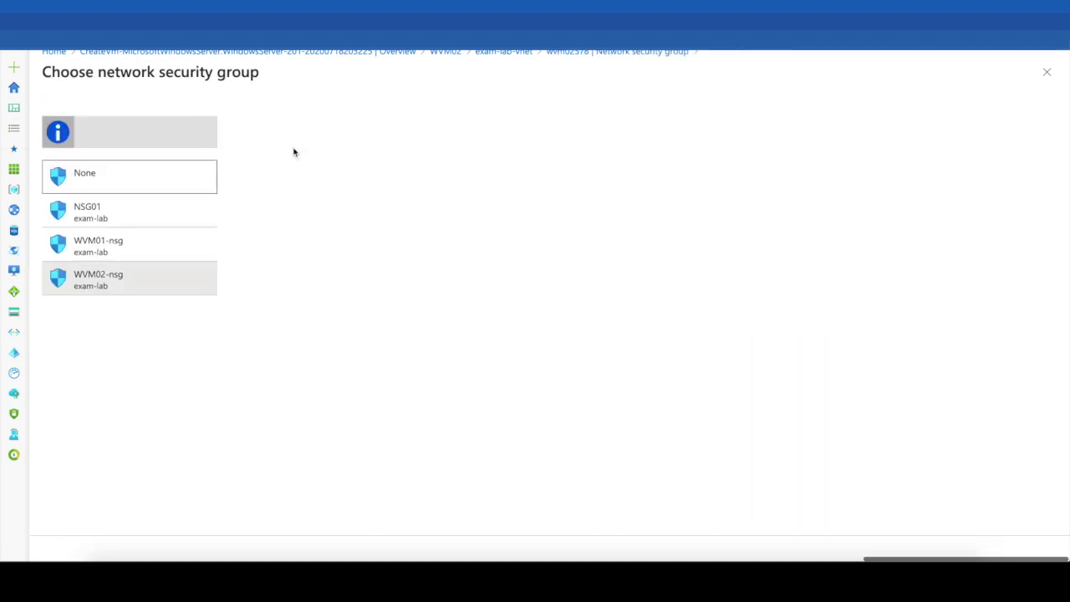
click(107, 225)
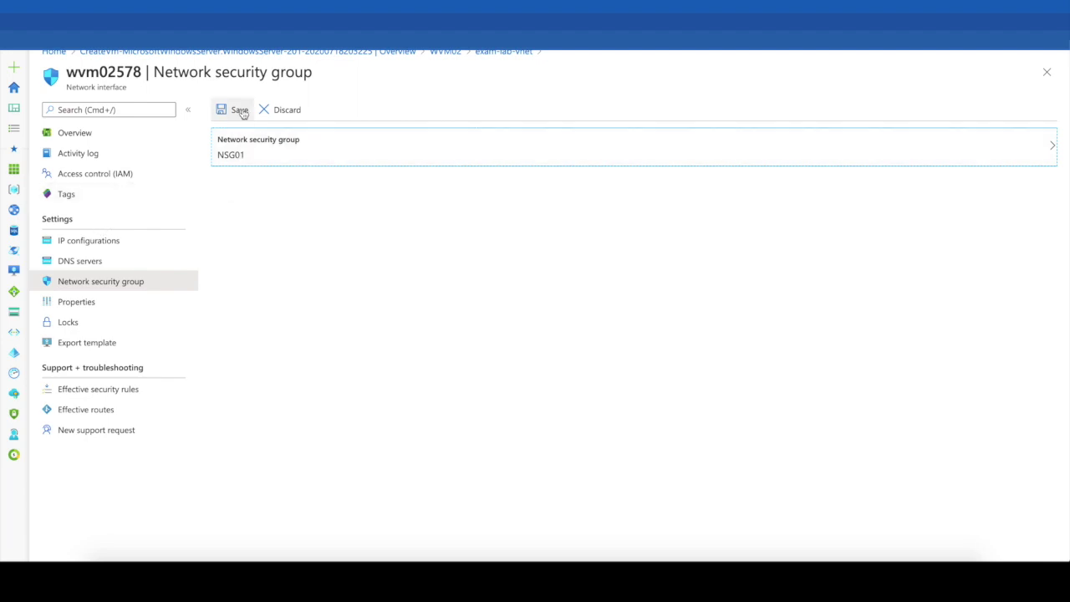
click(241, 112)
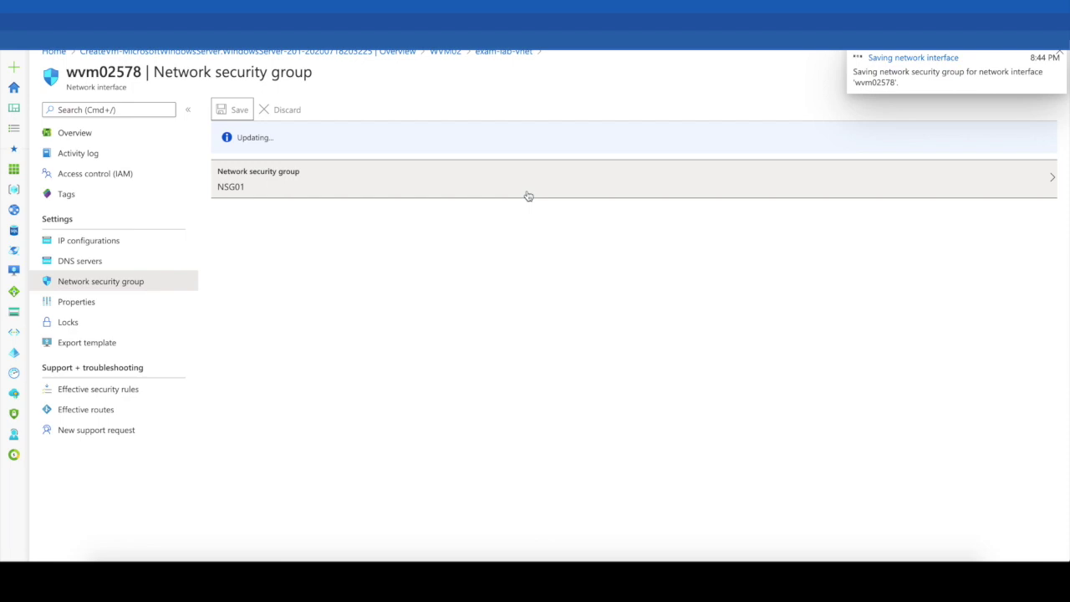
Step: Leave the network security group chooser and check the inbound port rules that NSG01 applies to WVM02
click(227, 198)
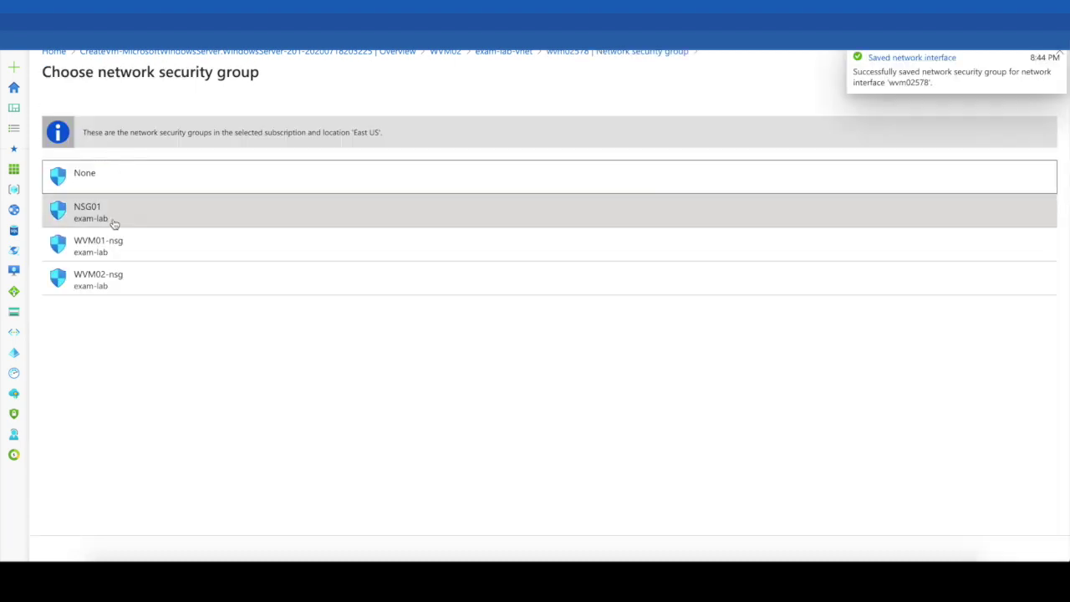
click(435, 51)
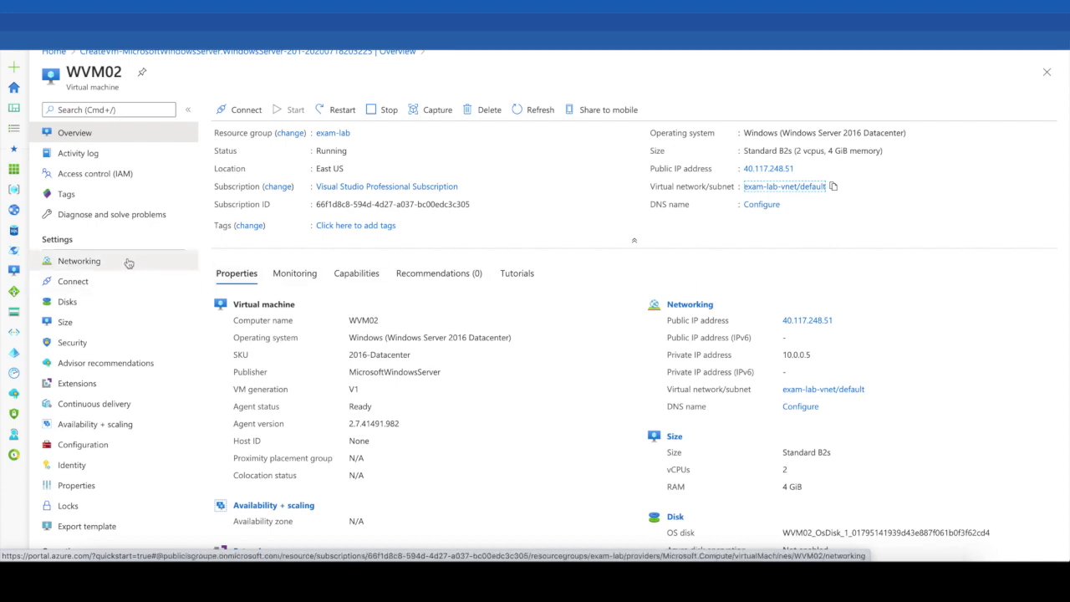
scroll(241, 341, down, 3)
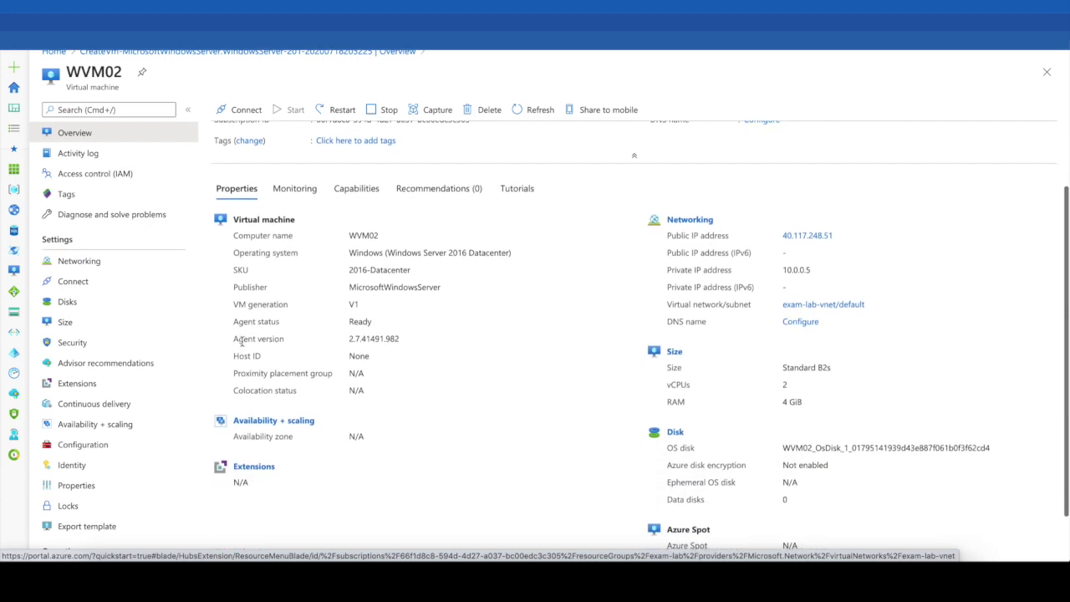
scroll(241, 341, up, 3)
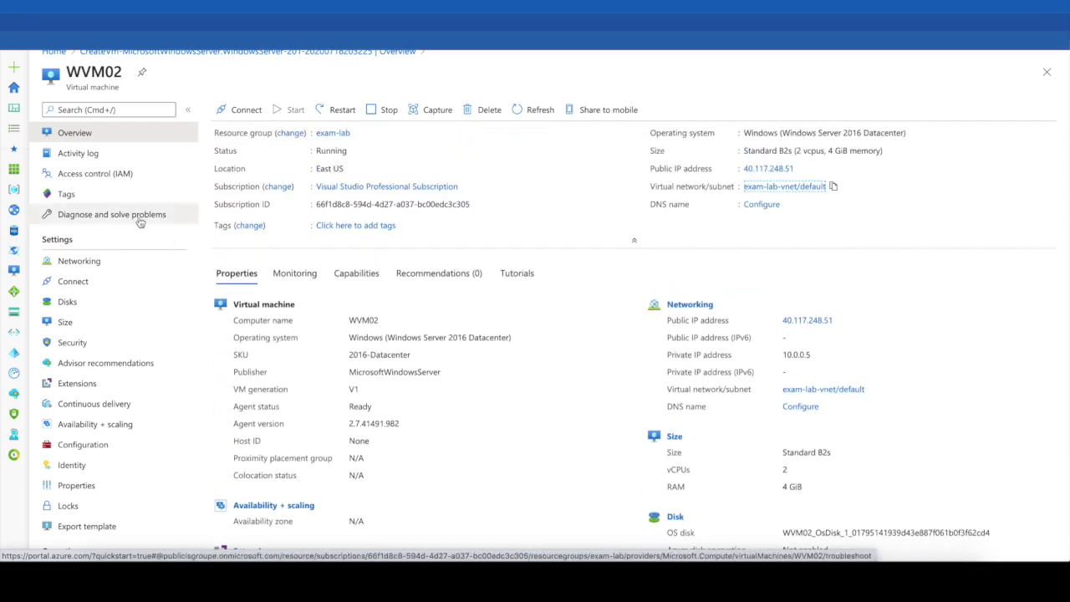
click(96, 263)
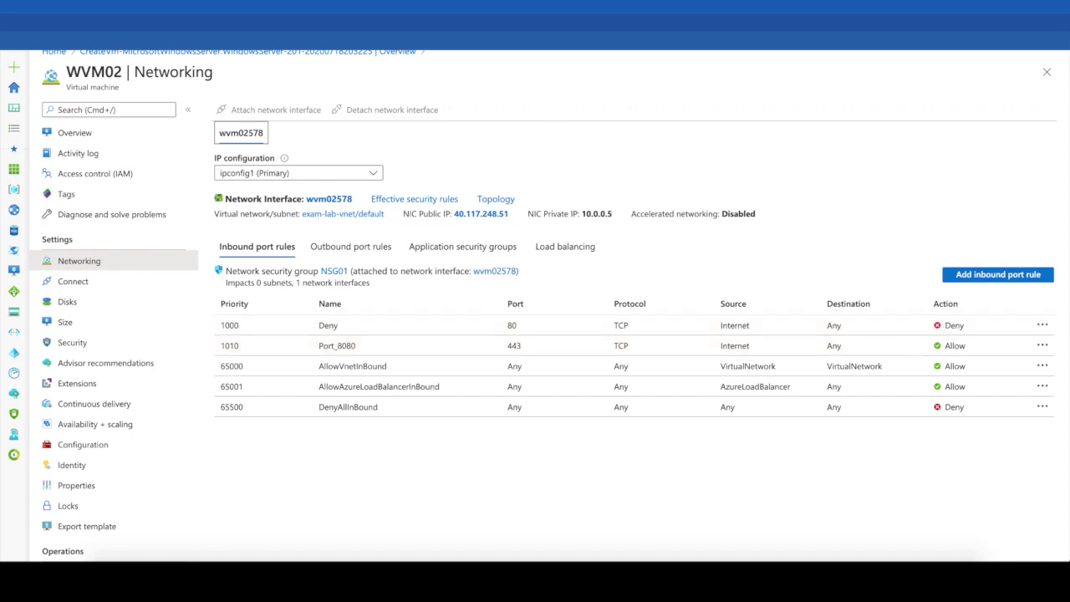
click(81, 133)
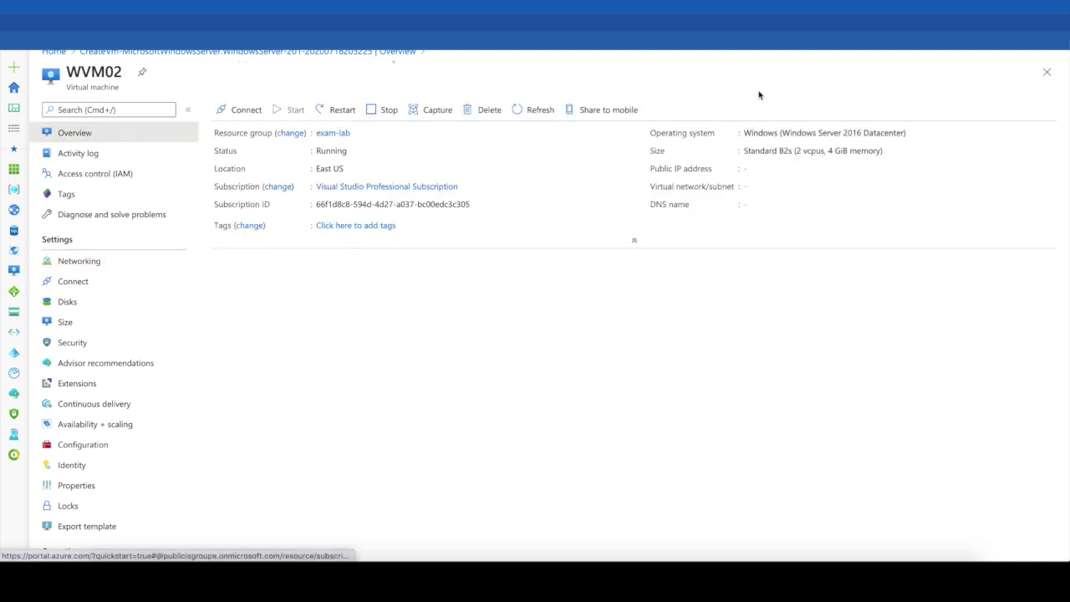
click(801, 169)
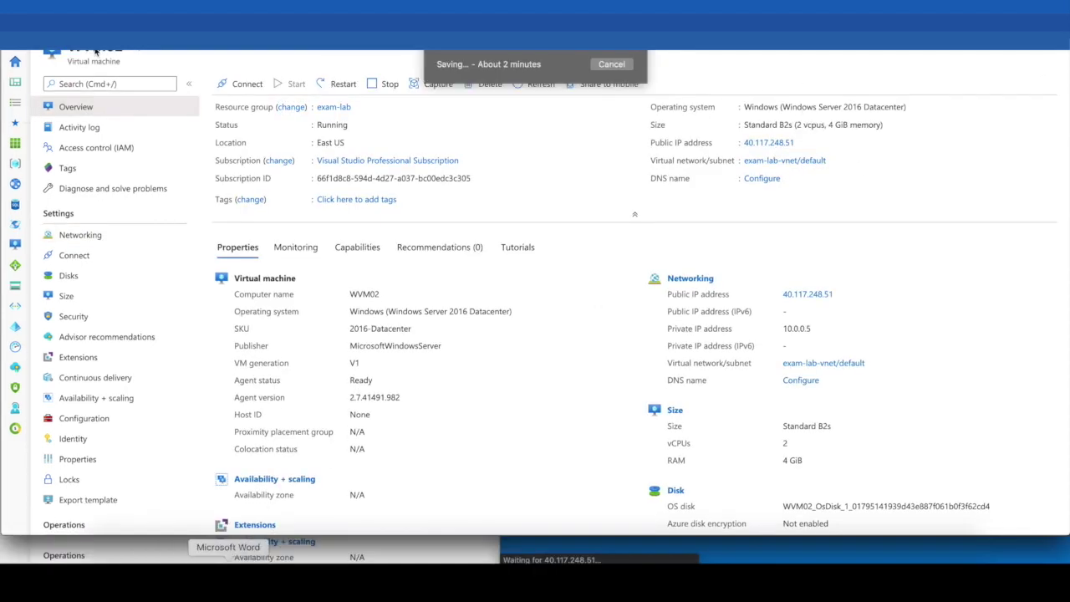
click(257, 565)
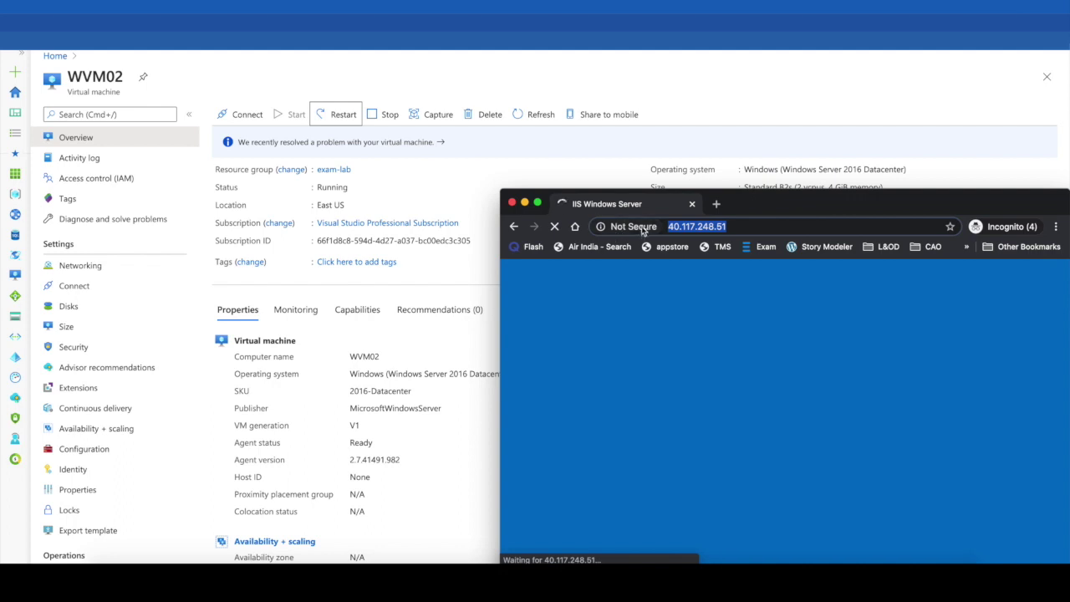
click(677, 228)
text(http)
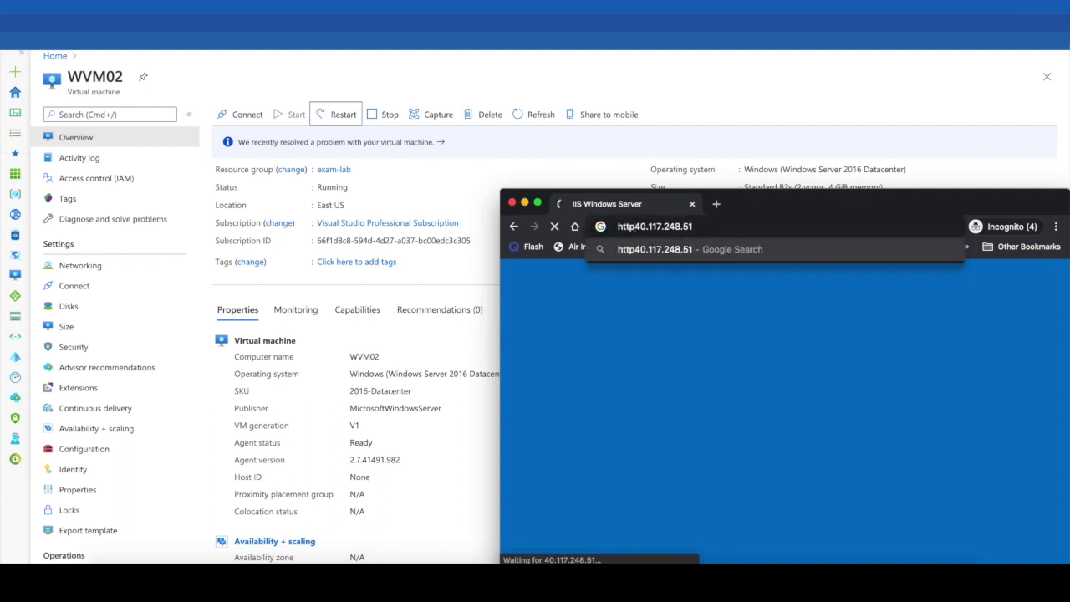
text(://)
key(Return)
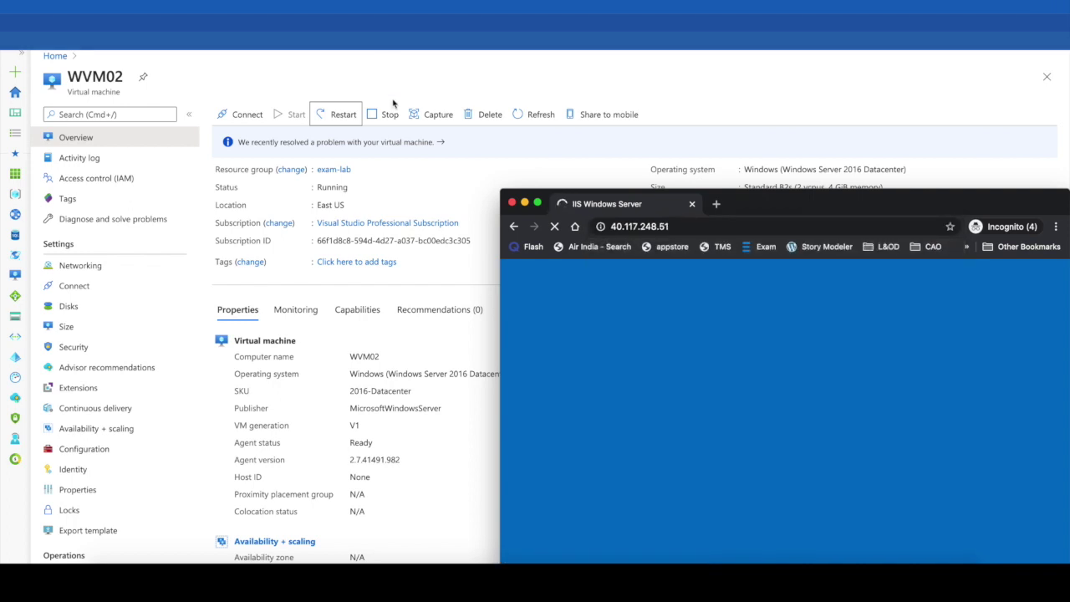
click(686, 226)
key(Home)
text(https://)
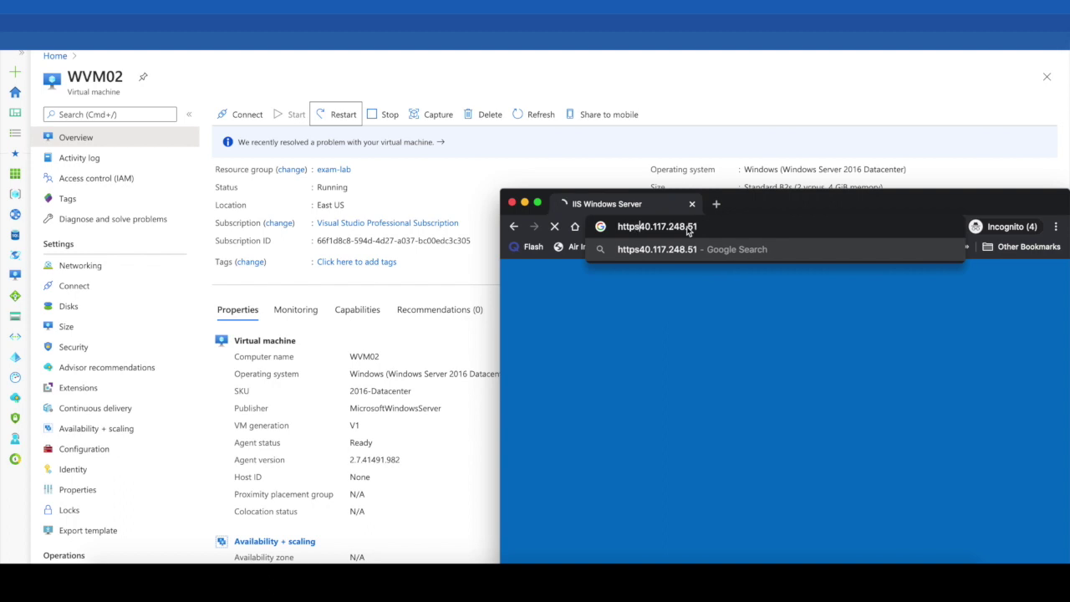
key(Return)
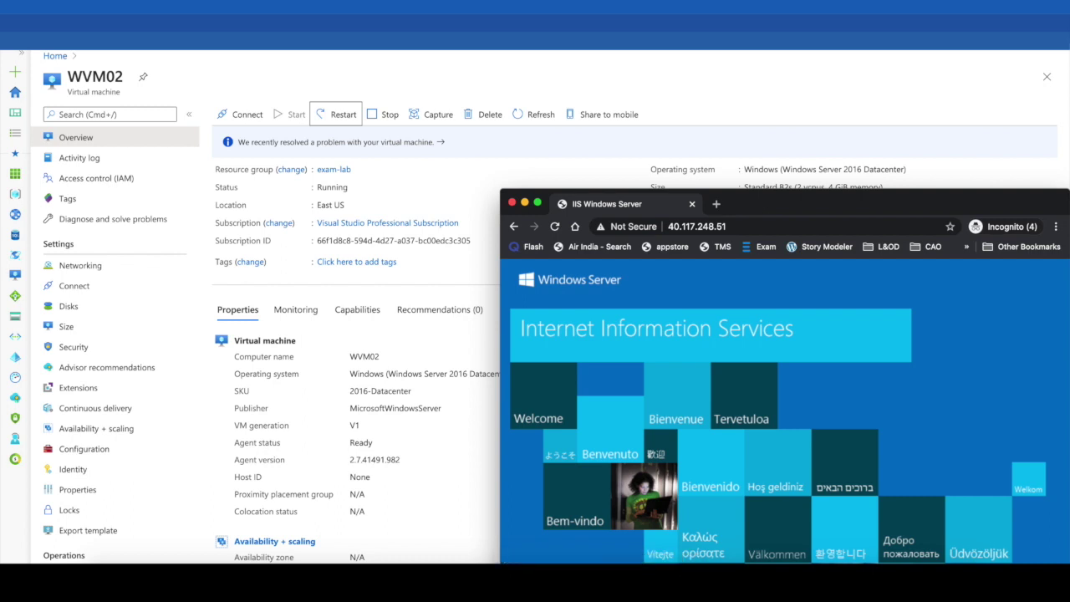
click(738, 231)
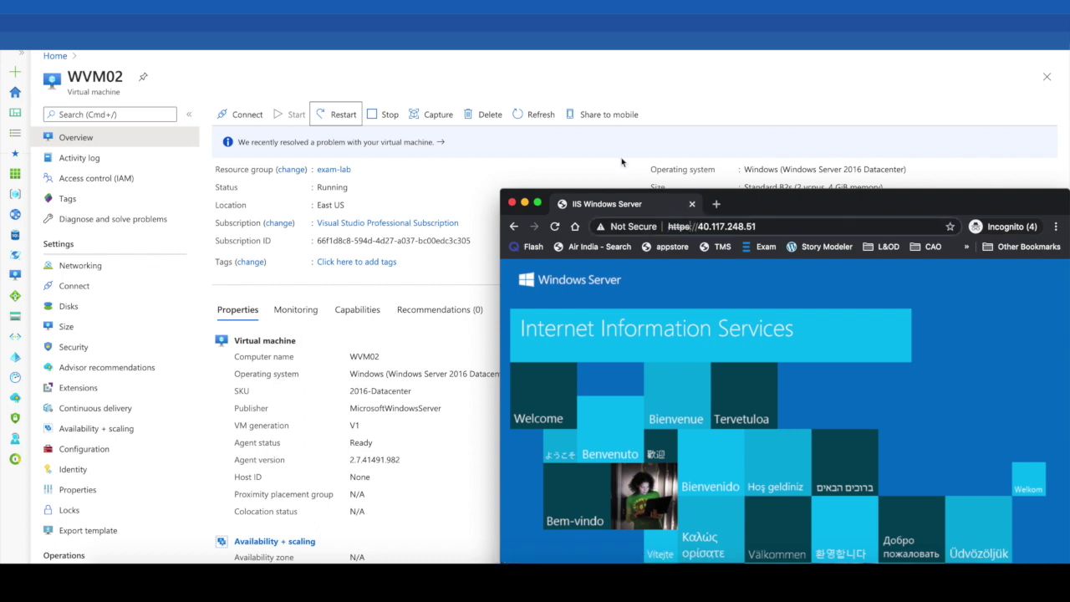
key(BackSpace)
key(Return)
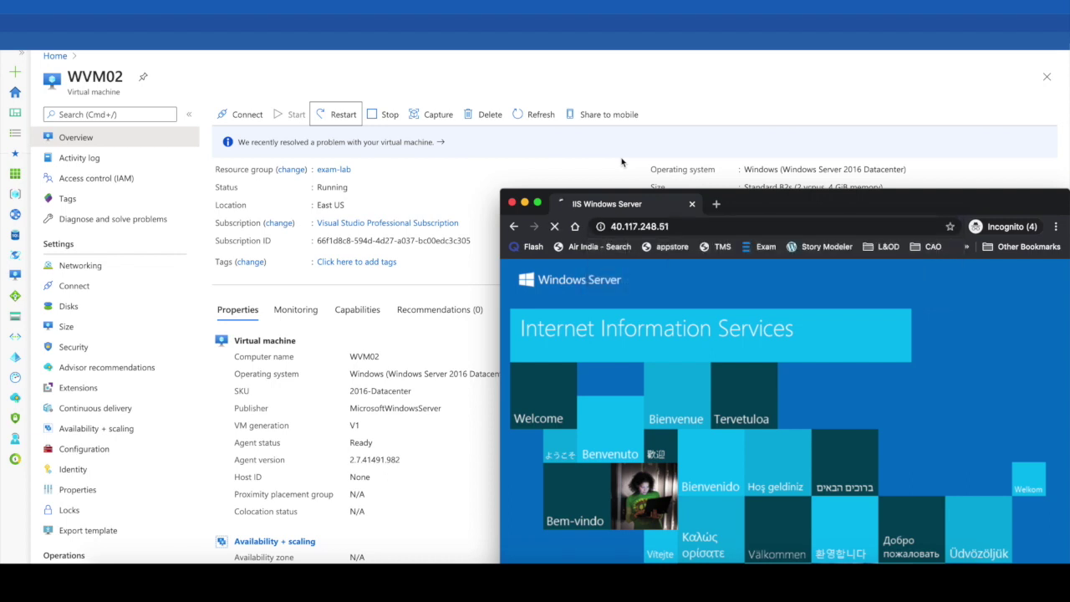